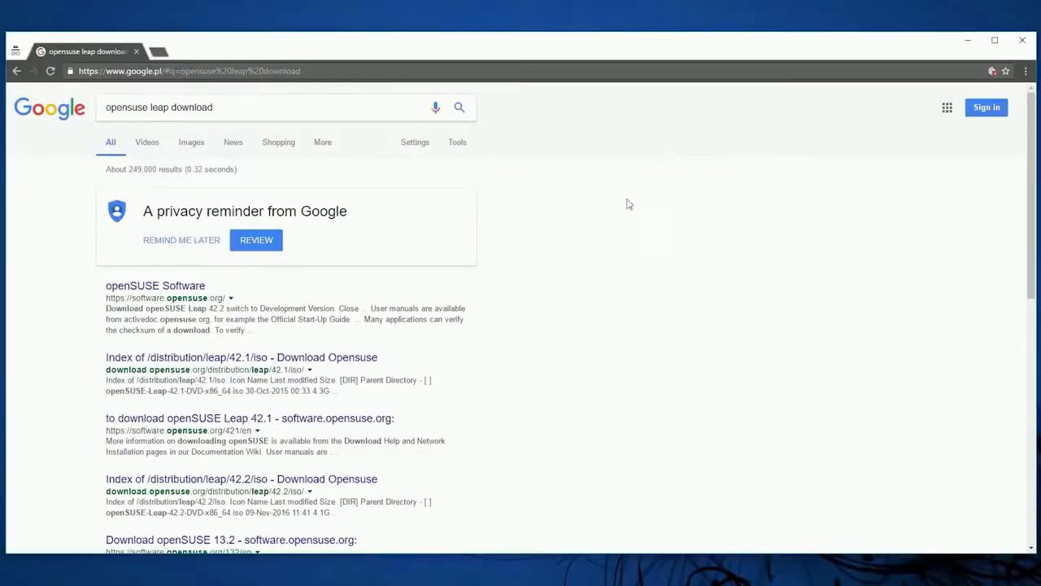
Open the openSUSE Leap 42.1 download page from the search results and download the 4.7GB DVD image by direct link
{"action": "left_click", "coordinate": [362, 419]}
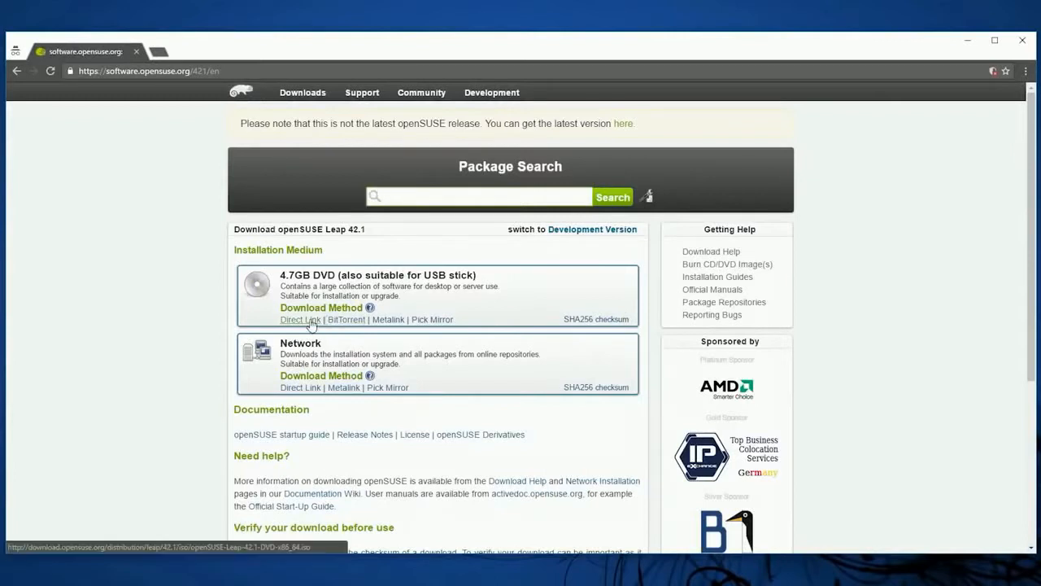
{"action": "left_click", "coordinate": [301, 320]}
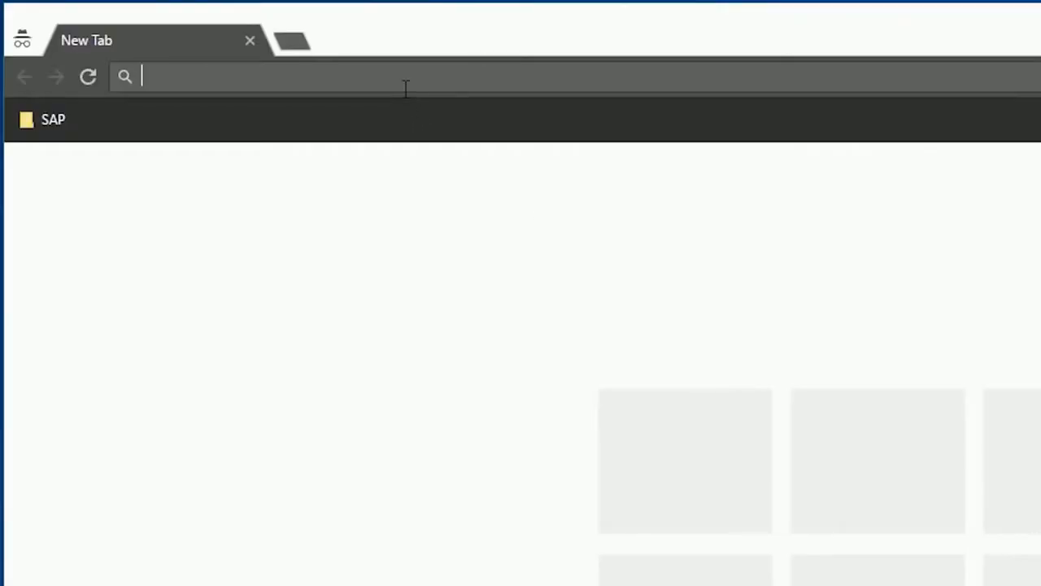
Search the web for "sap eclipse plugin" and open the SAP Development Tools site
{"action": "type", "text": "sap"}
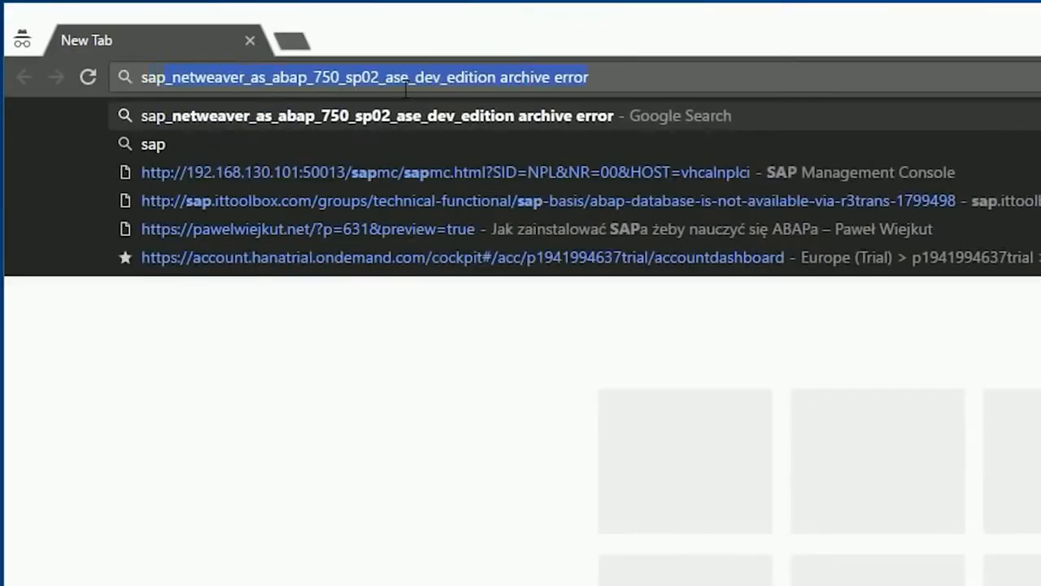
{"action": "type", "text": " eclipse plugin"}
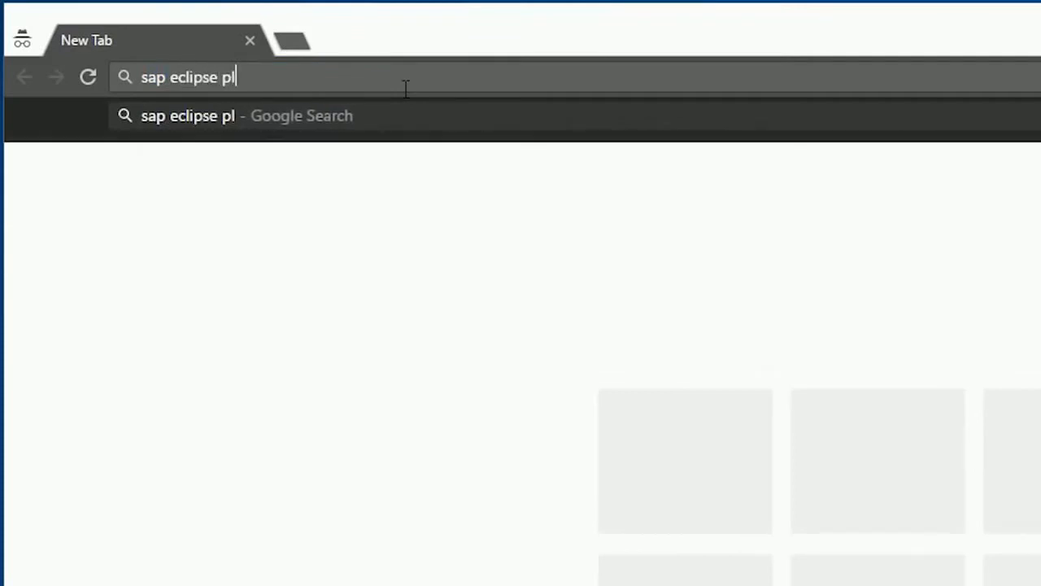
{"action": "key", "text": "Return"}
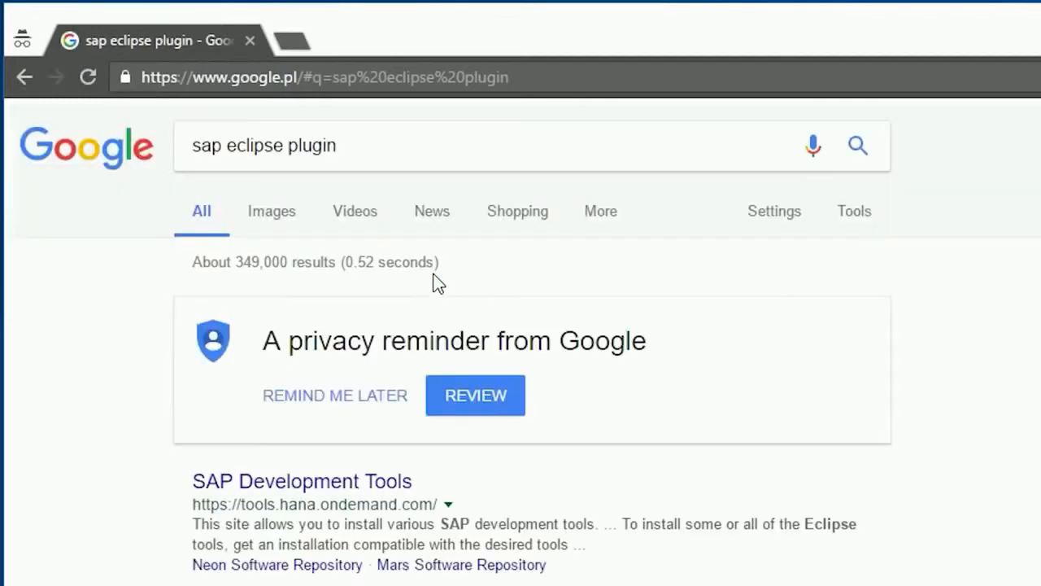
{"action": "left_click", "coordinate": [309, 484]}
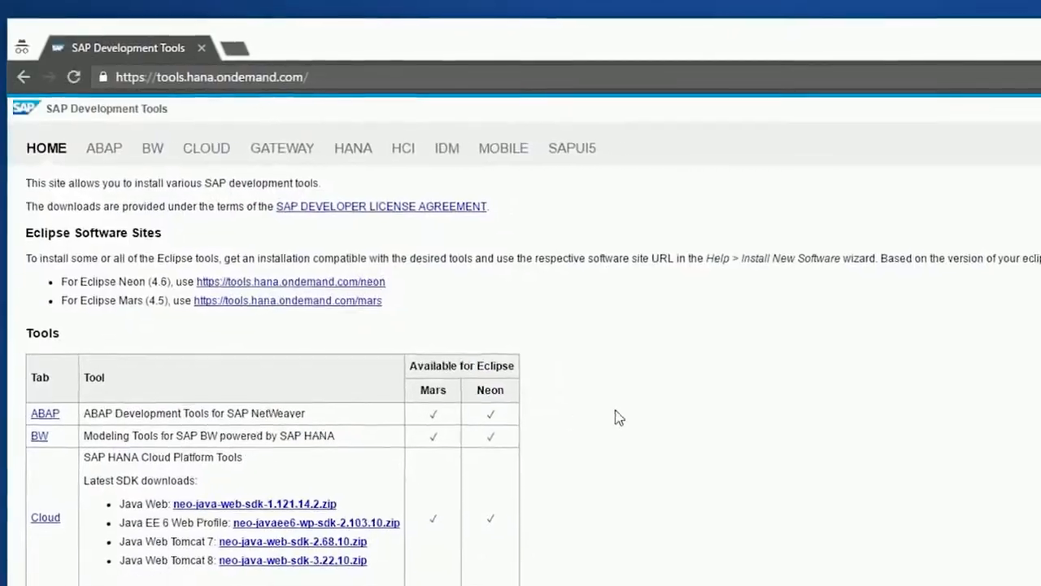
Download part1.rar of the SAP NetWeaver AS ABAP Developer Edition from the site's ABAP page, accepting the developer license agreement
{"action": "left_click", "coordinate": [153, 148]}
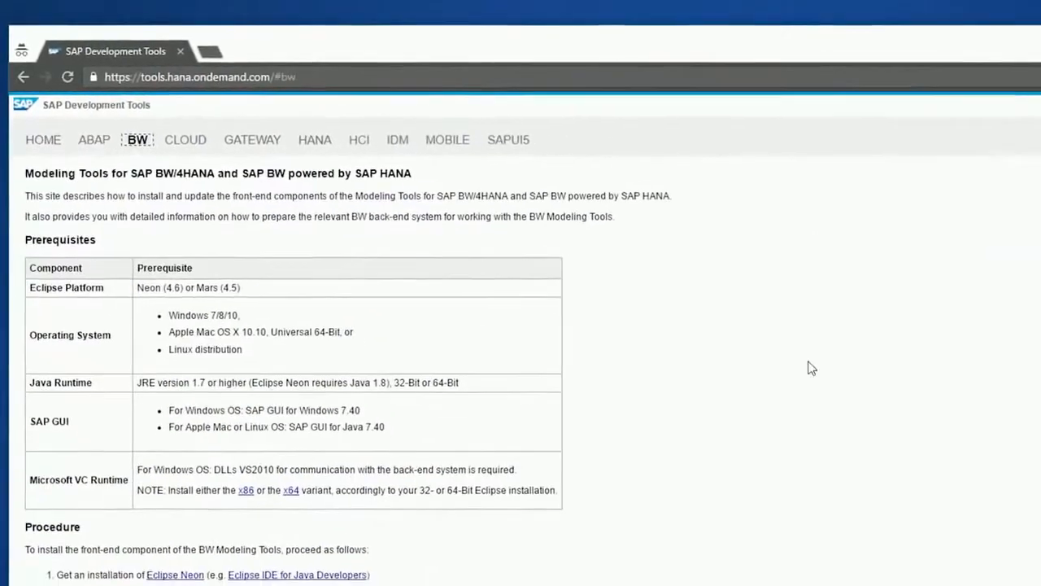
{"action": "scroll", "coordinate": [776, 355], "scroll_direction": "down", "scroll_amount": 1}
{"action": "left_click", "coordinate": [90, 137]}
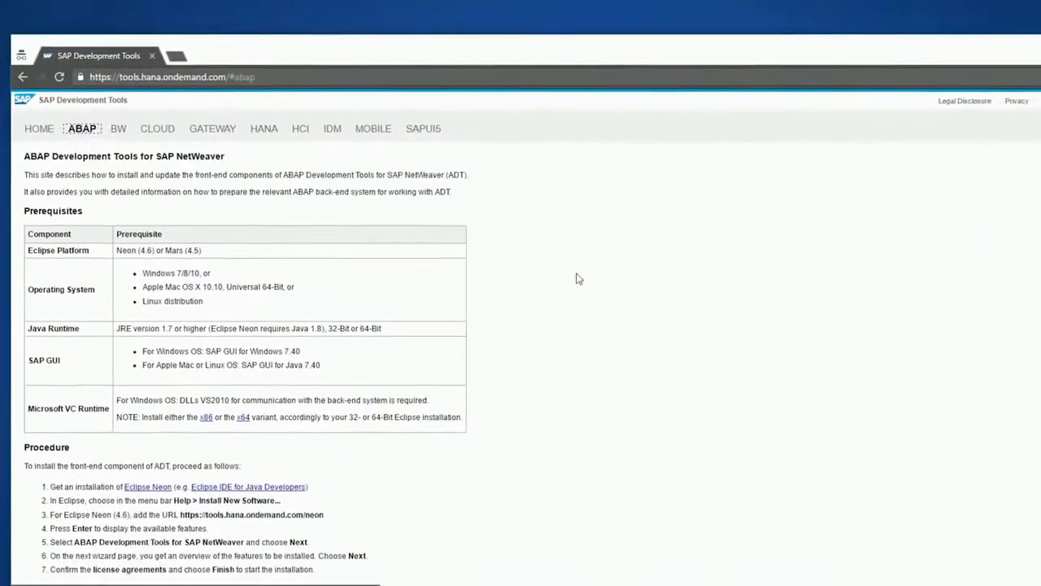
{"action": "scroll", "coordinate": [561, 272], "scroll_direction": "down", "scroll_amount": 3}
{"action": "scroll", "coordinate": [537, 264], "scroll_direction": "down", "scroll_amount": 3}
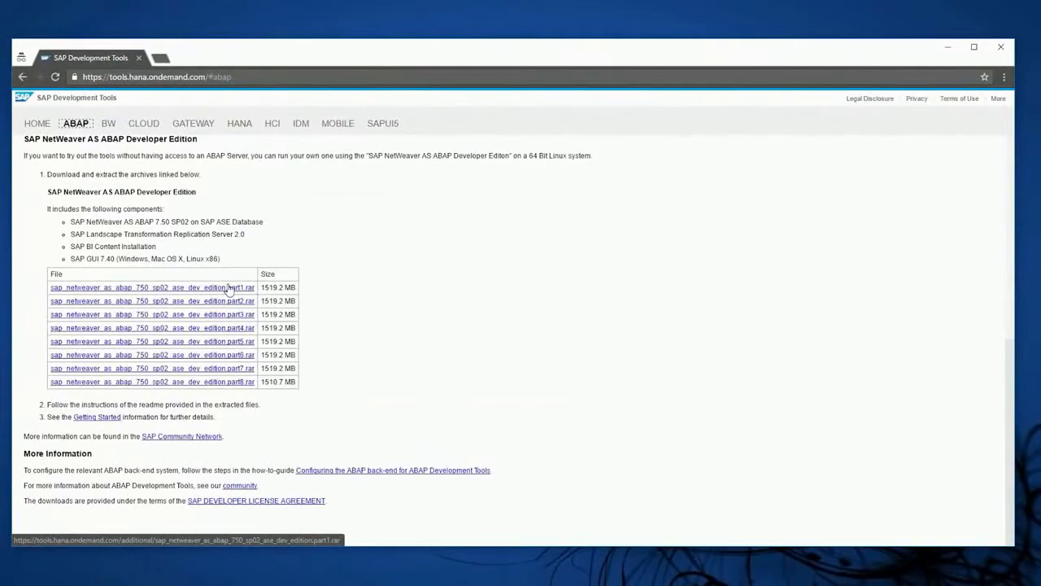
{"action": "left_click", "coordinate": [230, 288]}
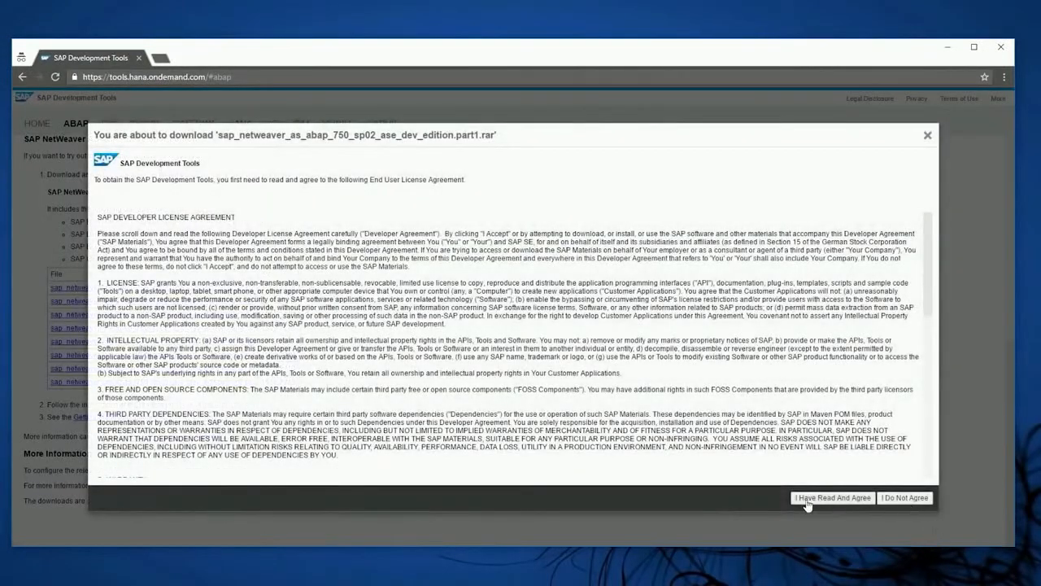
{"action": "left_click", "coordinate": [822, 498]}
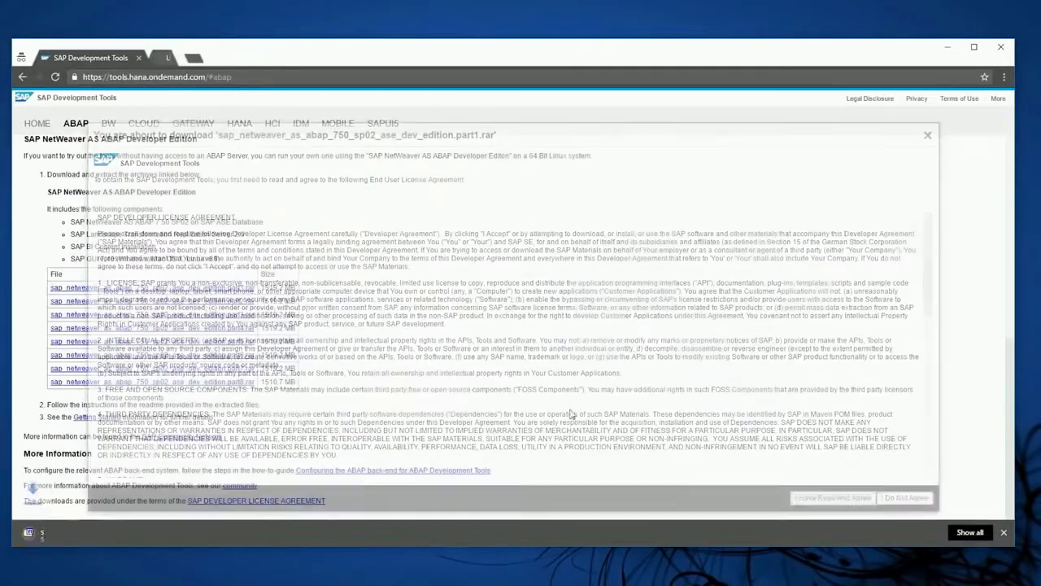
Download the remaining SAP NetWeaver AS ABAP Developer Edition archives, part2.rar through part8.rar
{"action": "left_click", "coordinate": [208, 314]}
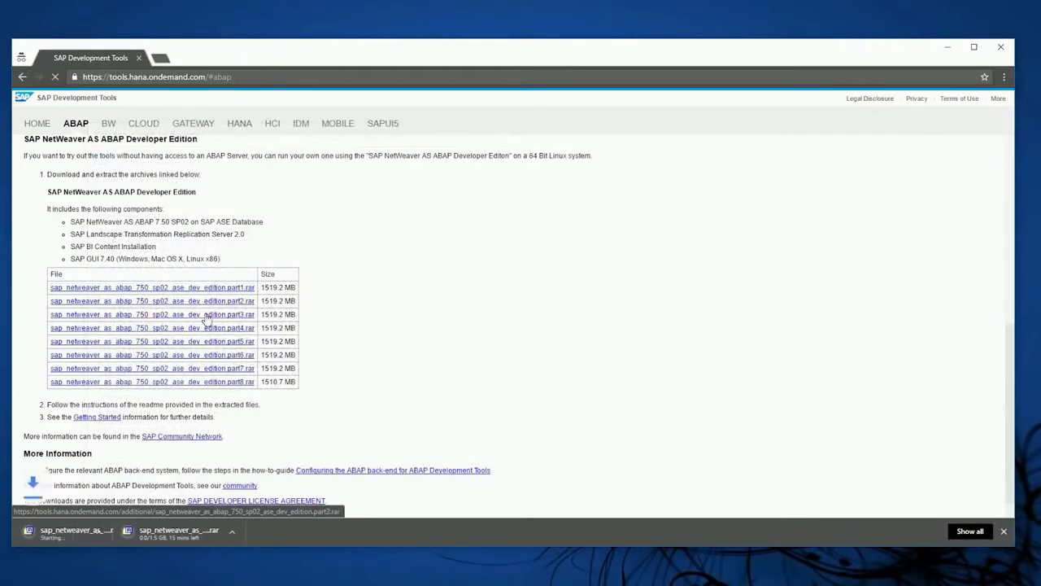
{"action": "left_click", "coordinate": [209, 328]}
{"action": "left_click", "coordinate": [214, 342]}
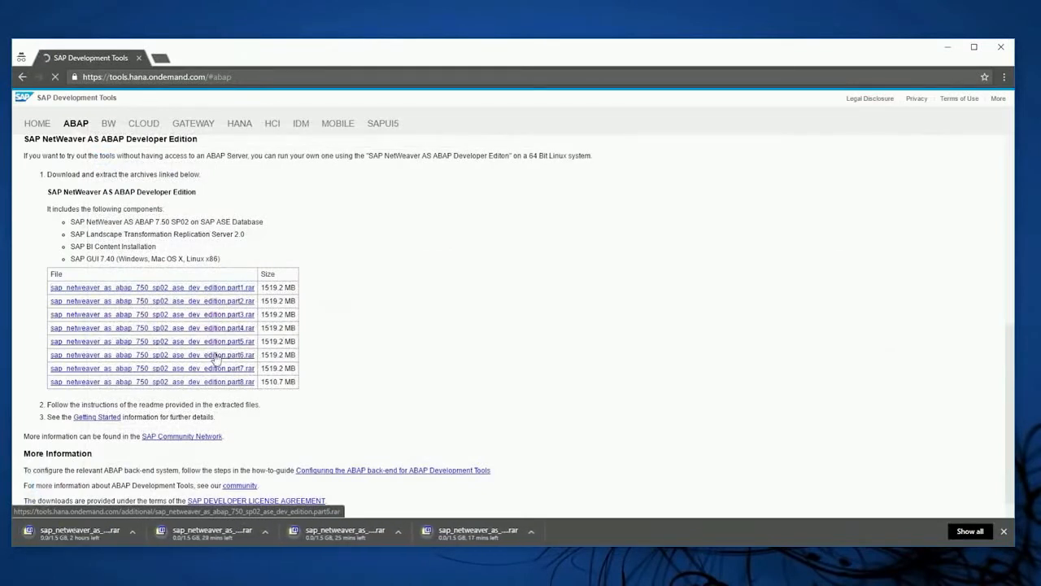
{"action": "left_click", "coordinate": [216, 355]}
{"action": "left_click", "coordinate": [221, 368]}
{"action": "left_click", "coordinate": [225, 387]}
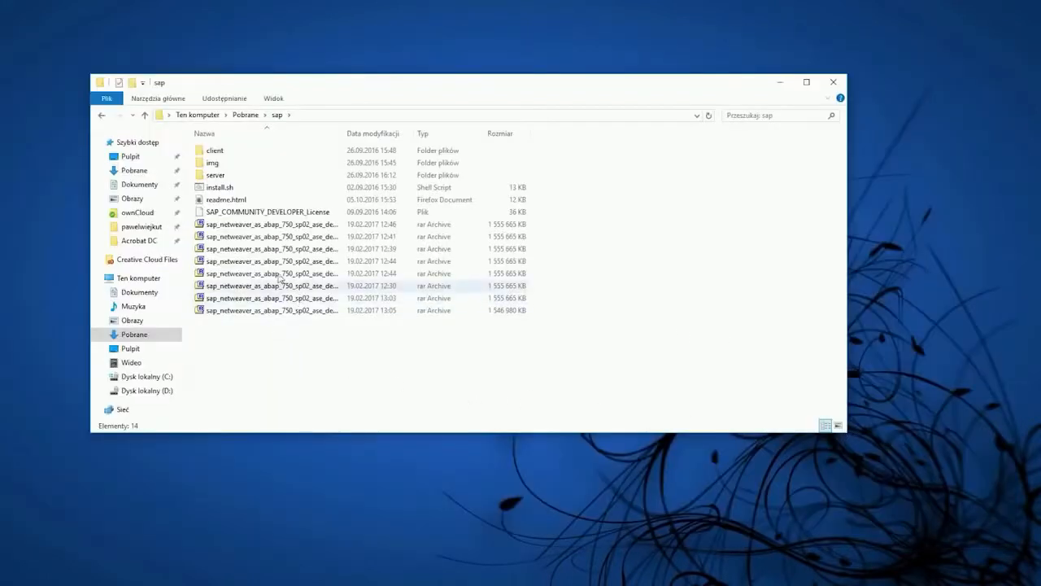
Check the 7-Zip extraction options for the eight sap_netweaver archives in the sap folder, and minimize the file window
{"action": "left_click_drag", "start_coordinate": [271, 333], "coordinate": [269, 220]}
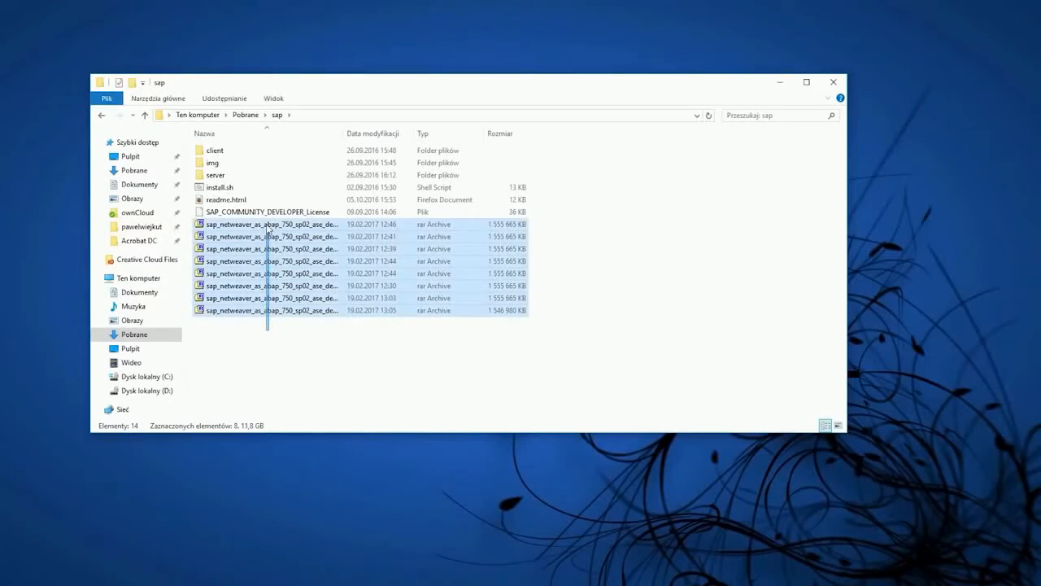
{"action": "right_click", "coordinate": [269, 228]}
{"action": "mouse_move", "coordinate": [282, 244]}
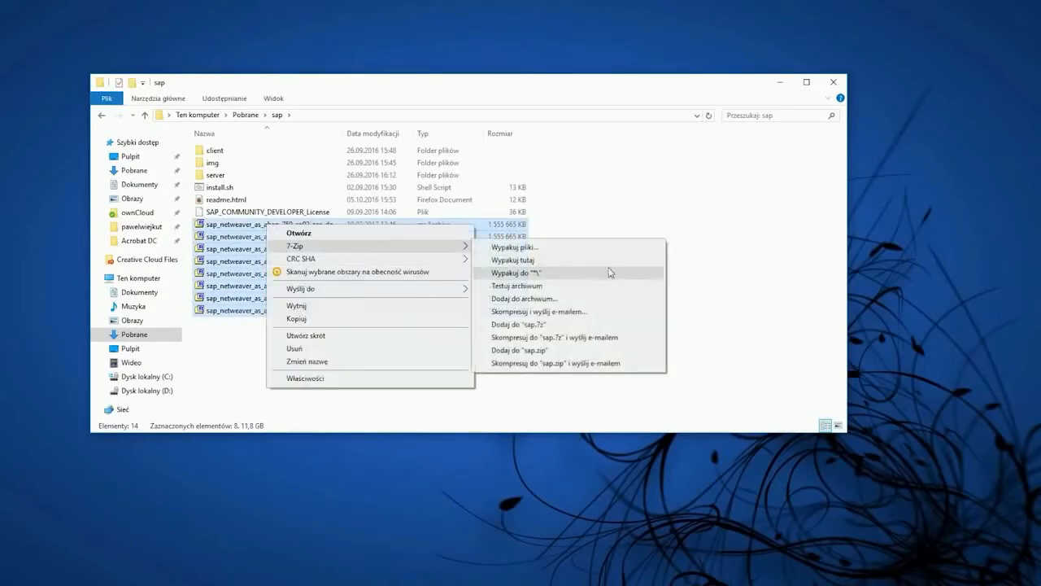
{"action": "left_click", "coordinate": [757, 238]}
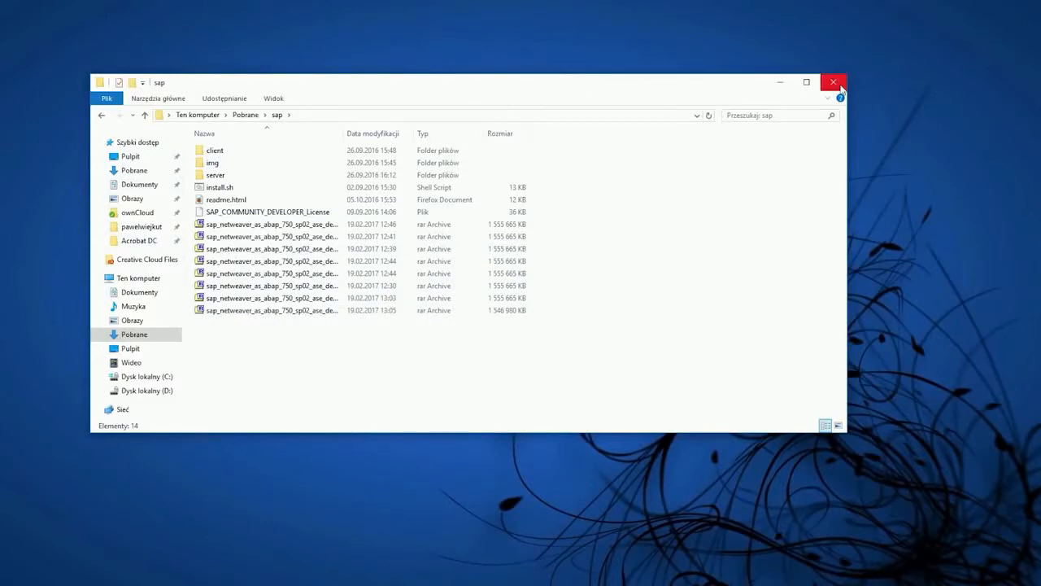
{"action": "left_click", "coordinate": [778, 84]}
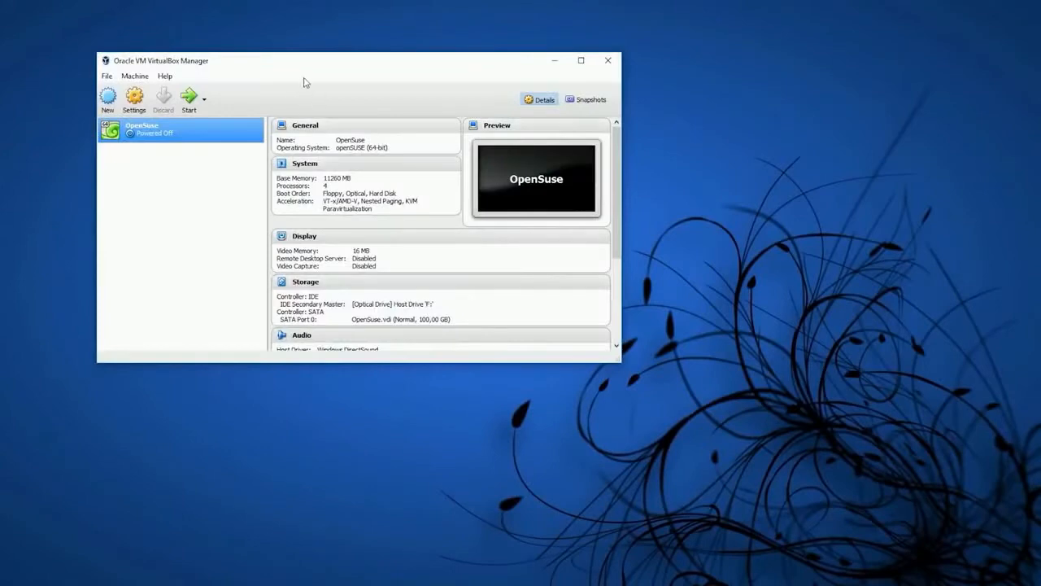
In Oracle VM VirtualBox, set up a new Linux openSUSE (64-bit) virtual machine named OpenSuseVideo with 11260 MB of memory
{"action": "left_click_drag", "start_coordinate": [345, 73], "coordinate": [588, 138]}
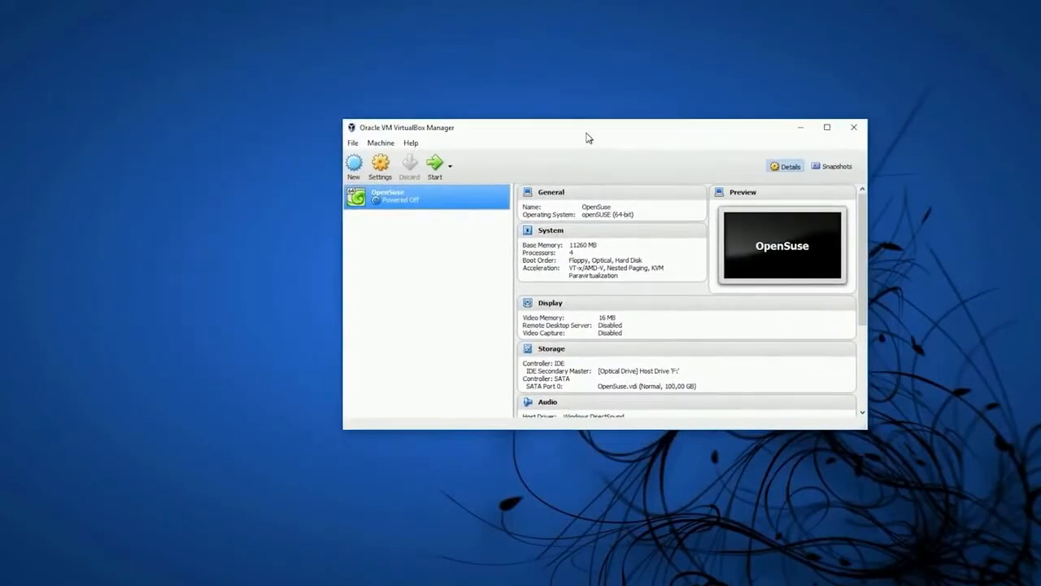
{"action": "left_click", "coordinate": [363, 165]}
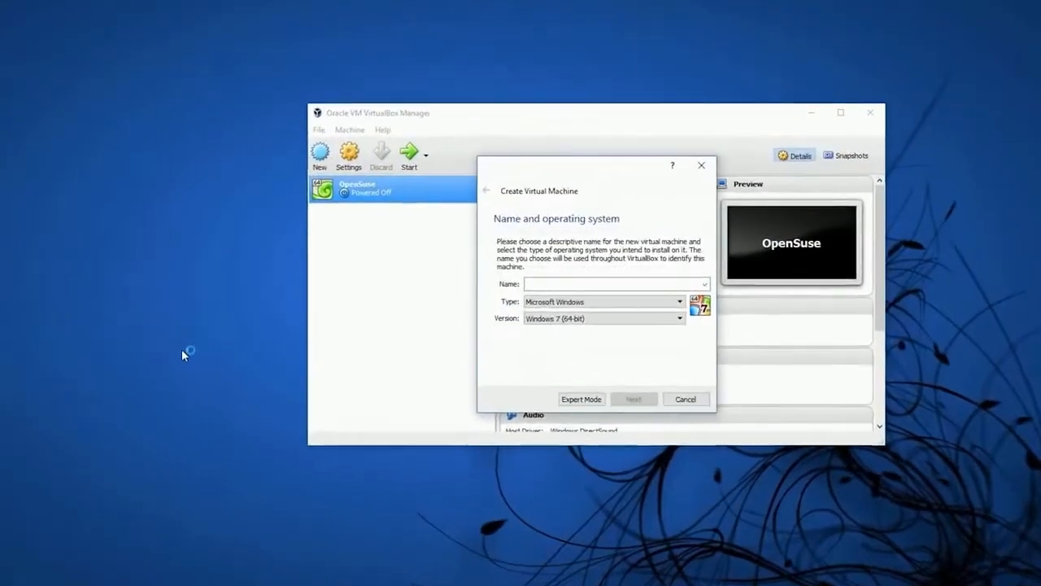
{"action": "type", "text": "Open"}
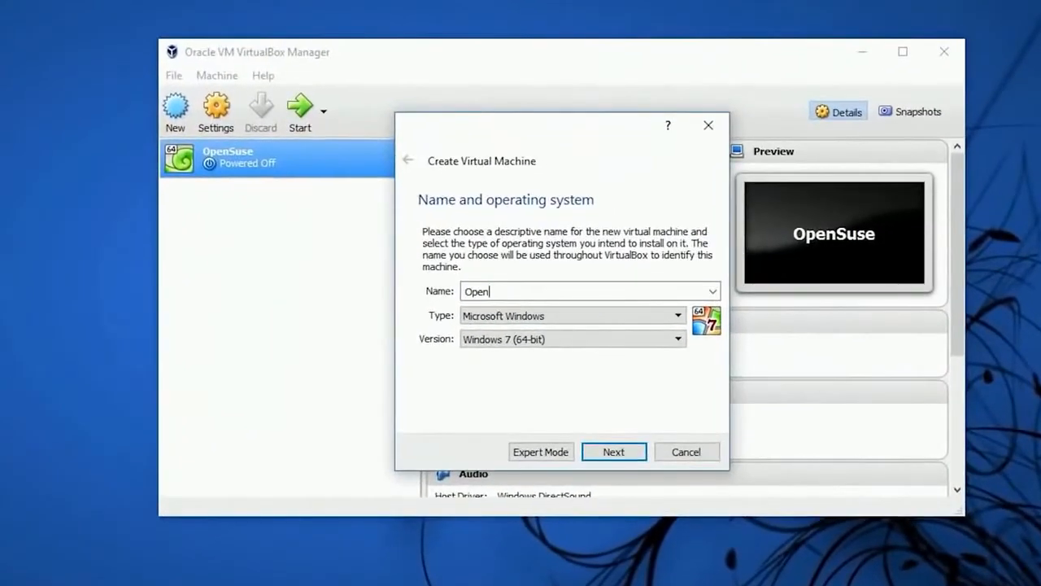
{"action": "type", "text": "SuseVideo"}
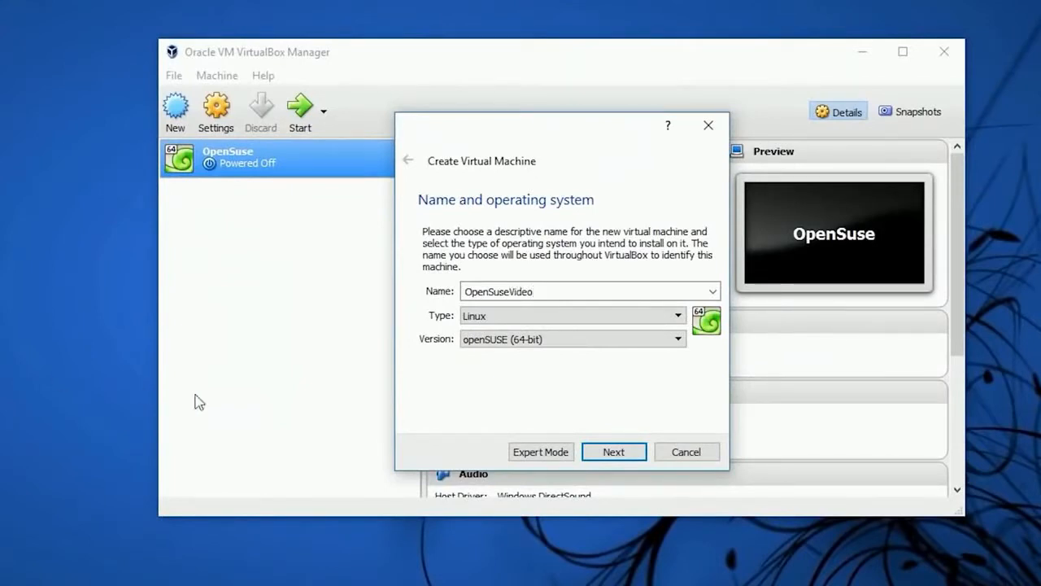
{"action": "left_click", "coordinate": [621, 450]}
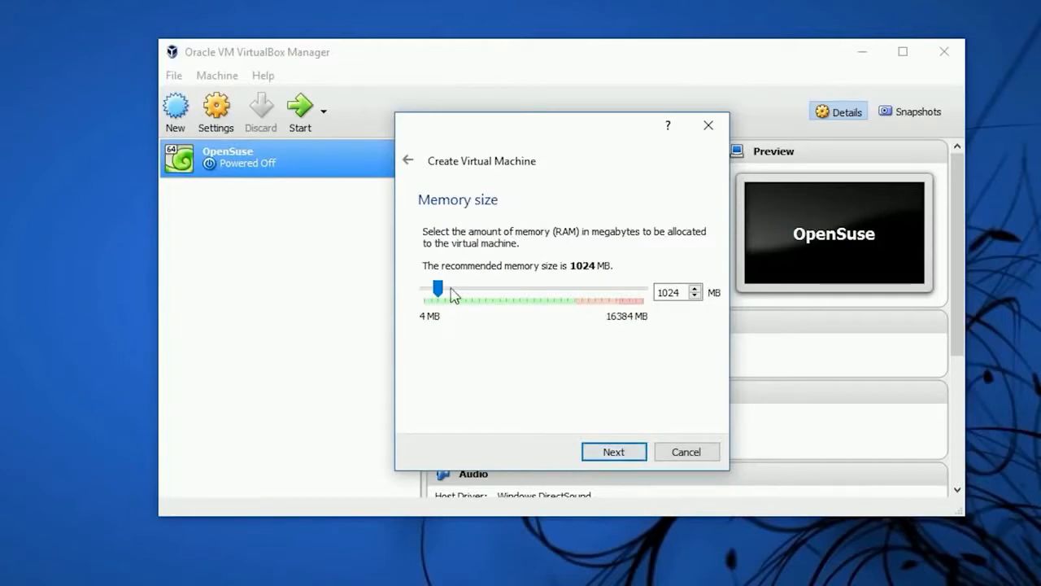
{"action": "left_click_drag", "start_coordinate": [453, 295], "coordinate": [578, 300]}
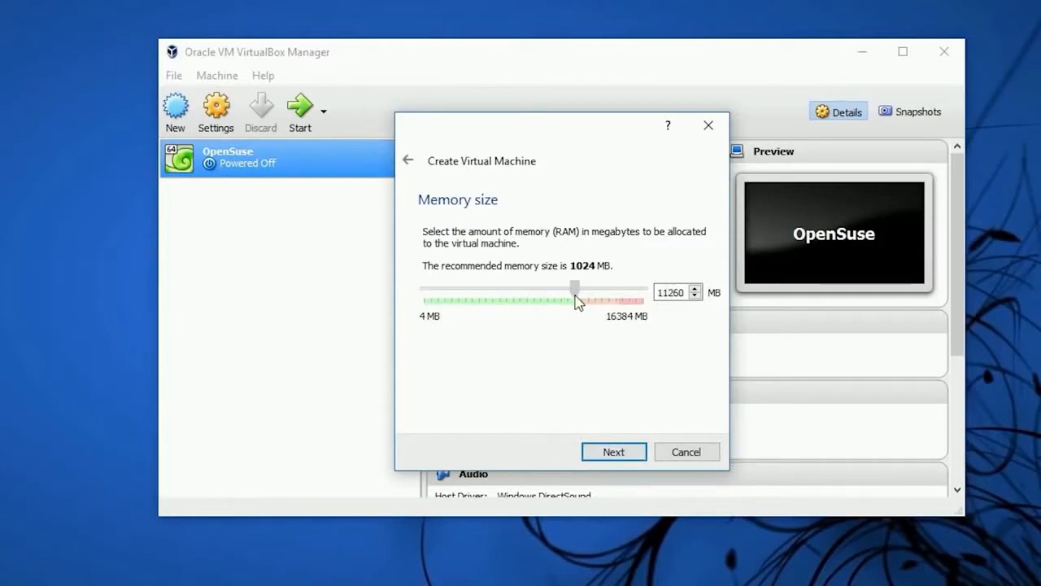
{"action": "left_click", "coordinate": [624, 450]}
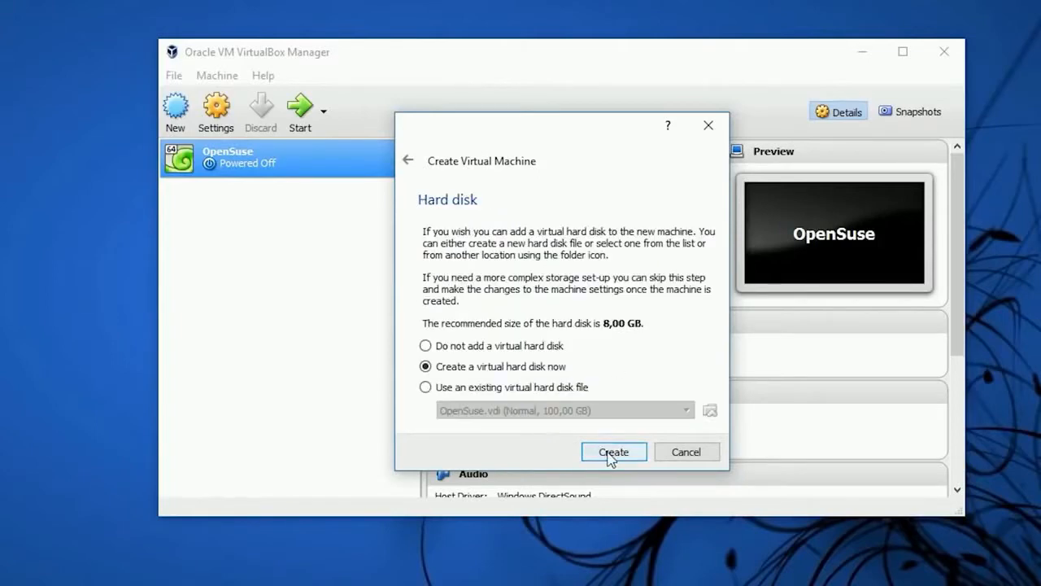
Choose to create a new virtual hard disk of type VDI (VirtualBox Disk Image), keeping the default storage option
{"action": "left_click", "coordinate": [514, 371]}
{"action": "left_click", "coordinate": [615, 454]}
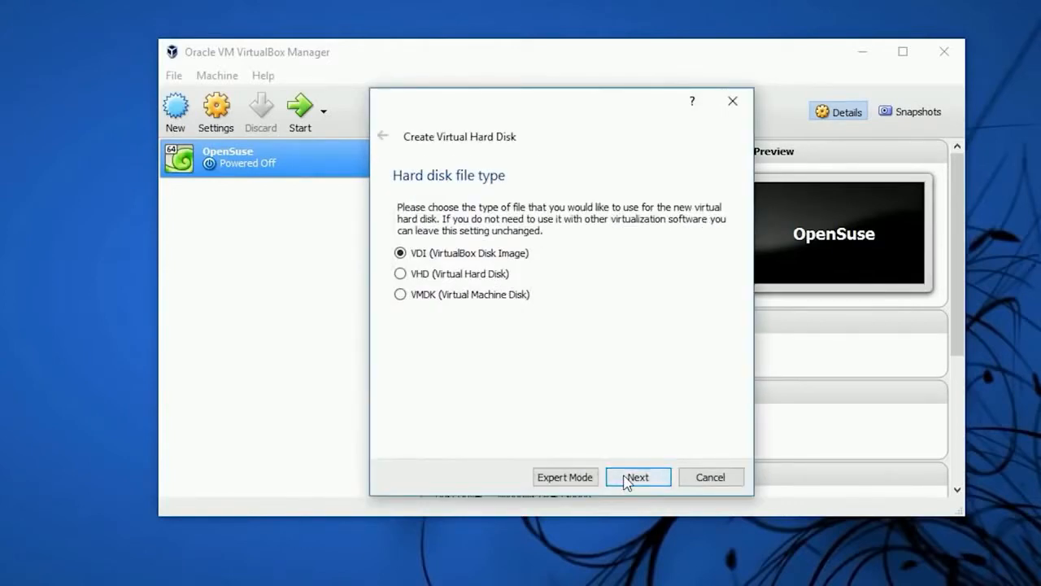
{"action": "left_click", "coordinate": [626, 480]}
{"action": "left_click", "coordinate": [628, 480]}
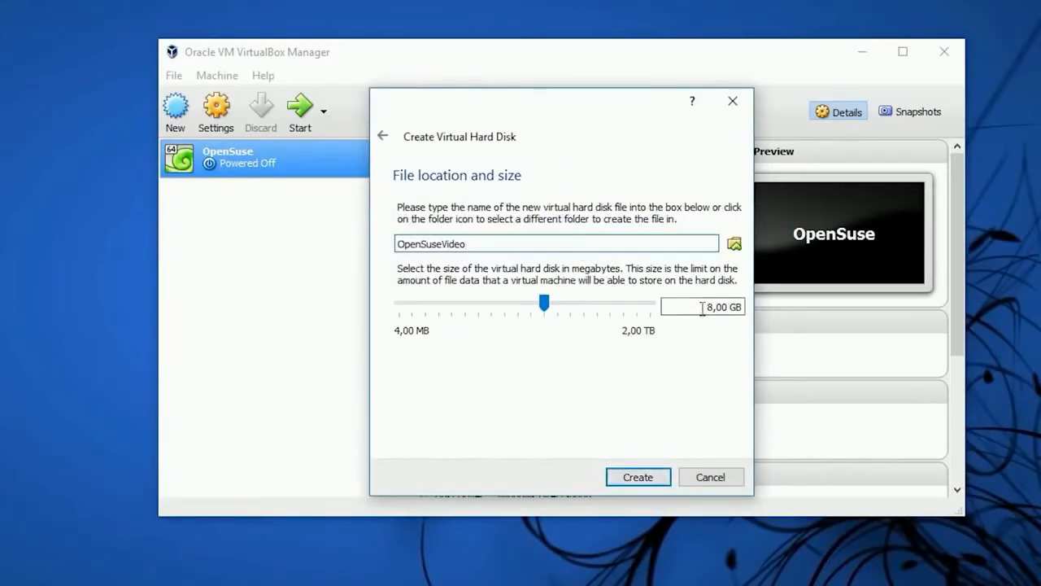
Set the virtual hard disk's location to D:\Biblioteki\VMS\OpenSuseVideo.vdi
{"action": "left_click", "coordinate": [735, 244]}
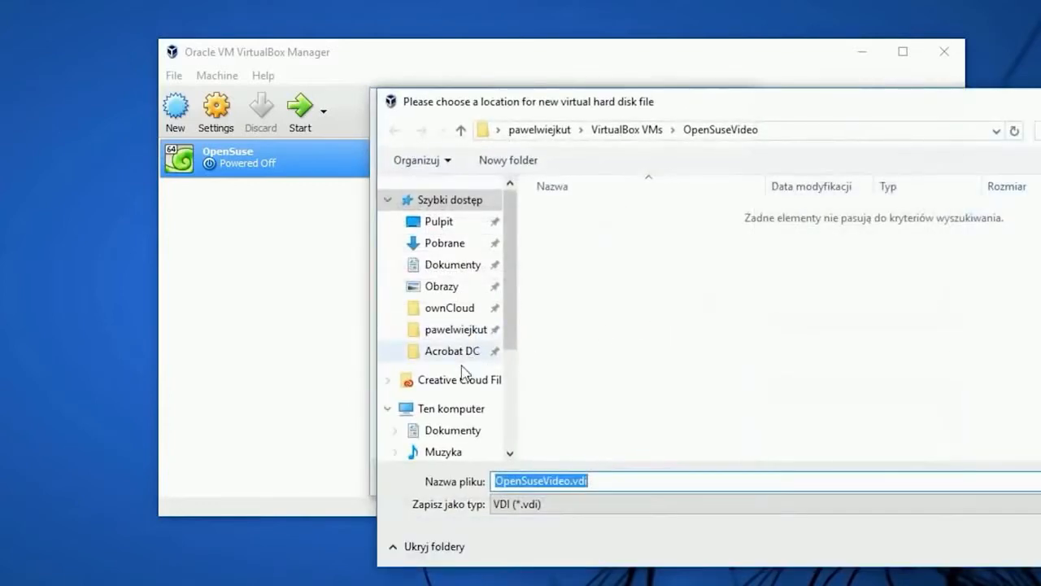
{"action": "scroll", "coordinate": [476, 372], "scroll_direction": "down", "scroll_amount": 4}
{"action": "left_click", "coordinate": [477, 393]}
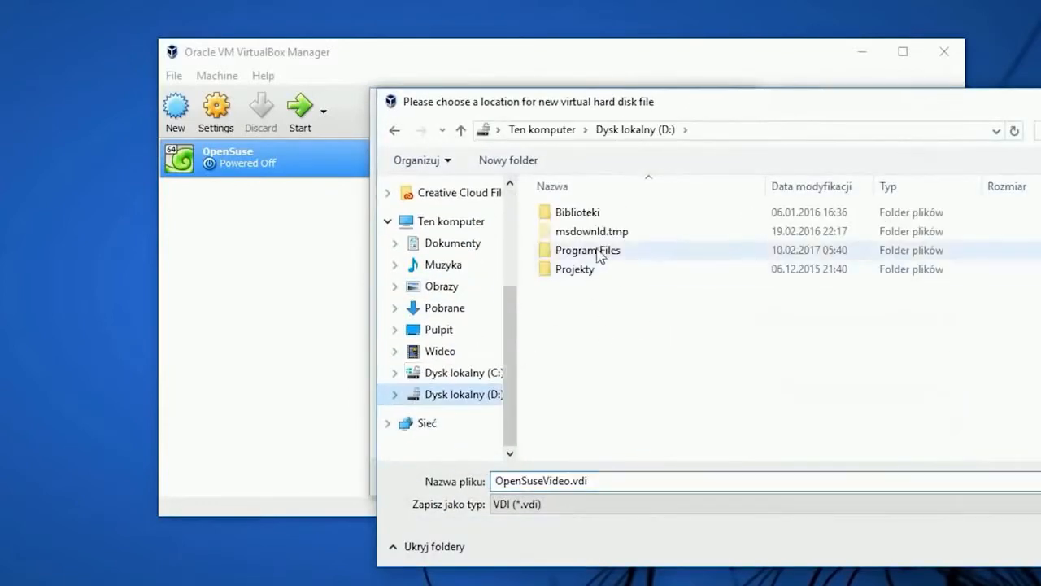
{"action": "double_click", "coordinate": [597, 219]}
{"action": "double_click", "coordinate": [595, 308]}
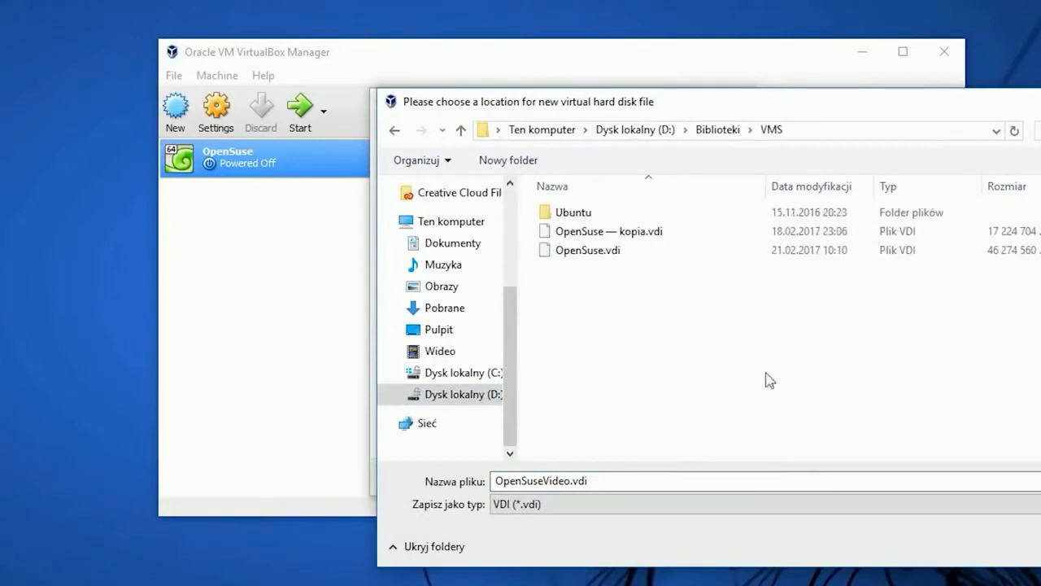
{"action": "key", "text": "Return"}
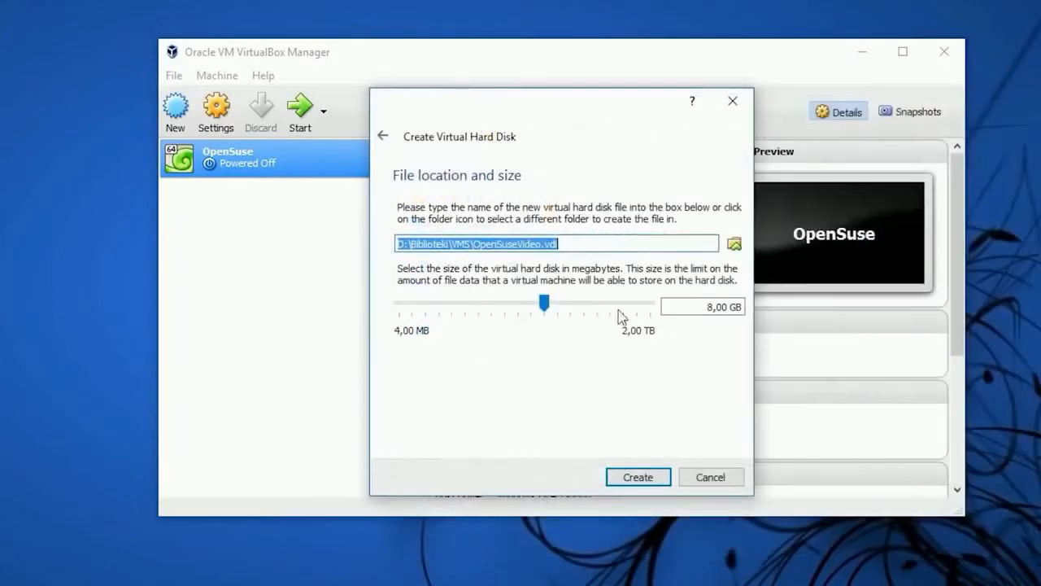
Set the virtual hard disk size to 100 GB and create the disk
{"action": "left_click", "coordinate": [707, 309]}
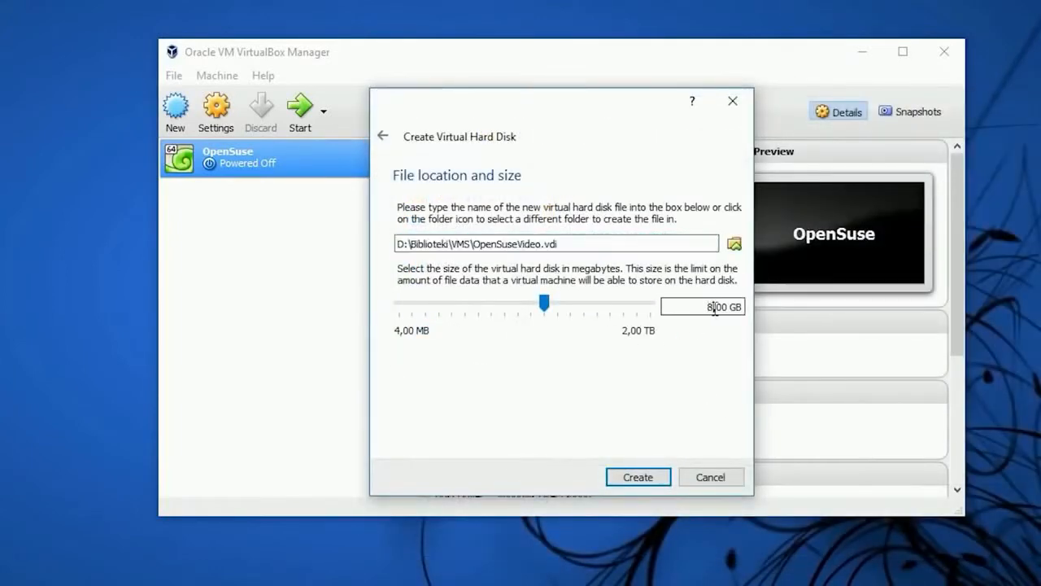
{"action": "key", "text": "BackSpace"}
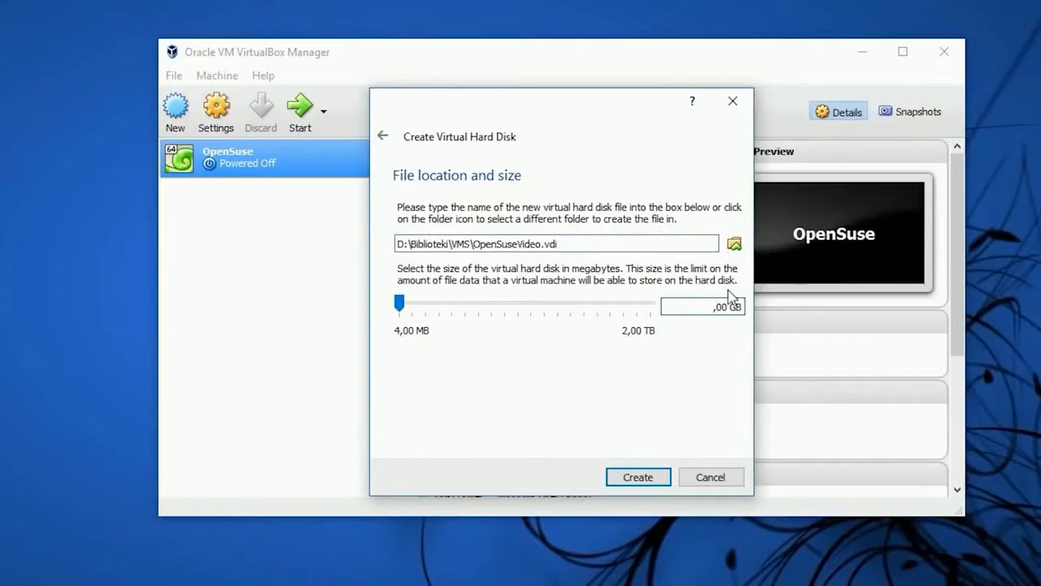
{"action": "type", "text": "100"}
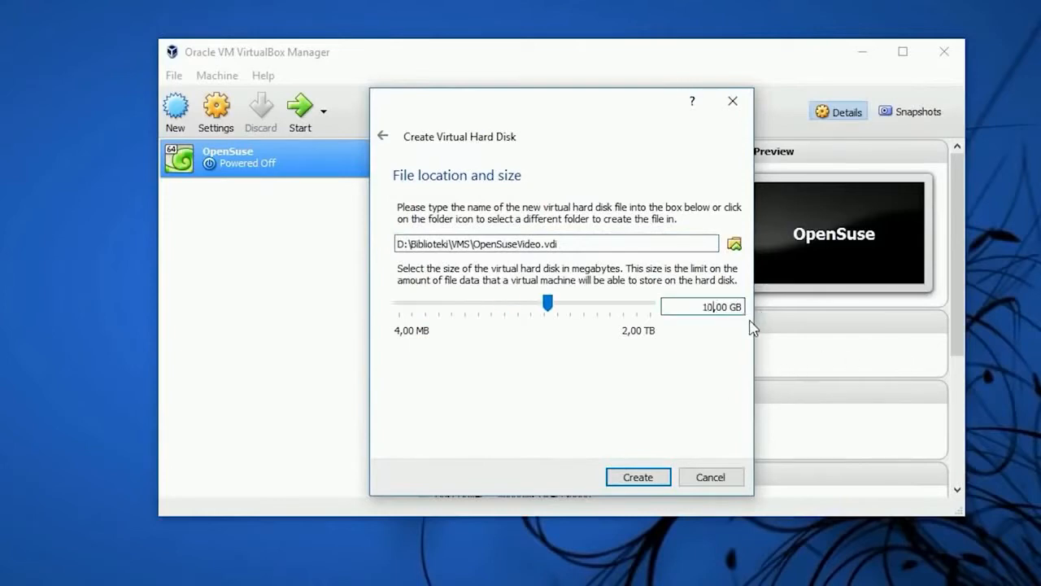
{"action": "left_click", "coordinate": [640, 478]}
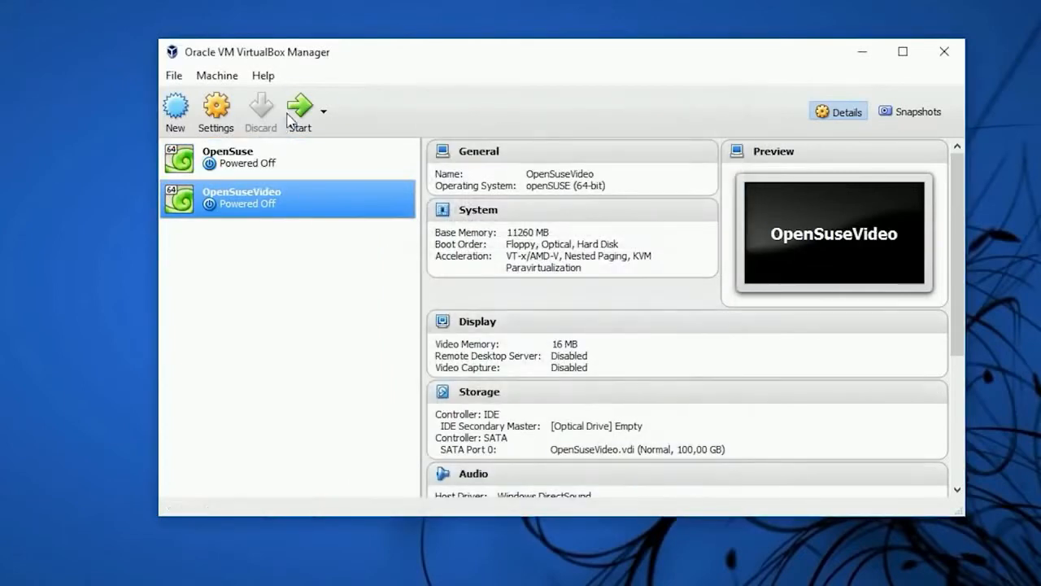
Set the OpenSuseVideo virtual machine's processor count to 4 and save its settings
{"action": "left_click", "coordinate": [216, 114]}
{"action": "left_click", "coordinate": [329, 146]}
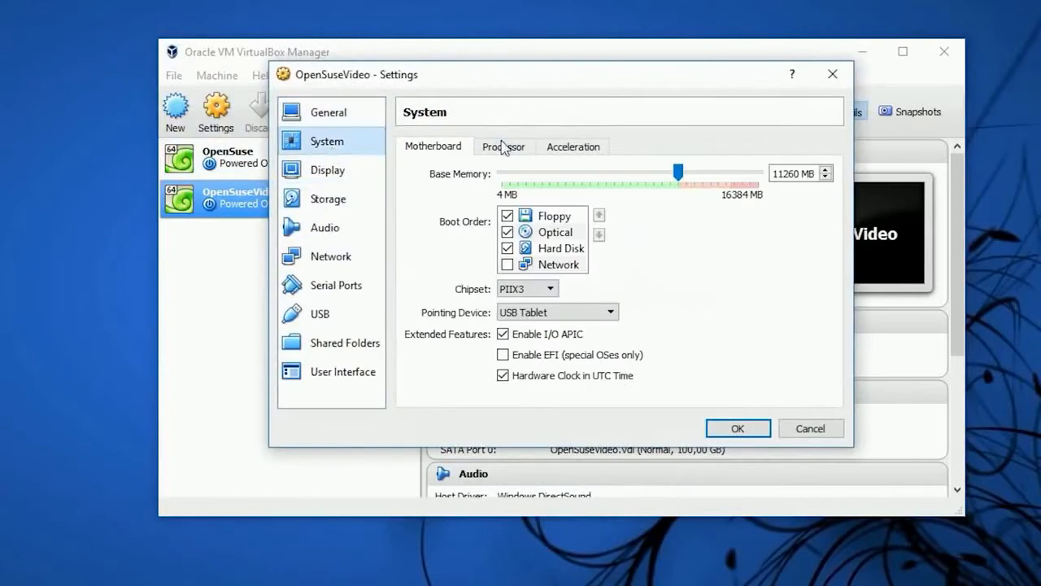
{"action": "left_click", "coordinate": [504, 146]}
{"action": "left_click_drag", "start_coordinate": [505, 180], "coordinate": [624, 179]}
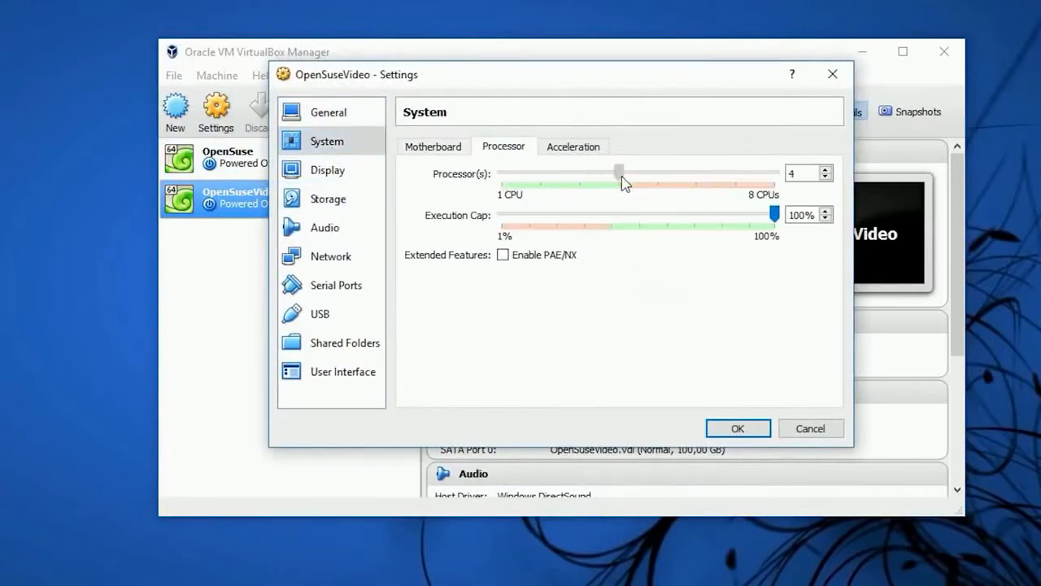
{"action": "left_click", "coordinate": [460, 154]}
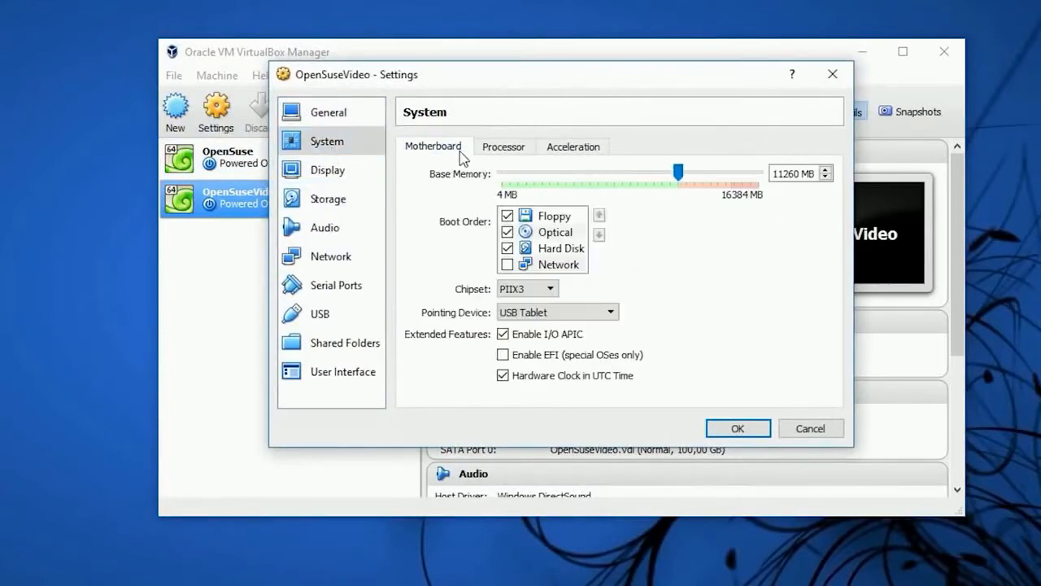
{"action": "left_click", "coordinate": [563, 147]}
{"action": "left_click", "coordinate": [353, 125]}
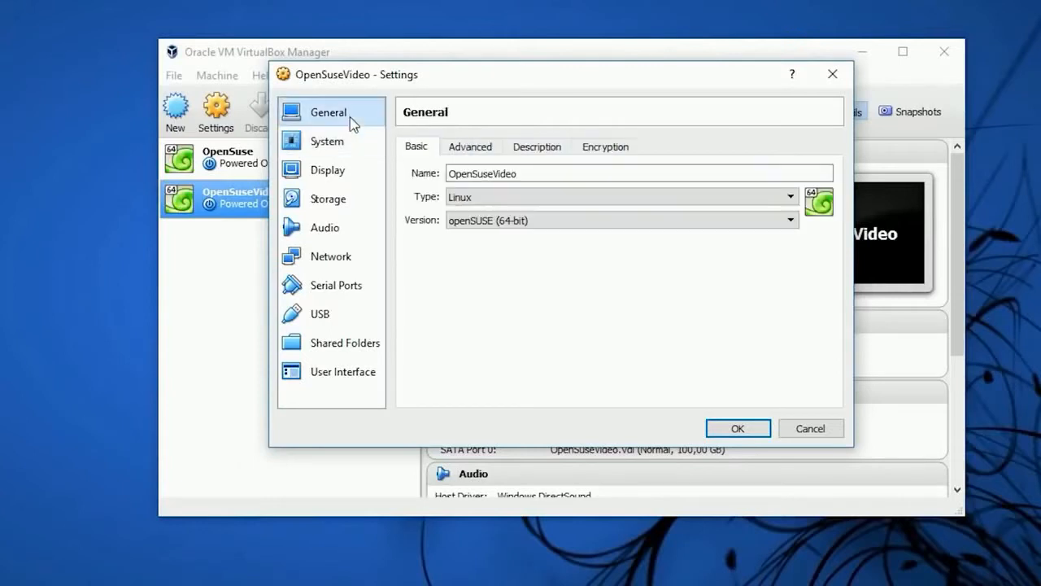
{"action": "left_click", "coordinate": [348, 169]}
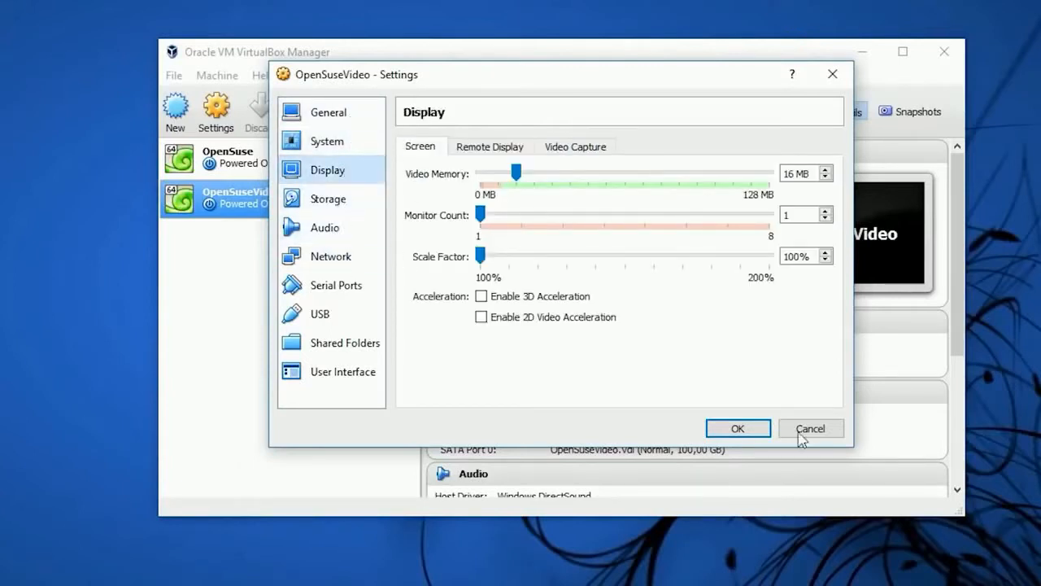
{"action": "left_click", "coordinate": [737, 428]}
Start the OpenSuseVideo machine using openSUSE-Leap-42.1-DVD-x86_64.iso as its start-up disk
{"action": "left_click", "coordinate": [301, 110]}
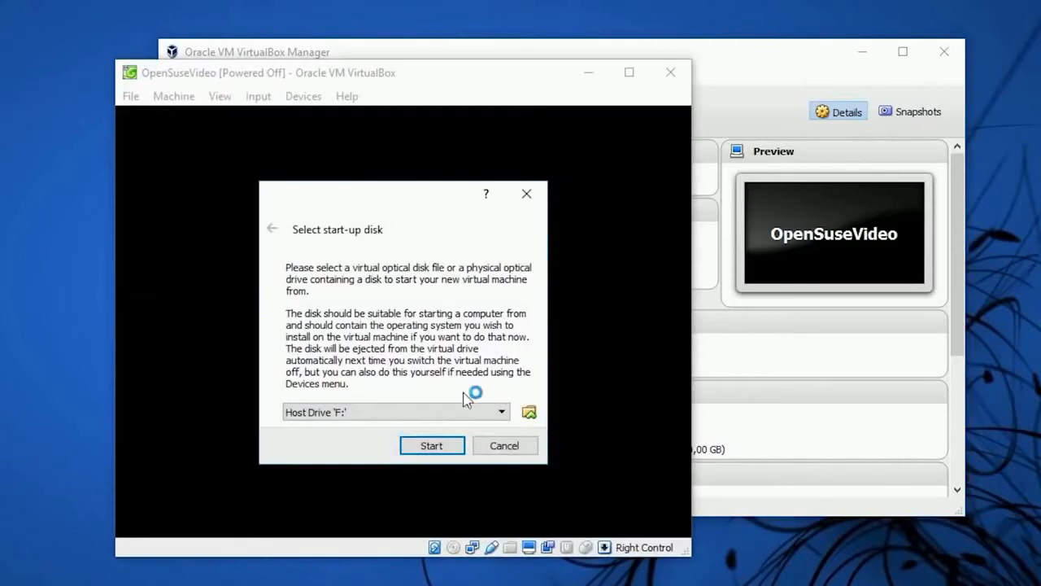
{"action": "left_click", "coordinate": [529, 412]}
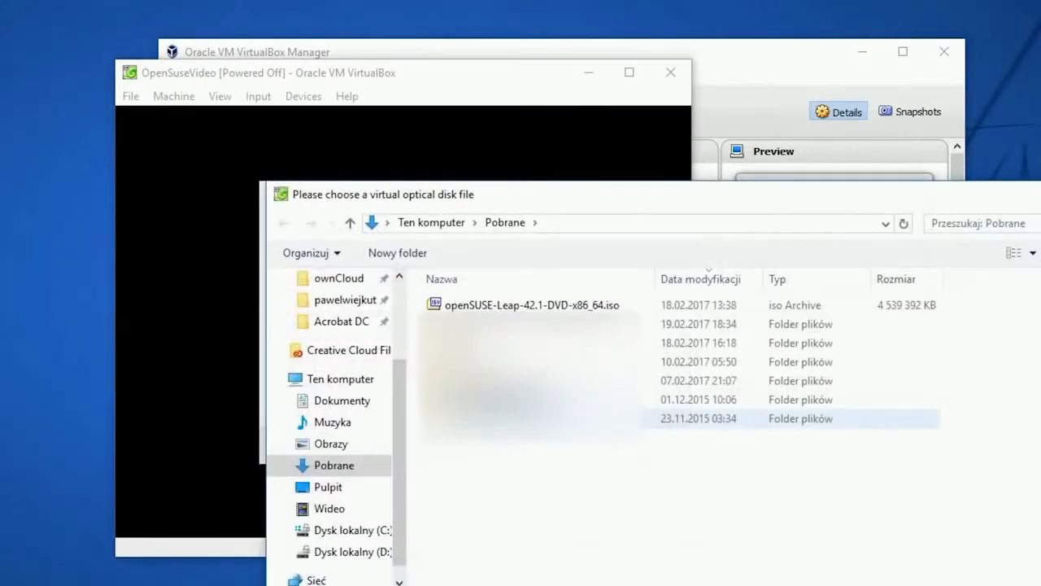
{"action": "left_click", "coordinate": [515, 302]}
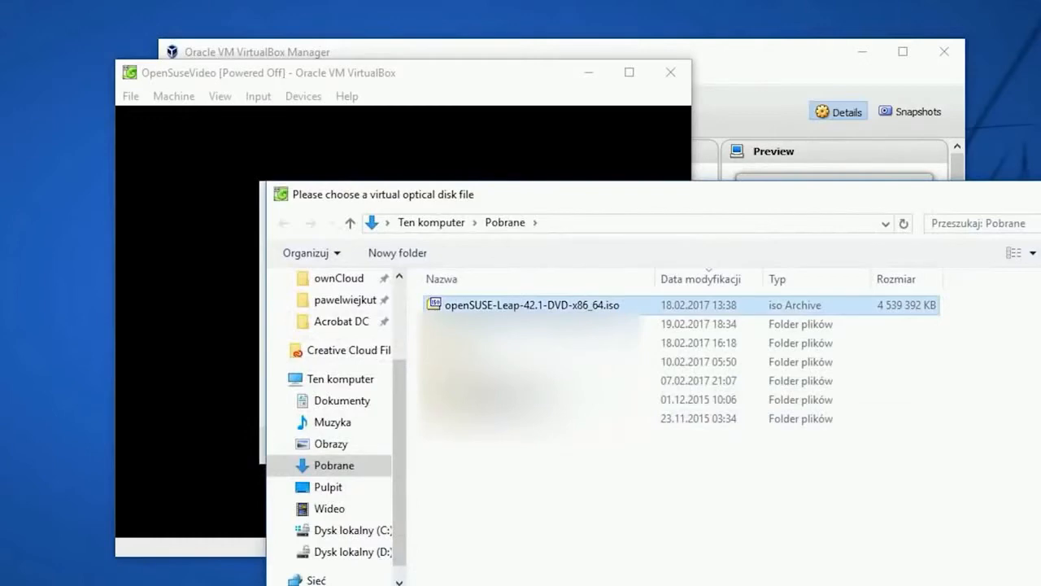
{"action": "key", "text": "Return"}
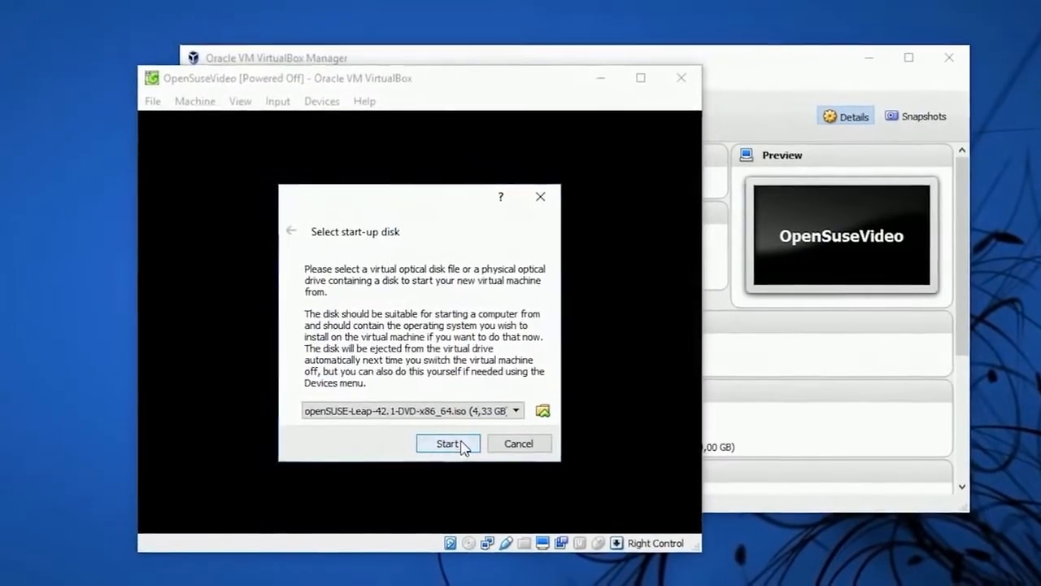
{"action": "left_click", "coordinate": [446, 448]}
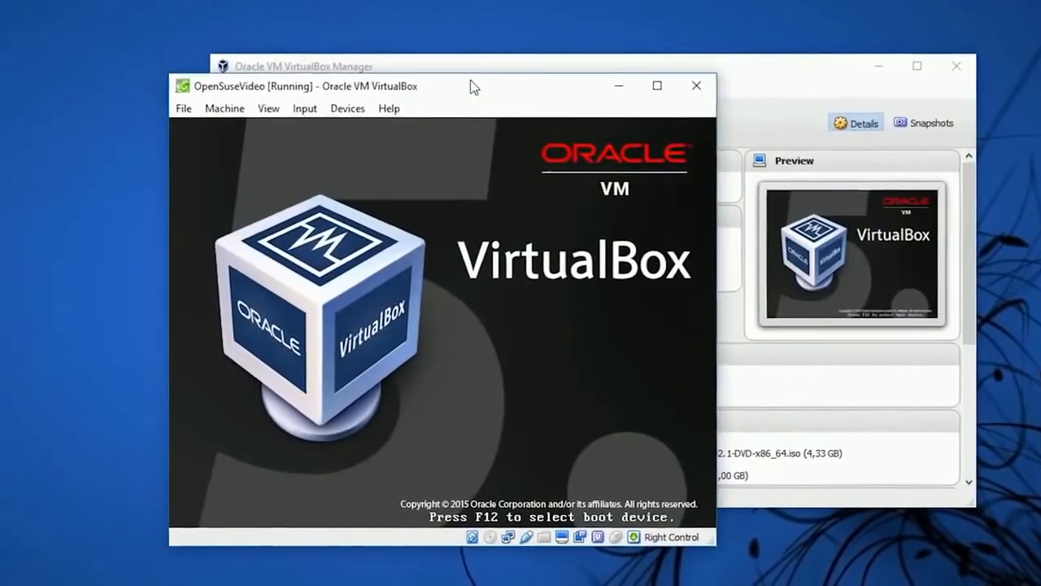
Choose Installation in the openSUSE boot menu to launch the installer
{"action": "left_click_drag", "start_coordinate": [460, 80], "coordinate": [295, 0]}
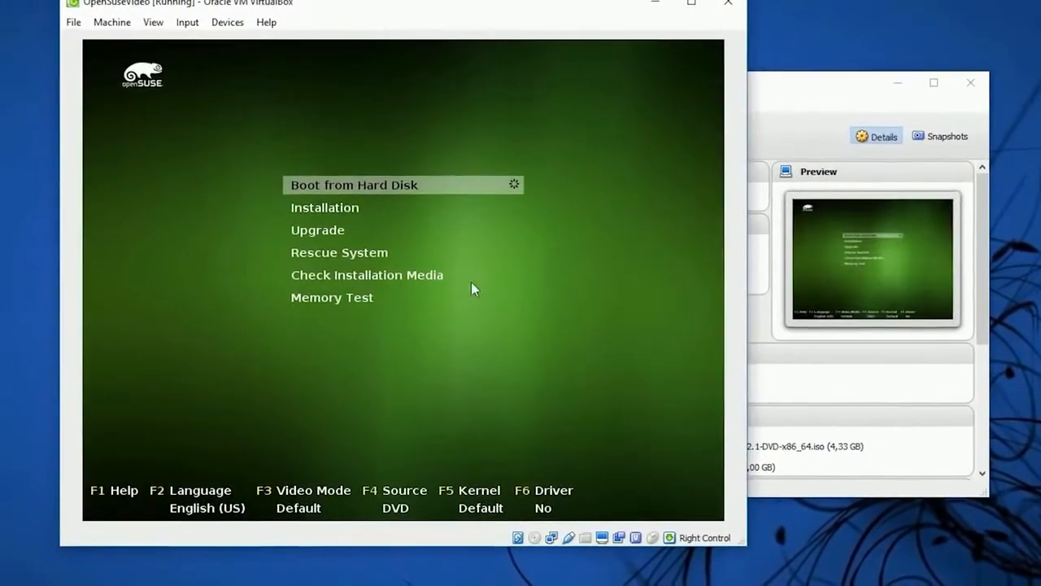
{"action": "key", "text": "Down"}
{"action": "key", "text": "Return"}
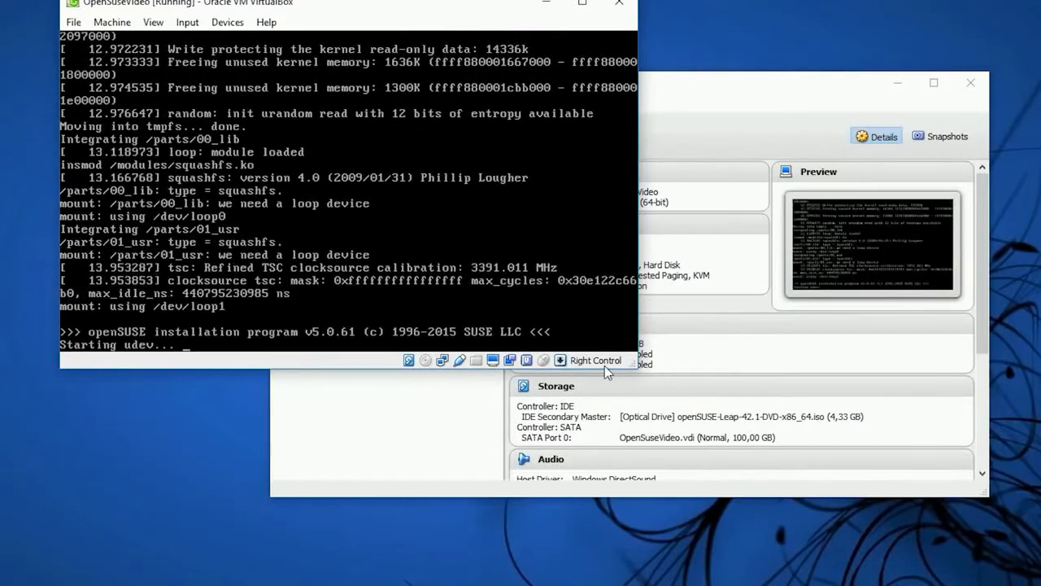
Accept the English (US) language, keyboard layout and license agreement, and continue without online repositories or add-on products
{"action": "left_click_drag", "start_coordinate": [638, 367], "coordinate": [732, 456]}
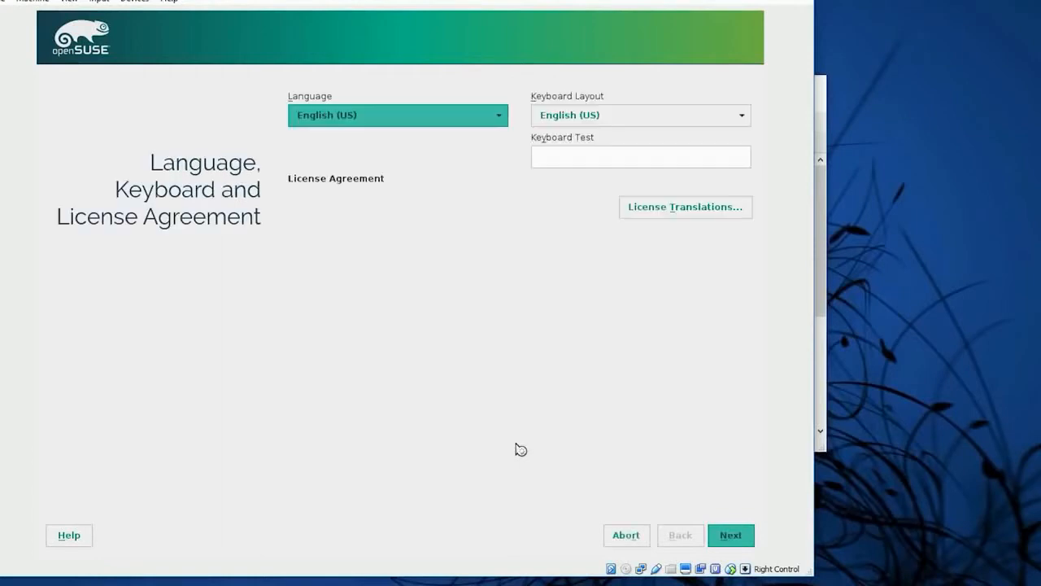
{"action": "left_click", "coordinate": [735, 540]}
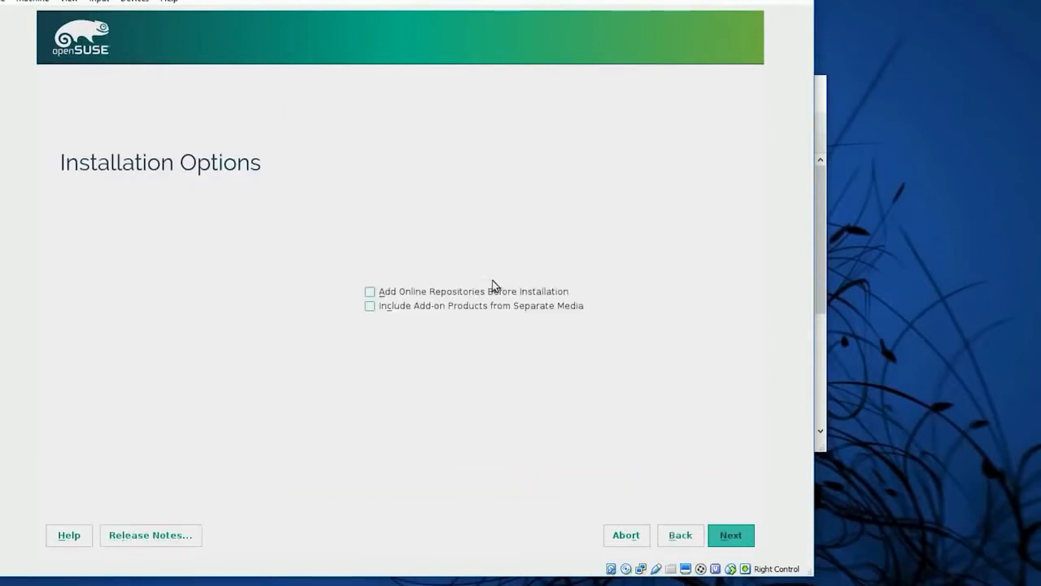
{"action": "left_click", "coordinate": [733, 536]}
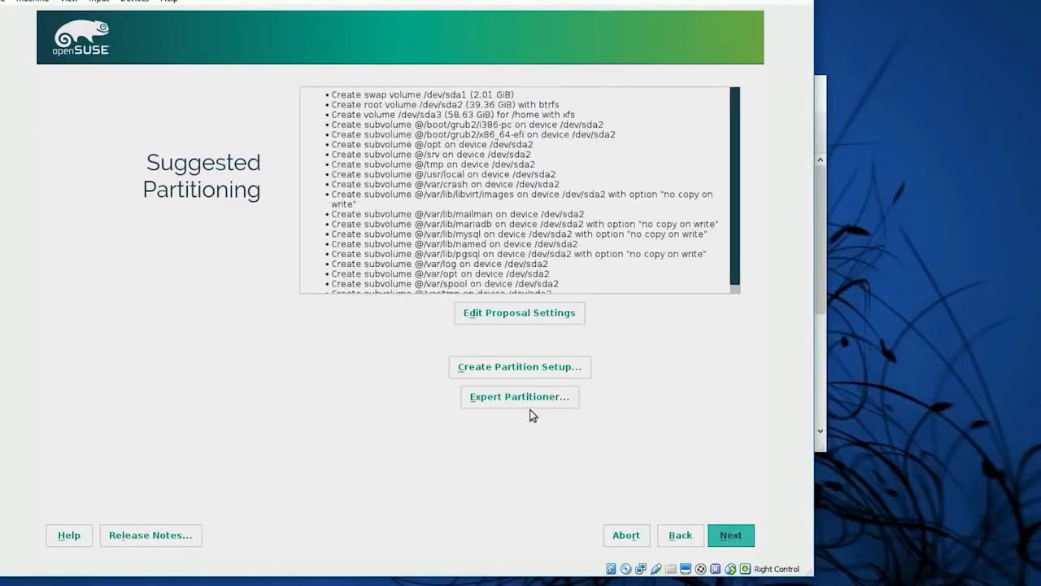
Edit the partitioning proposal to use Ext4 for the root partition without a separate home partition, and accept it
{"action": "left_click", "coordinate": [546, 321]}
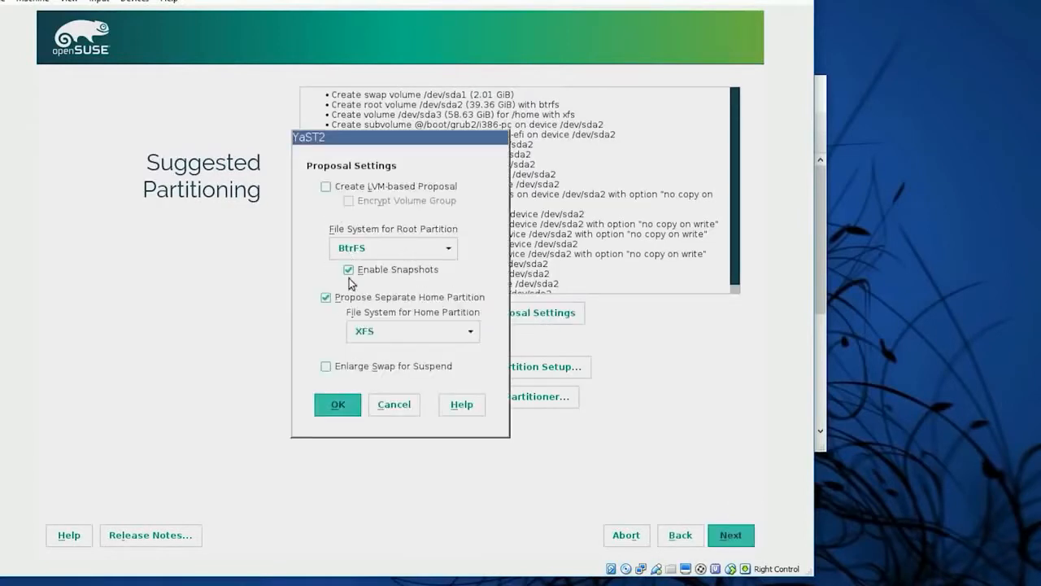
{"action": "left_click", "coordinate": [326, 298]}
{"action": "left_click", "coordinate": [411, 252]}
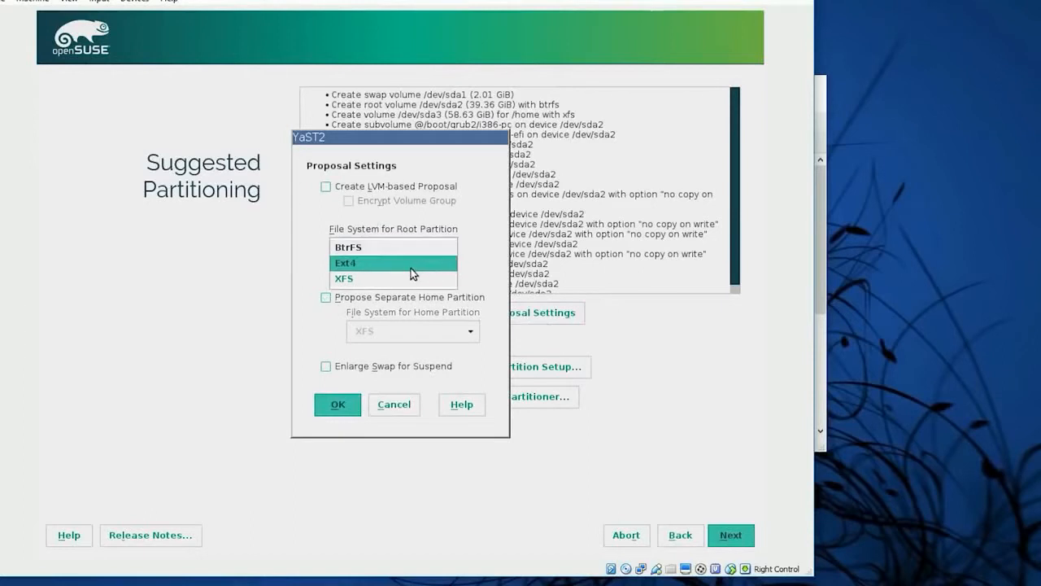
{"action": "left_click", "coordinate": [410, 269]}
{"action": "left_click", "coordinate": [338, 404]}
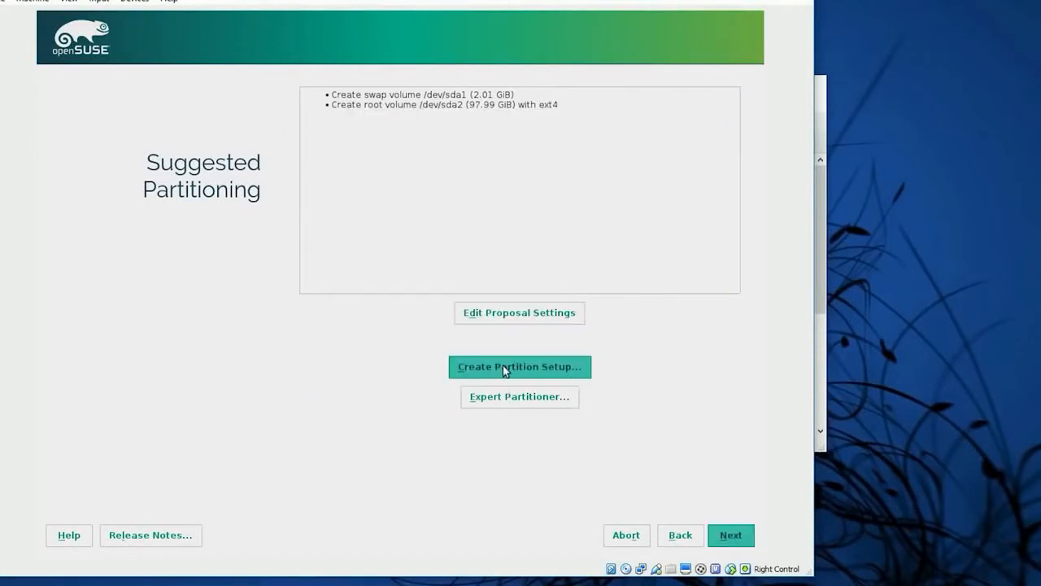
{"action": "left_click", "coordinate": [736, 537]}
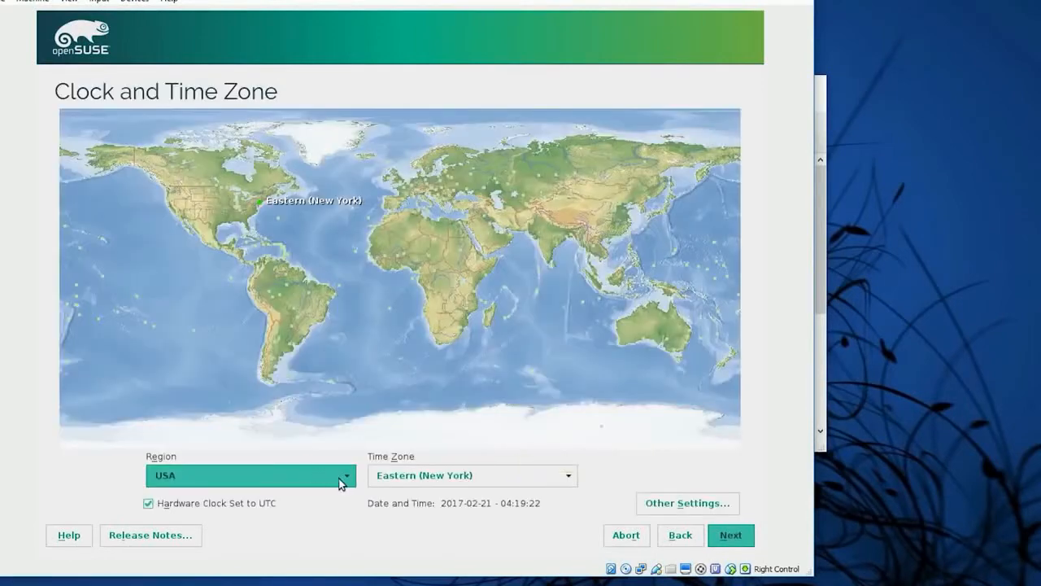
Set the clock region to Europe and the time zone to Poland, and continue
{"action": "left_click", "coordinate": [340, 483]}
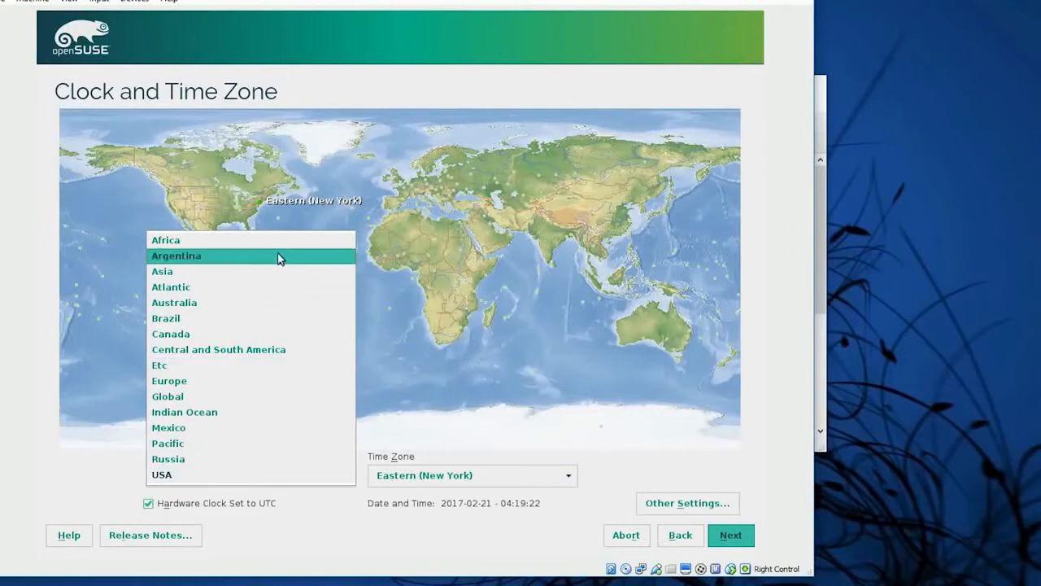
{"action": "left_click", "coordinate": [260, 381]}
{"action": "left_click", "coordinate": [472, 477]}
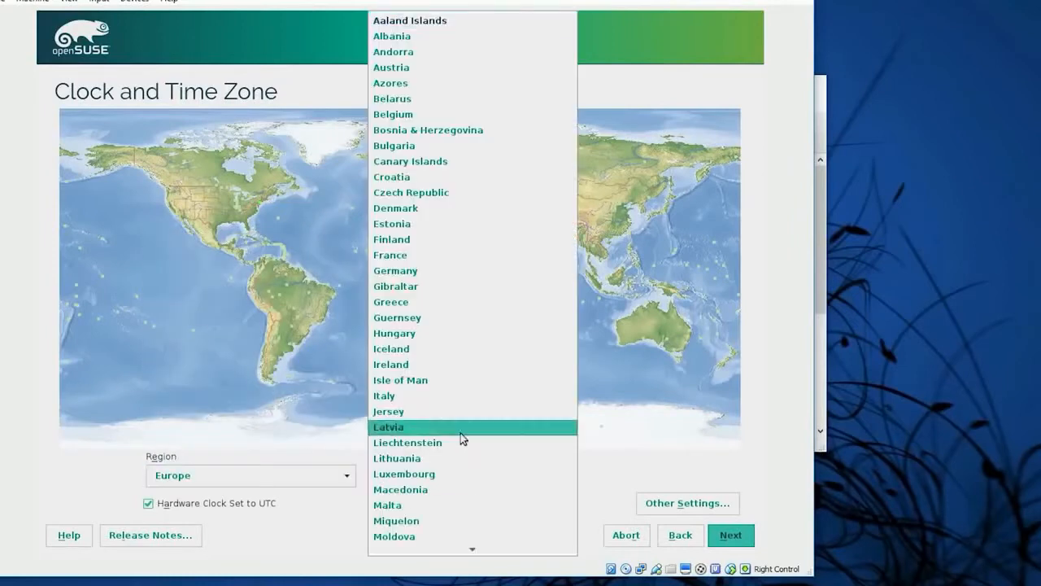
{"action": "scroll", "coordinate": [460, 391], "scroll_direction": "down", "scroll_amount": 2}
{"action": "scroll", "coordinate": [460, 358], "scroll_direction": "up", "scroll_amount": 1}
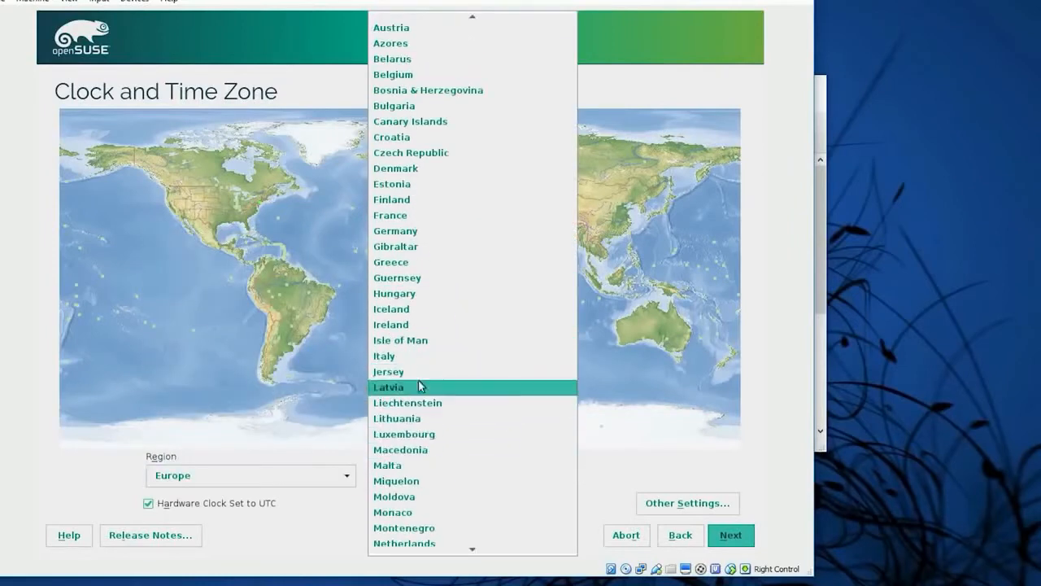
{"action": "scroll", "coordinate": [458, 367], "scroll_direction": "down", "scroll_amount": 1}
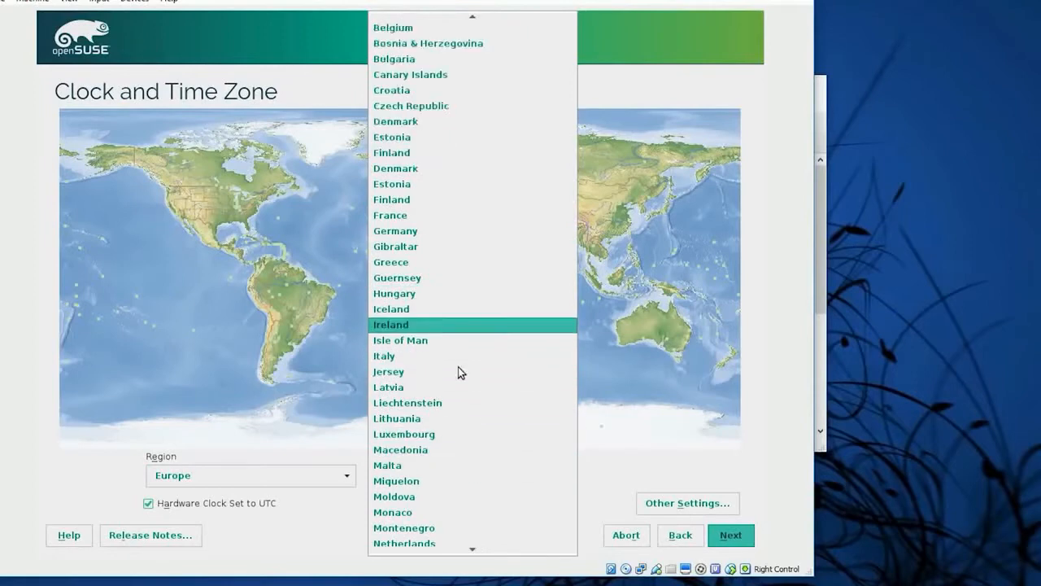
{"action": "scroll", "coordinate": [458, 367], "scroll_direction": "down", "scroll_amount": 1}
{"action": "left_click", "coordinate": [440, 481]}
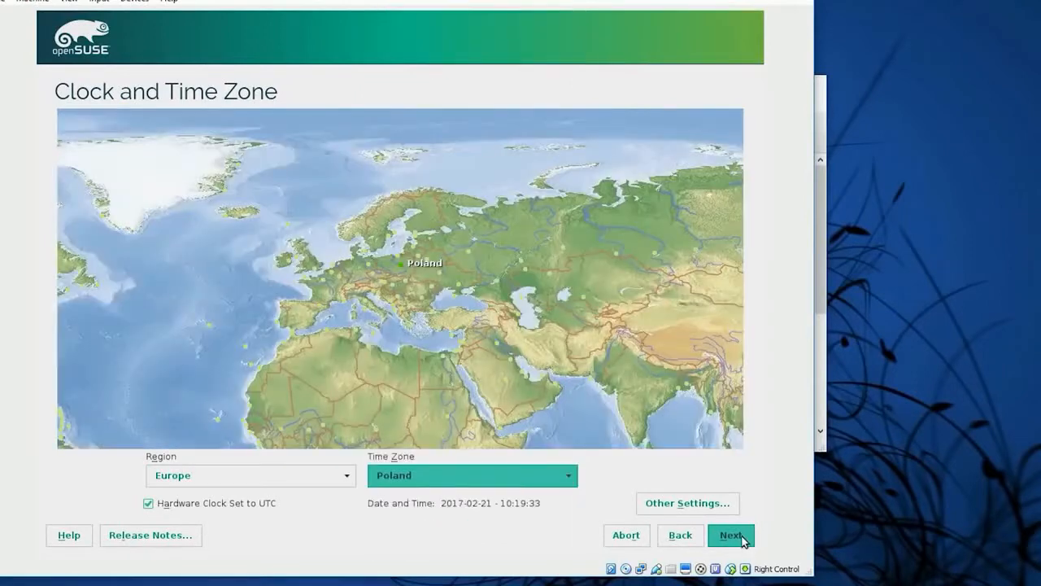
{"action": "left_click", "coordinate": [742, 537]}
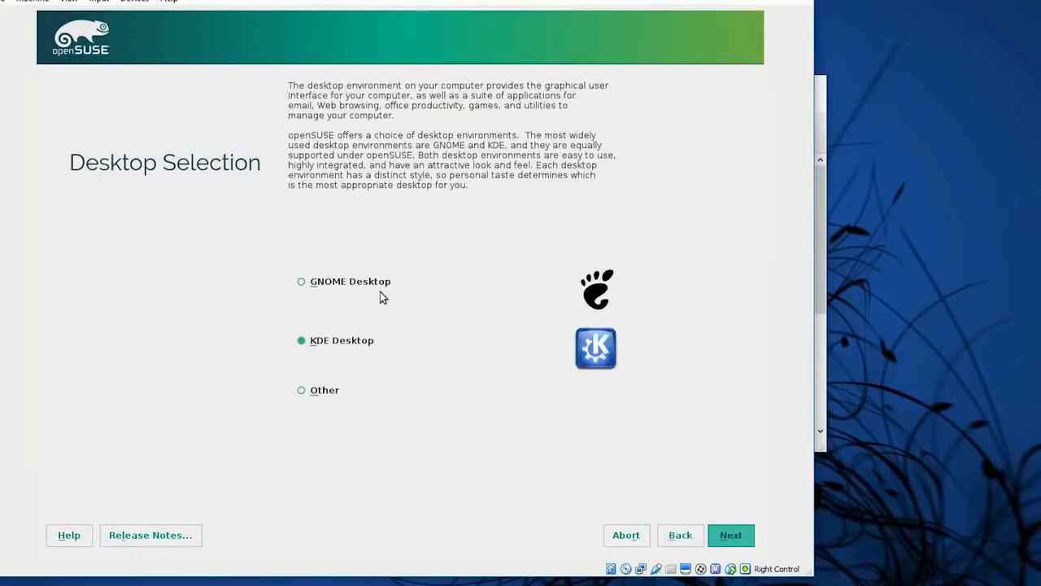
Select GNOME Desktop as the desktop environment and continue
{"action": "left_click", "coordinate": [379, 283]}
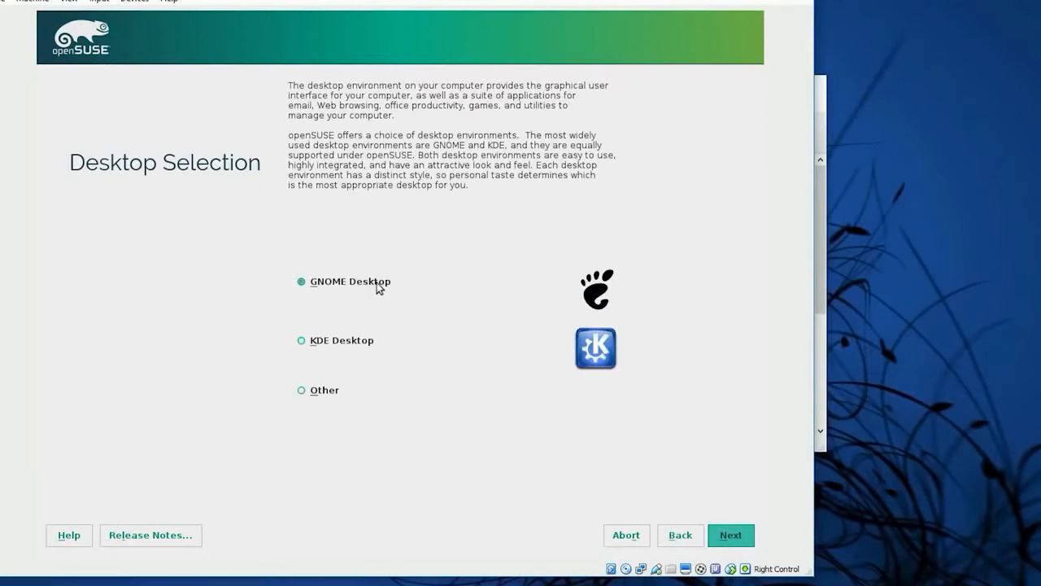
{"action": "left_click", "coordinate": [726, 539]}
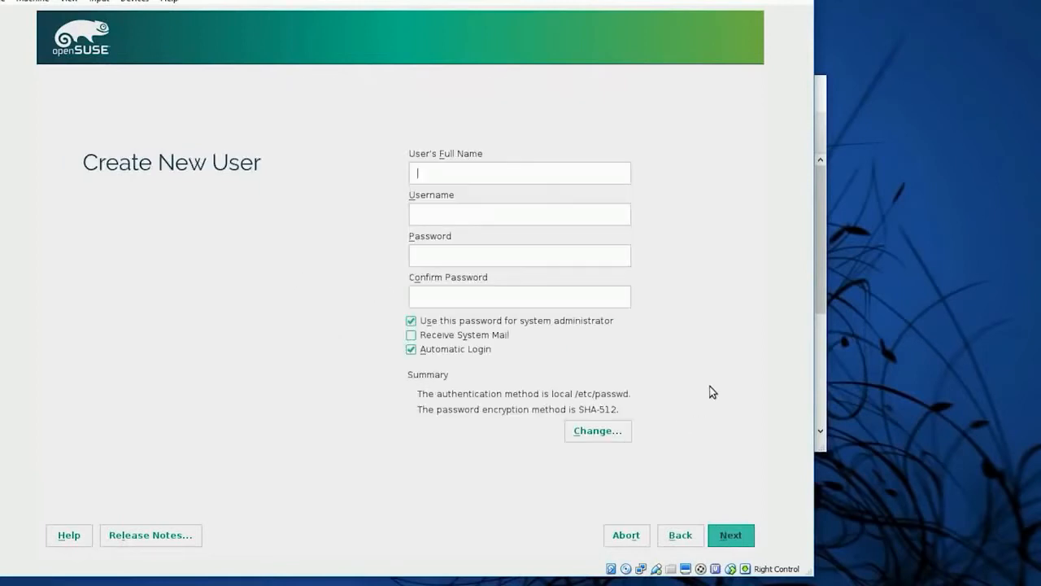
Create the new user by entering the full name, username and account password with its confirmation, and continue
{"action": "type", "text": "Pawel Wiejkut"}
{"action": "key", "text": "Tab"}
{"action": "type", "text": "pawe"}
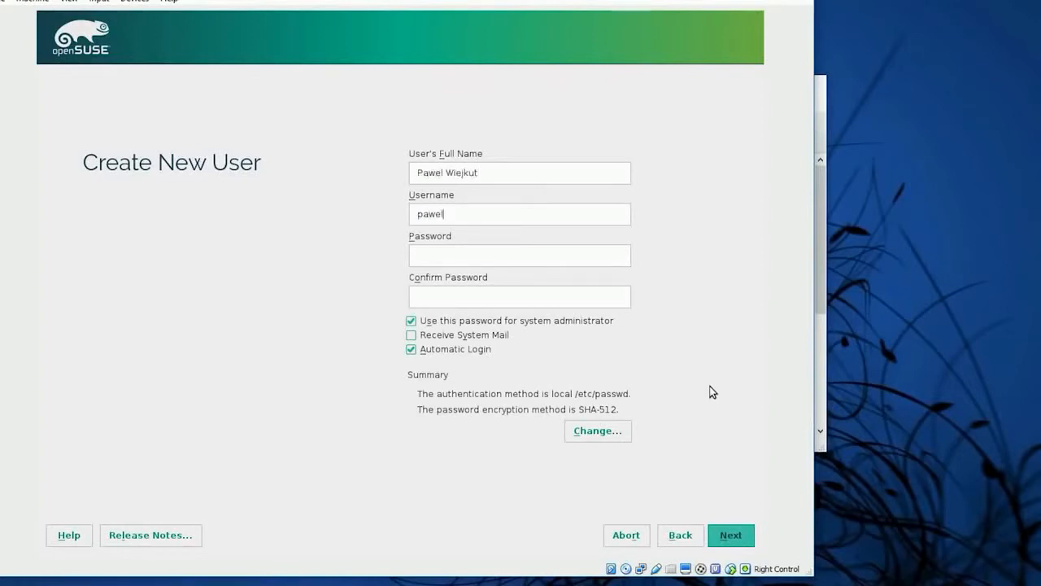
{"action": "type", "text": "lwiejkut********"}
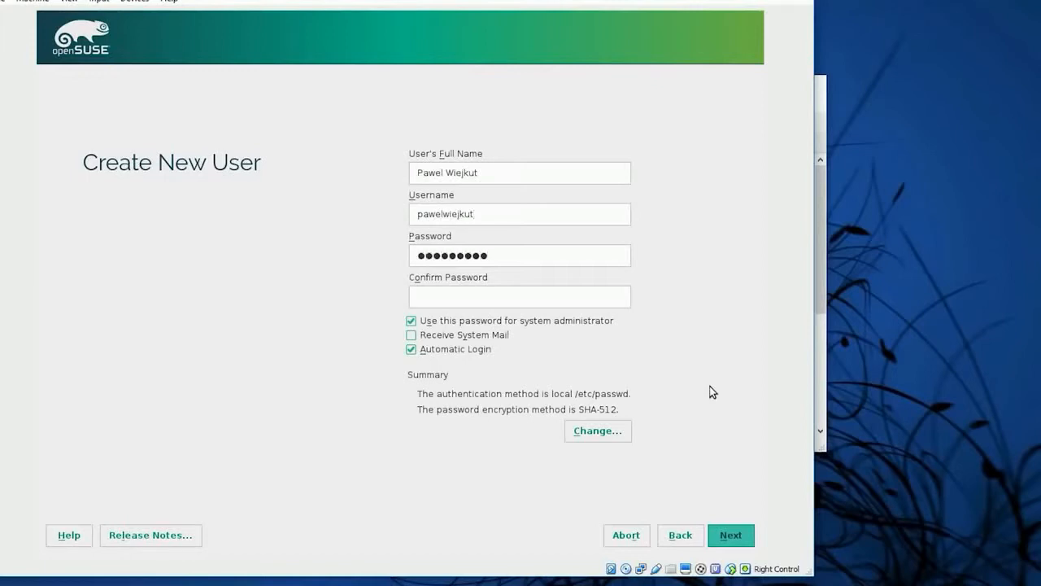
{"action": "key", "text": "Tab"}
{"action": "type", "text": "*********"}
{"action": "left_click", "coordinate": [731, 535]}
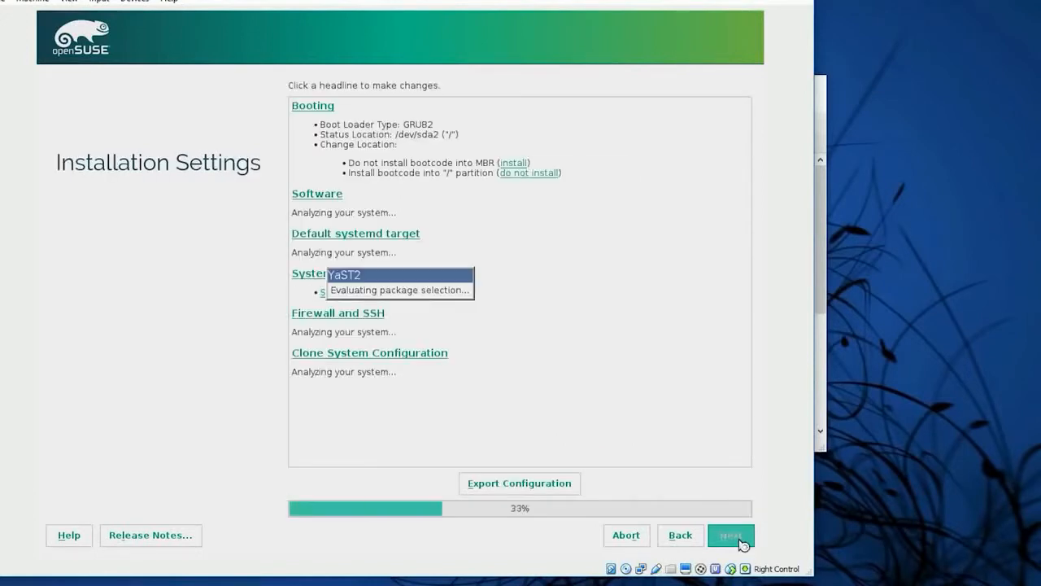
Disable the firewall and enable the SSH service in the installation settings
{"action": "scroll", "coordinate": [711, 328], "scroll_direction": "down", "scroll_amount": 3}
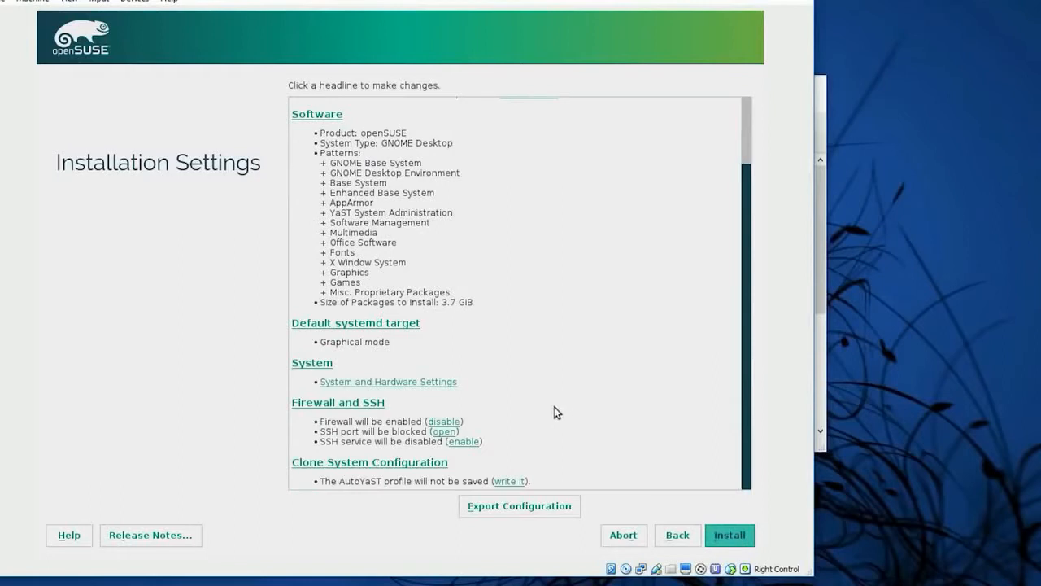
{"action": "left_click", "coordinate": [444, 422]}
{"action": "scroll", "coordinate": [491, 415], "scroll_direction": "down", "scroll_amount": 3}
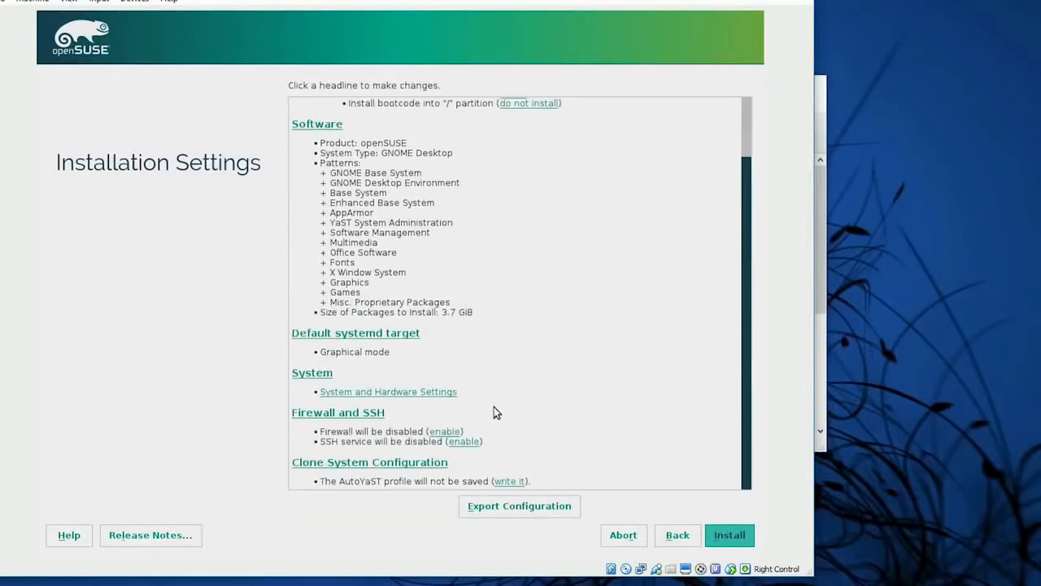
{"action": "left_click", "coordinate": [463, 443]}
{"action": "scroll", "coordinate": [579, 407], "scroll_direction": "down", "scroll_amount": 2}
{"action": "scroll", "coordinate": [566, 401], "scroll_direction": "down", "scroll_amount": 2}
Start the openSUSE installation and confirm it
{"action": "left_click", "coordinate": [728, 536]}
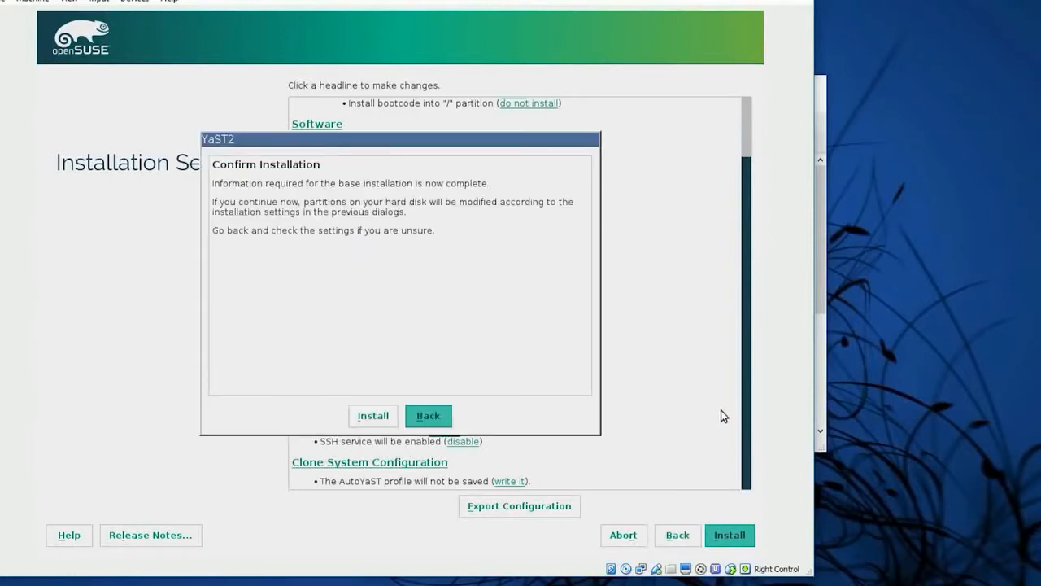
{"action": "left_click", "coordinate": [358, 418]}
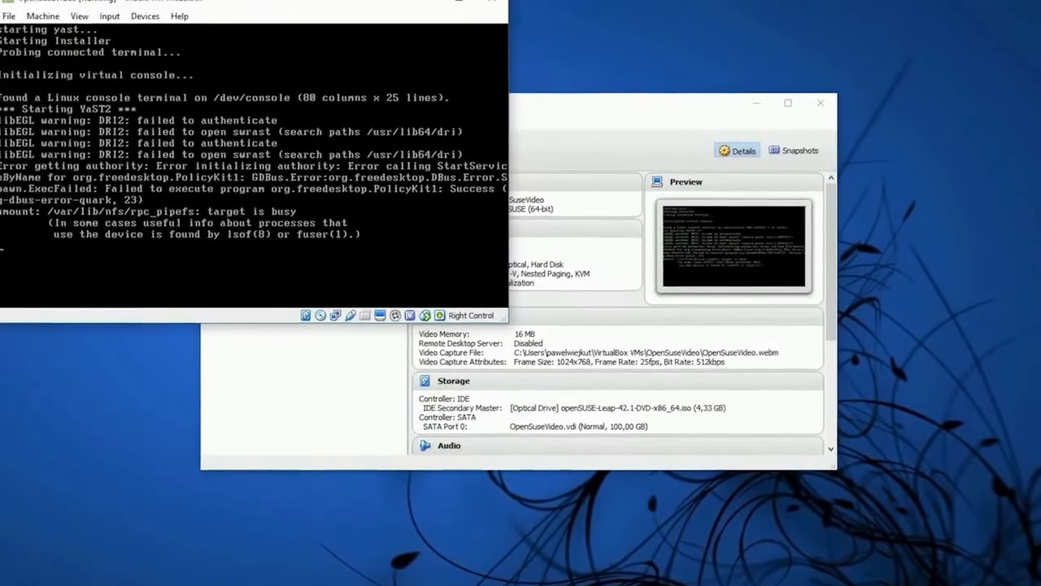
{"action": "left_click", "coordinate": [109, 17]}
{"action": "left_click", "coordinate": [79, 16]}
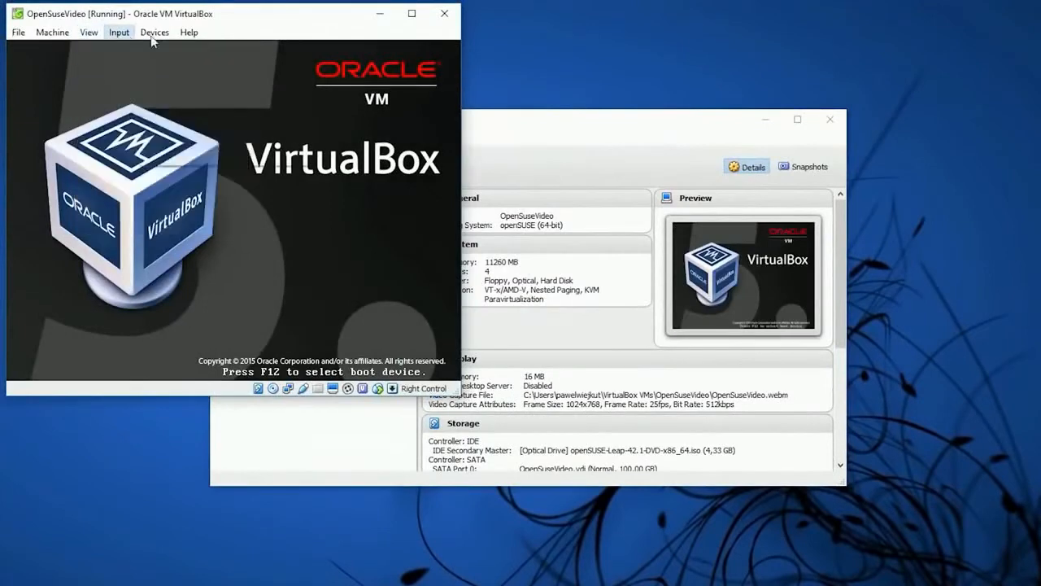
Replace the openSUSE installation image in the virtual optical drive with Host Drive 'F:'
{"action": "left_click", "coordinate": [155, 33]}
{"action": "mouse_move", "coordinate": [185, 49]}
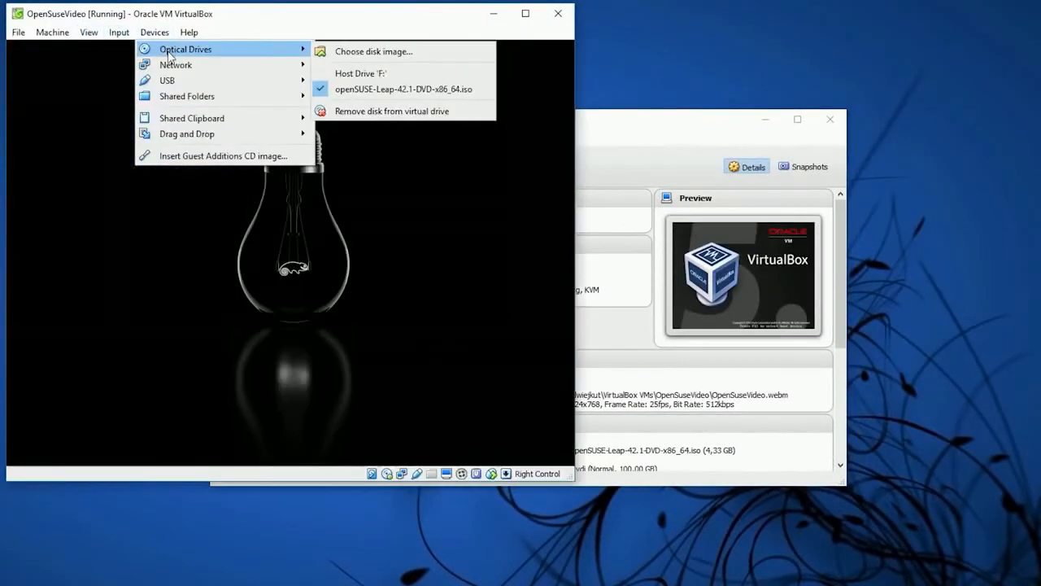
{"action": "left_click", "coordinate": [361, 75]}
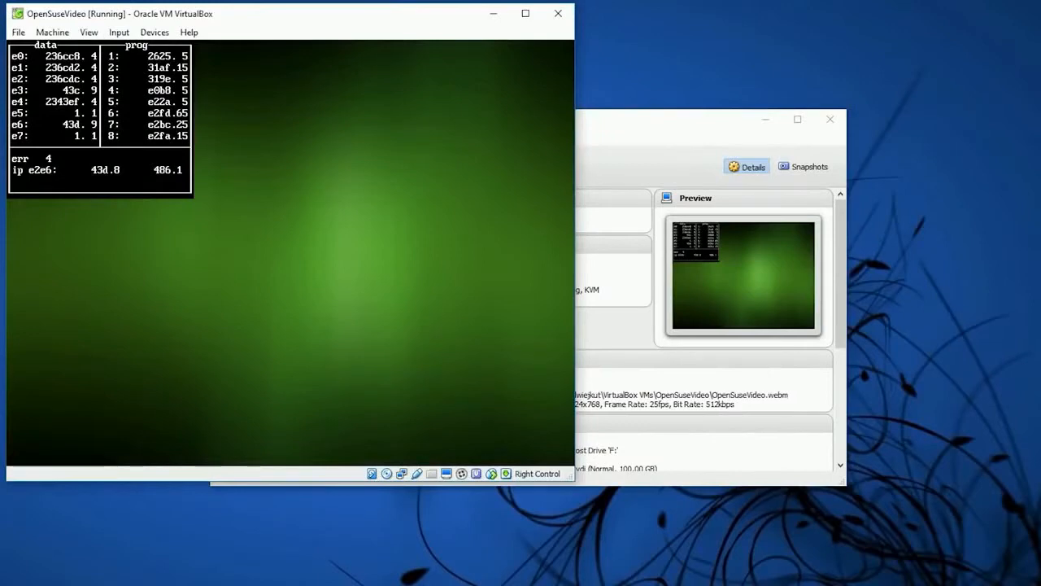
Reset the virtual machine and boot openSUSE Leap 42.1 from its hard disk
{"action": "left_click", "coordinate": [18, 33]}
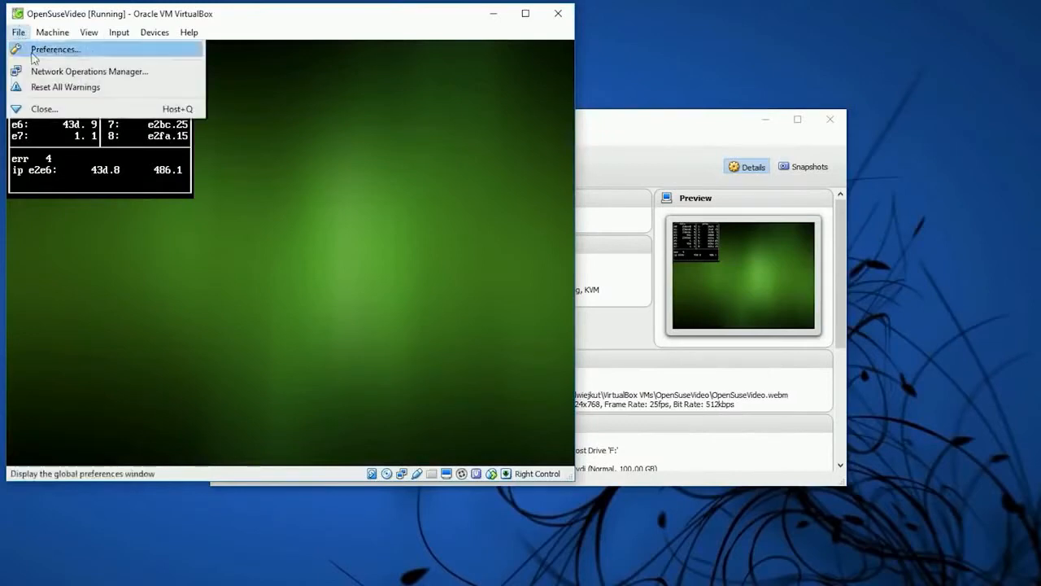
{"action": "mouse_move", "coordinate": [52, 32]}
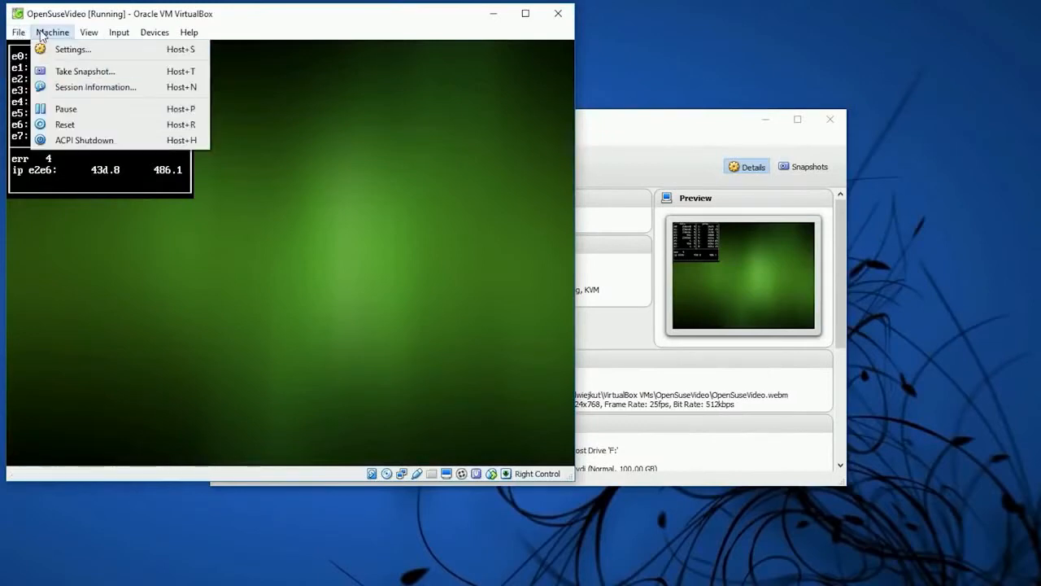
{"action": "left_click", "coordinate": [99, 124]}
{"action": "left_click", "coordinate": [263, 297]}
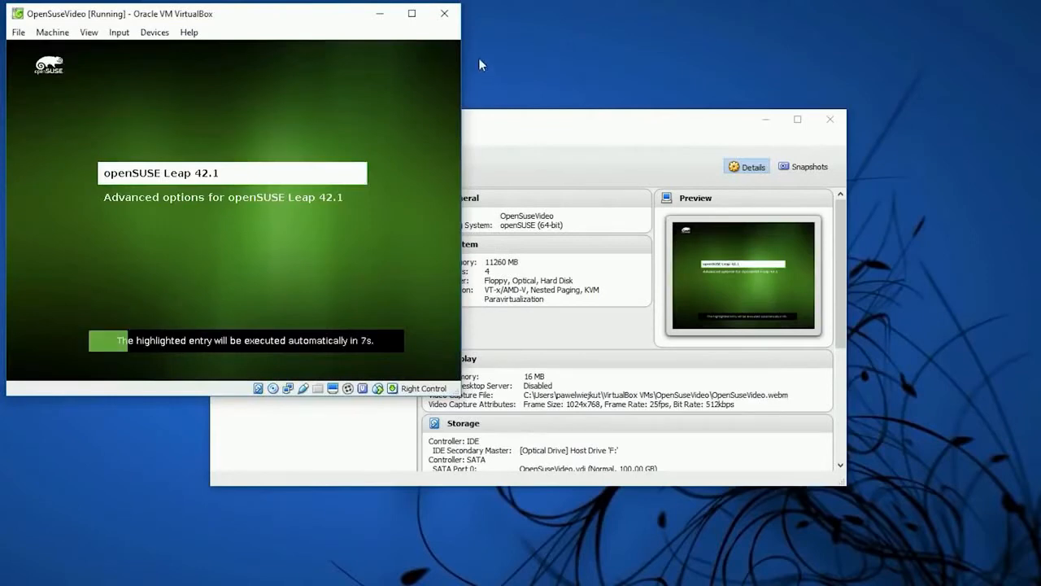
{"action": "key", "text": "Return"}
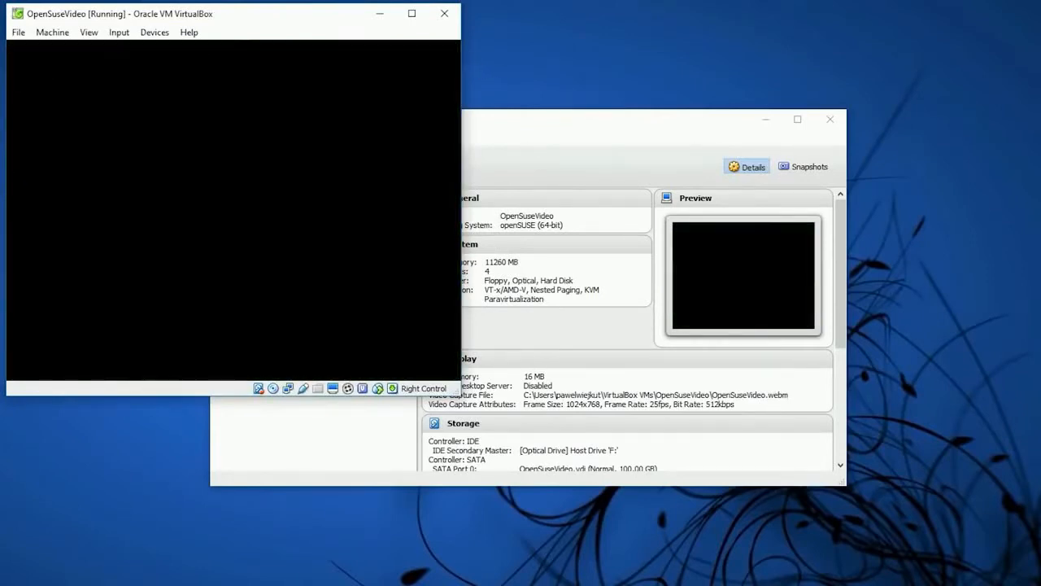
Enable the shared clipboard between the host and the virtual machine
{"action": "key", "text": "Control_R"}
{"action": "left_click", "coordinate": [122, 34]}
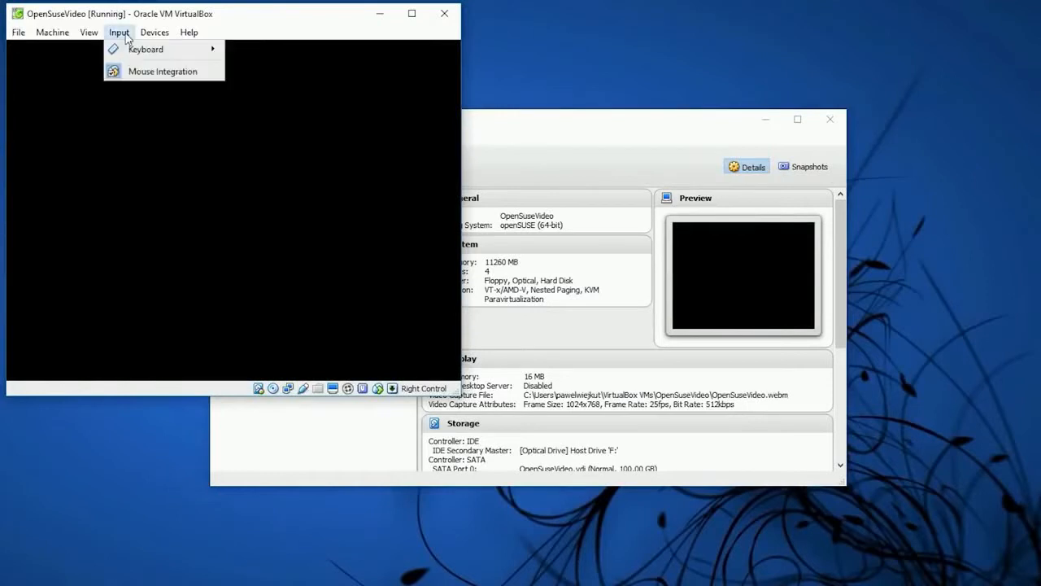
{"action": "mouse_move", "coordinate": [154, 34]}
{"action": "mouse_move", "coordinate": [166, 64]}
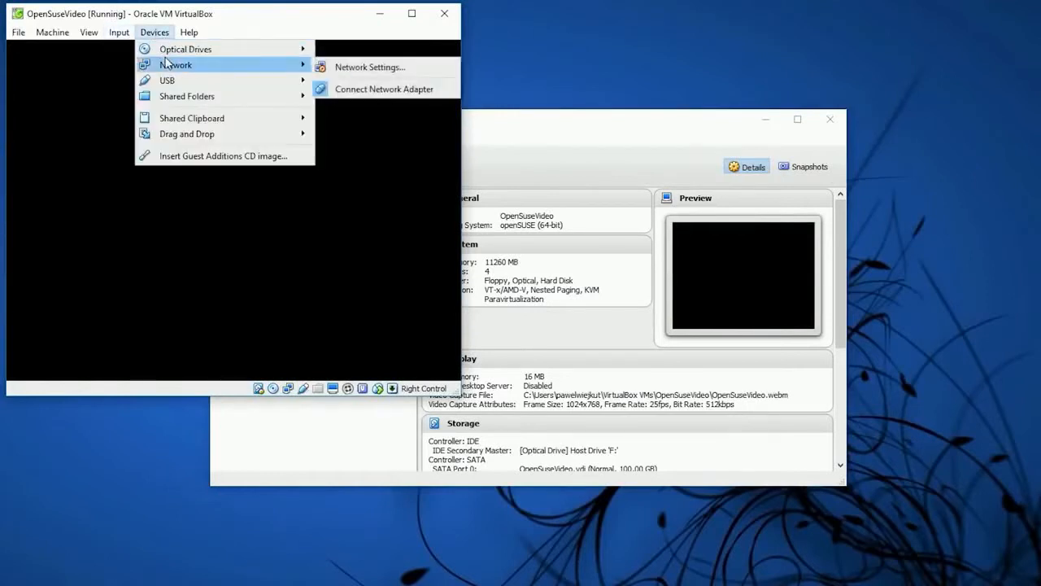
{"action": "mouse_move", "coordinate": [218, 120]}
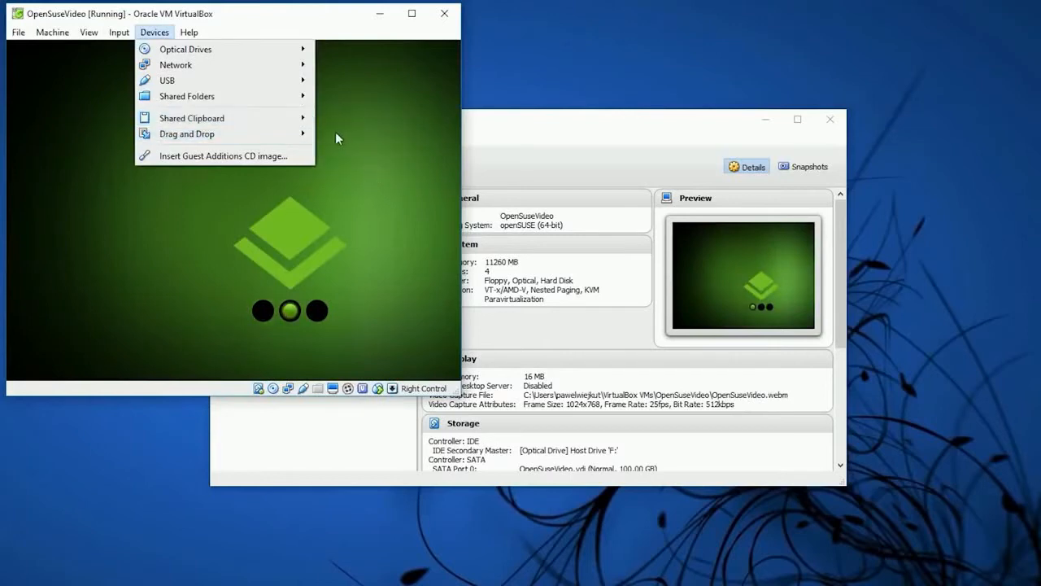
{"action": "mouse_move", "coordinate": [269, 118]}
{"action": "left_click", "coordinate": [358, 168]}
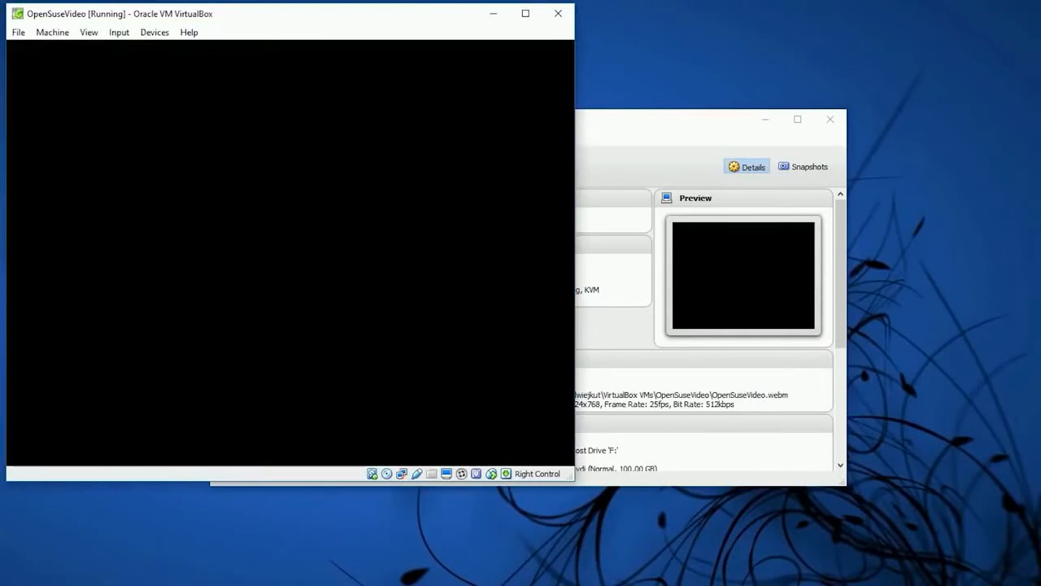
Enlarge the virtual machine window and open GNOME Terminal on the openSUSE desktop
{"action": "left_click_drag", "start_coordinate": [573, 483], "coordinate": [822, 585]}
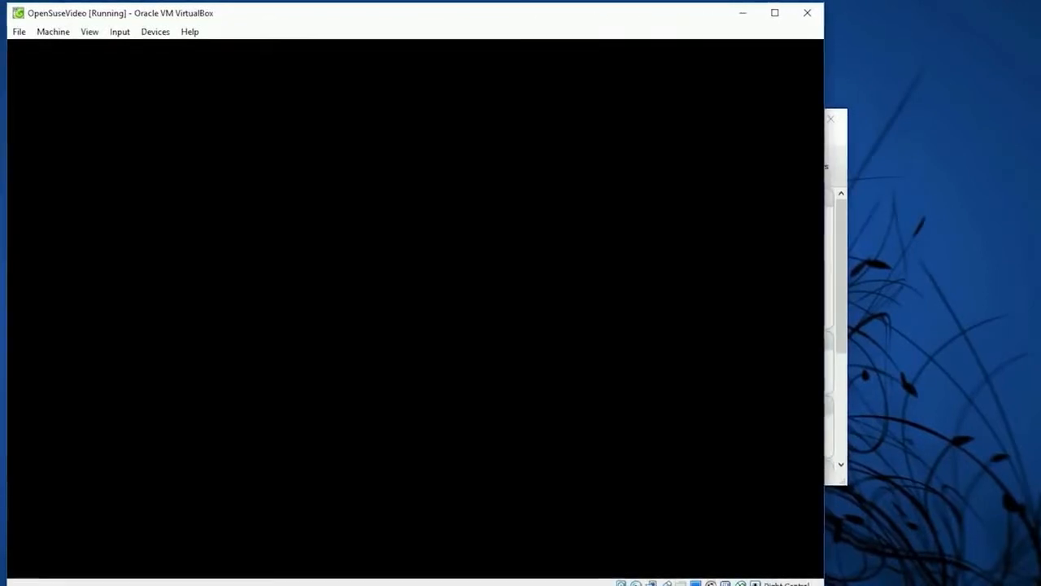
{"action": "left_click_drag", "start_coordinate": [442, 18], "coordinate": [432, 34]}
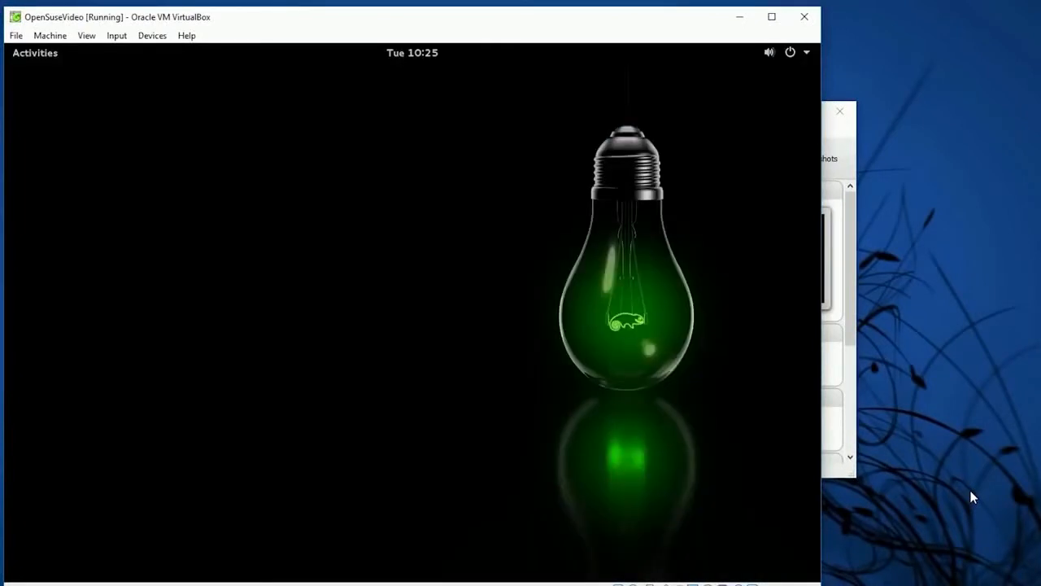
{"action": "left_click", "coordinate": [23, 52]}
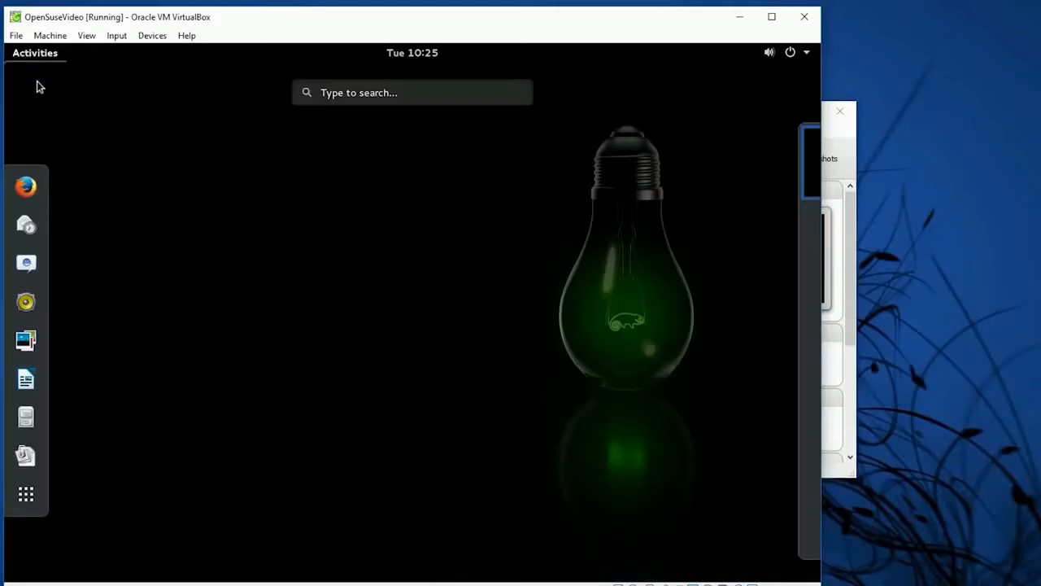
{"action": "left_click", "coordinate": [384, 97]}
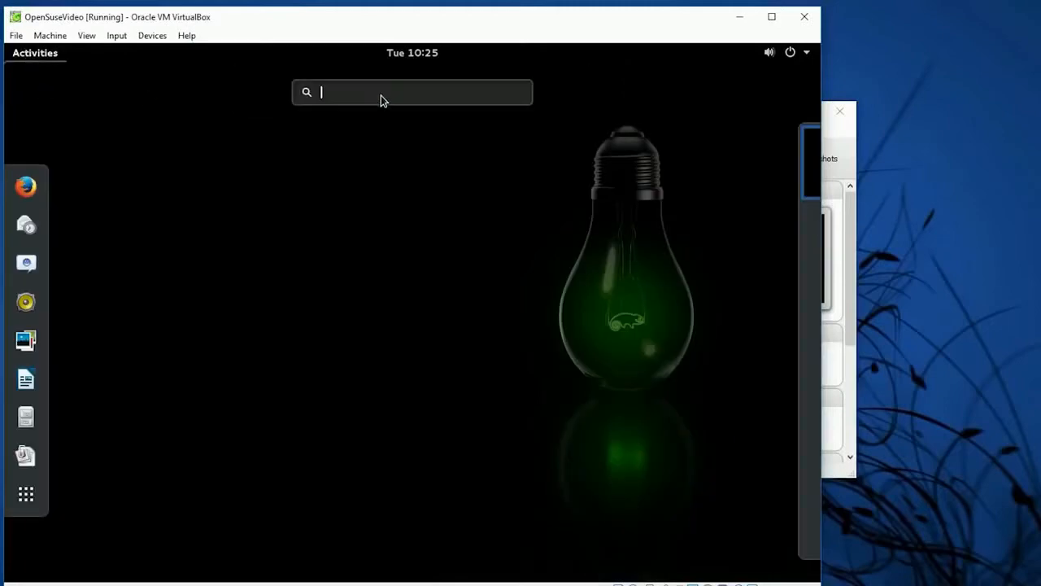
{"action": "type", "text": "ter"}
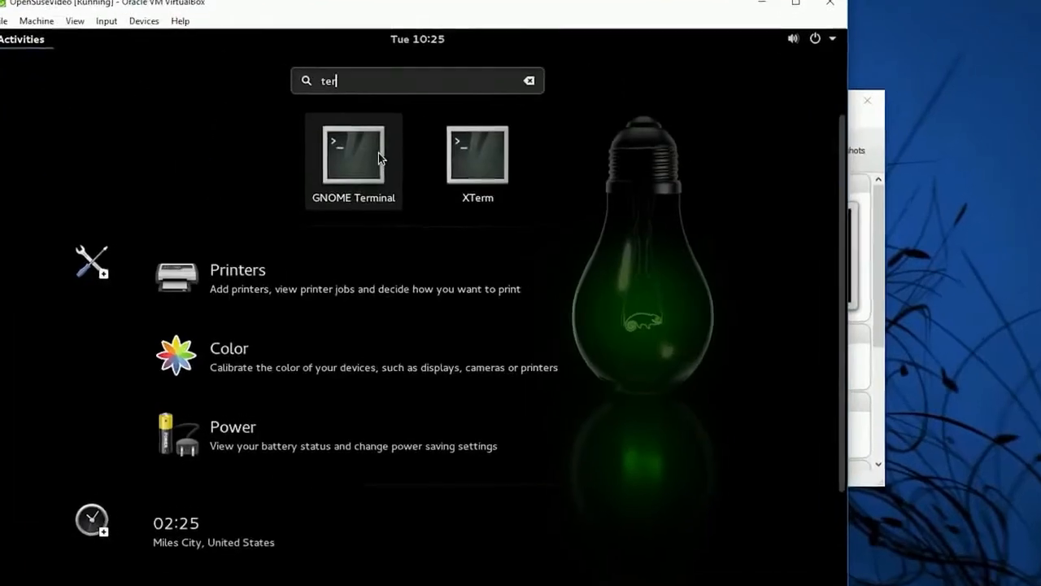
{"action": "left_click", "coordinate": [378, 157]}
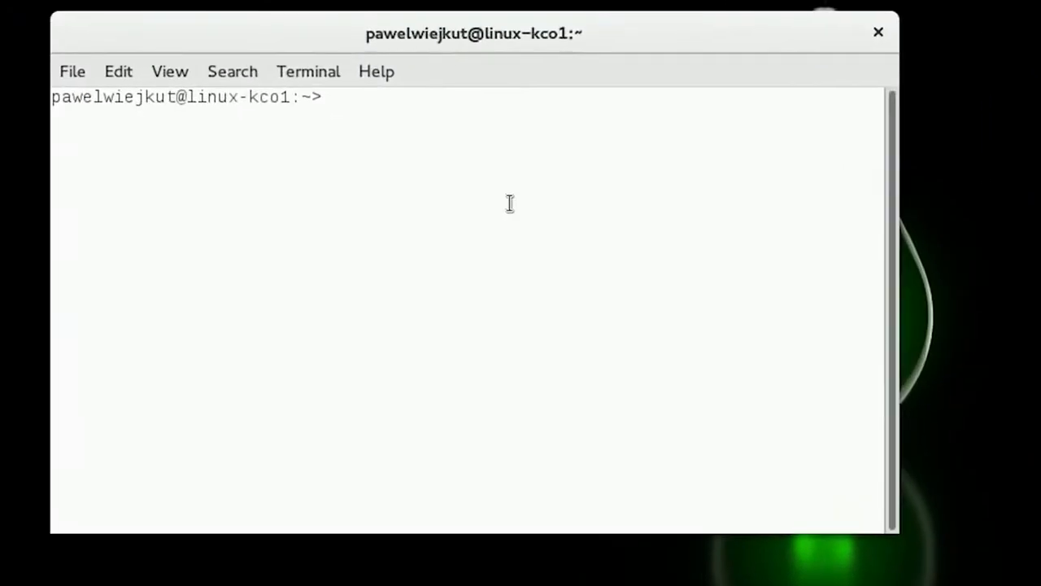
Install the nano and uuidd packages with "sudo zypper in nano uuidd", entering the root password and accepting the installation
{"action": "type", "text": "sudo zy"}
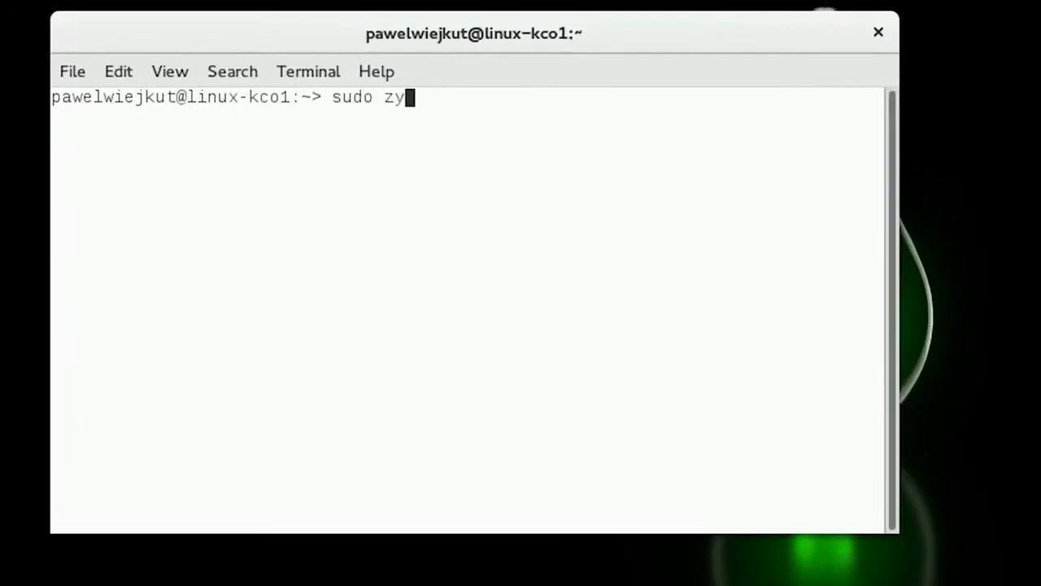
{"action": "type", "text": "pper in"}
{"action": "type", "text": "nano "}
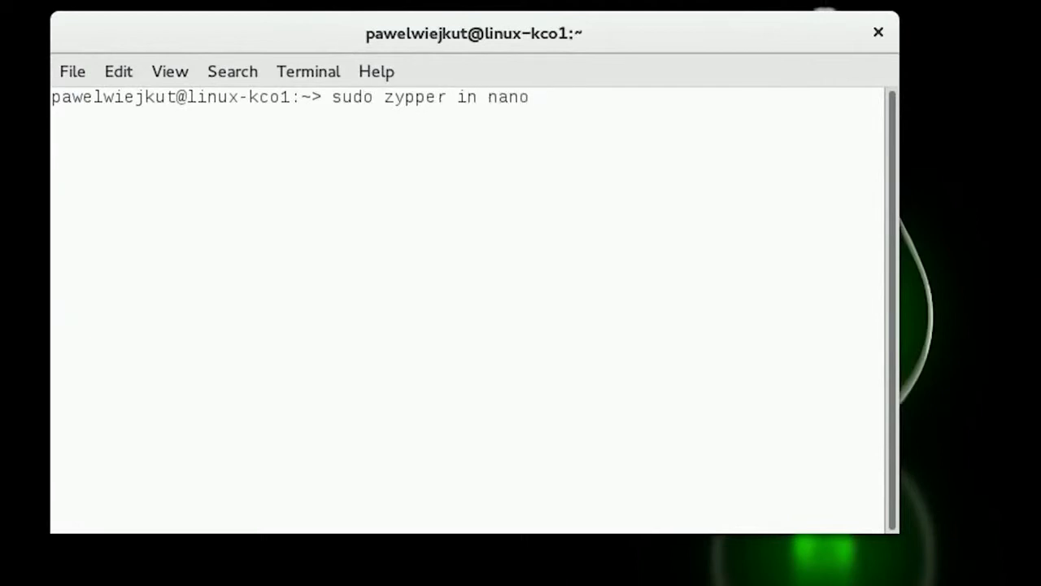
{"action": "type", "text": "uuidd"}
{"action": "key", "text": "Return"}
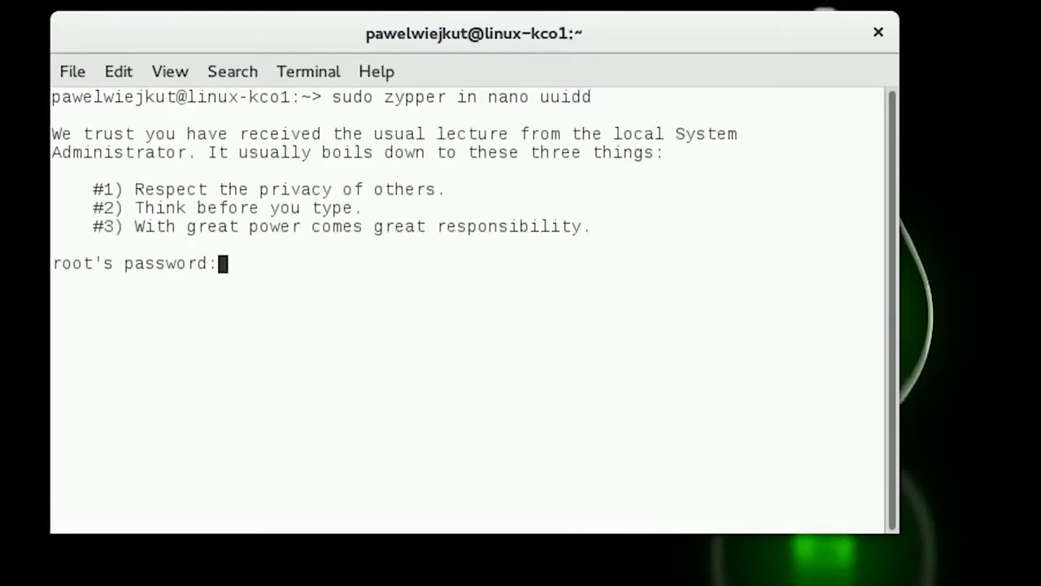
{"action": "key", "text": "Return"}
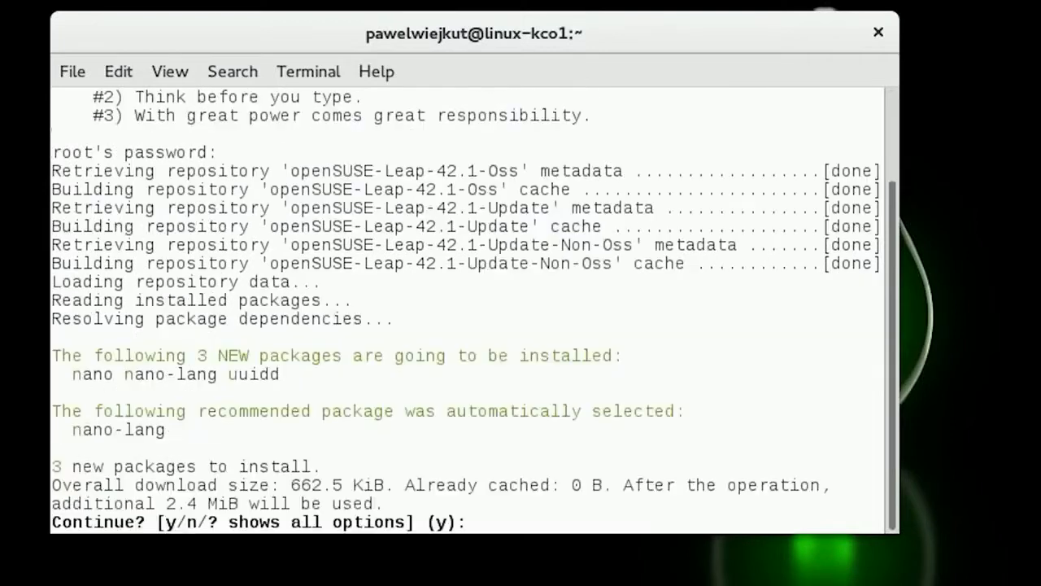
{"action": "type", "text": "y"}
{"action": "key", "text": "Return"}
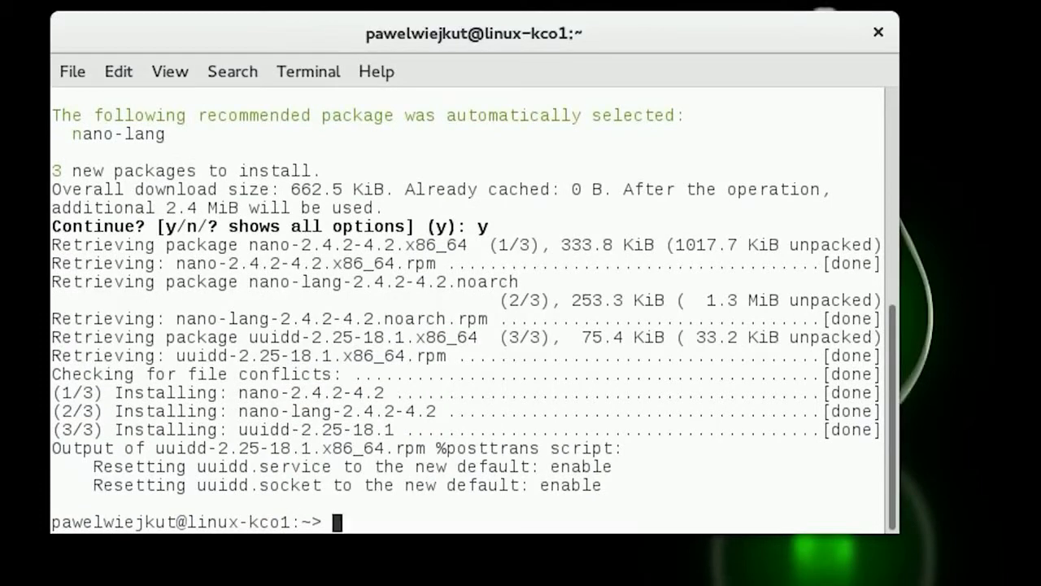
Open /etc/hostname in nano with root privileges
{"action": "type", "text": "sudo nan"}
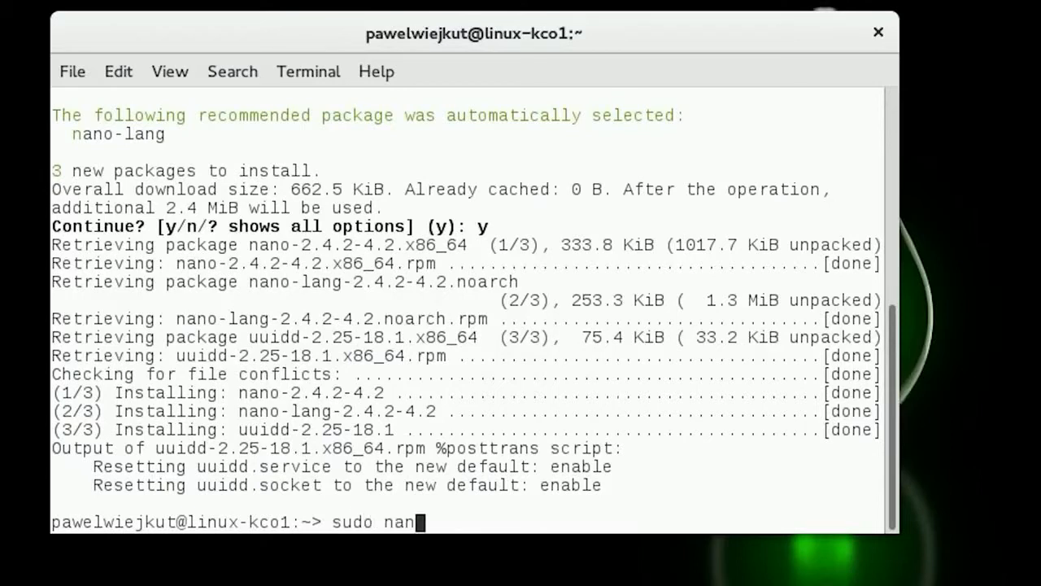
{"action": "type", "text": "o /etc"}
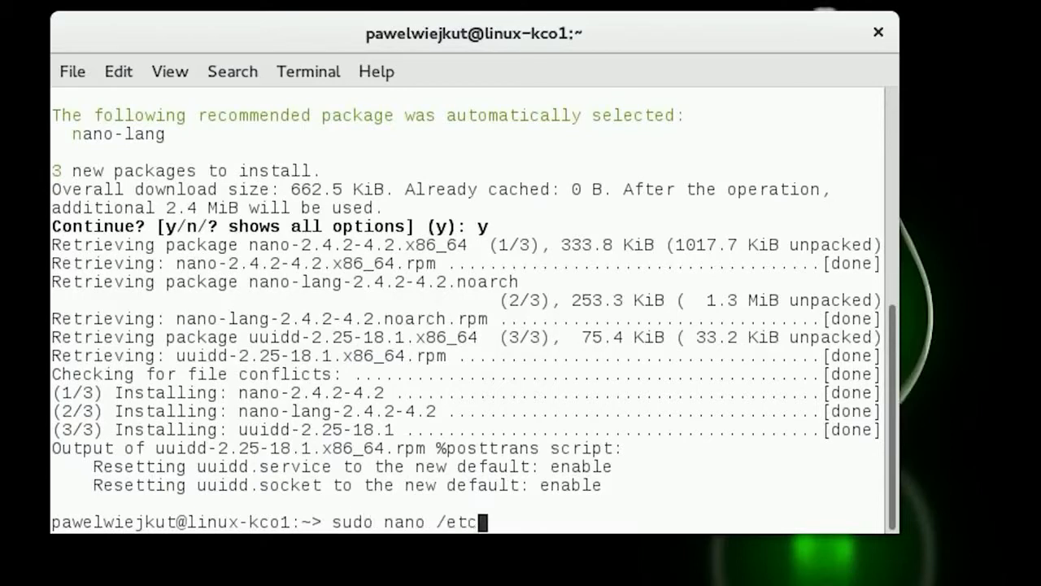
{"action": "type", "text": "/host"}
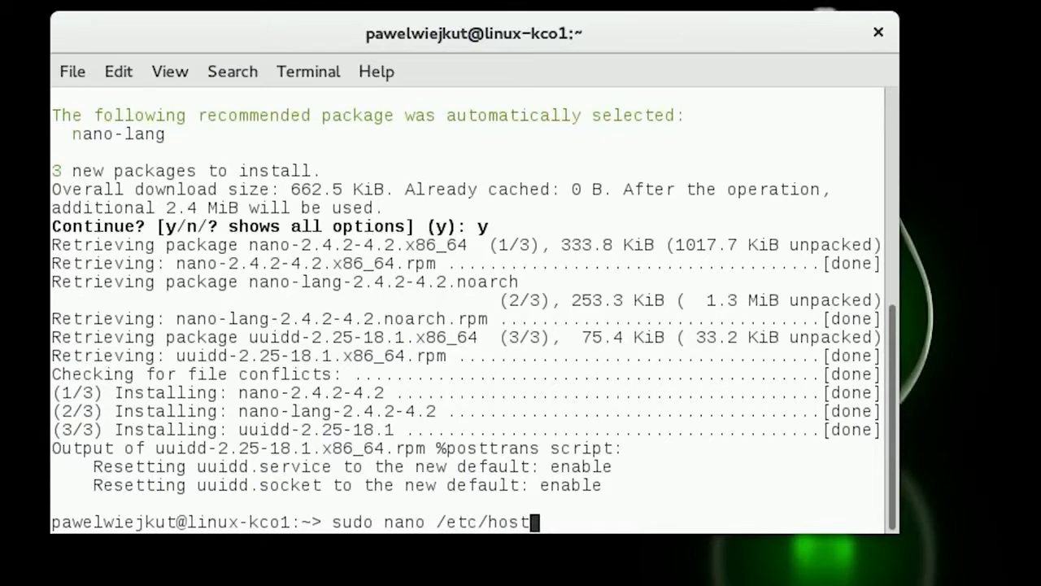
{"action": "key", "text": "Tab"}
{"action": "key", "text": "Tab"}
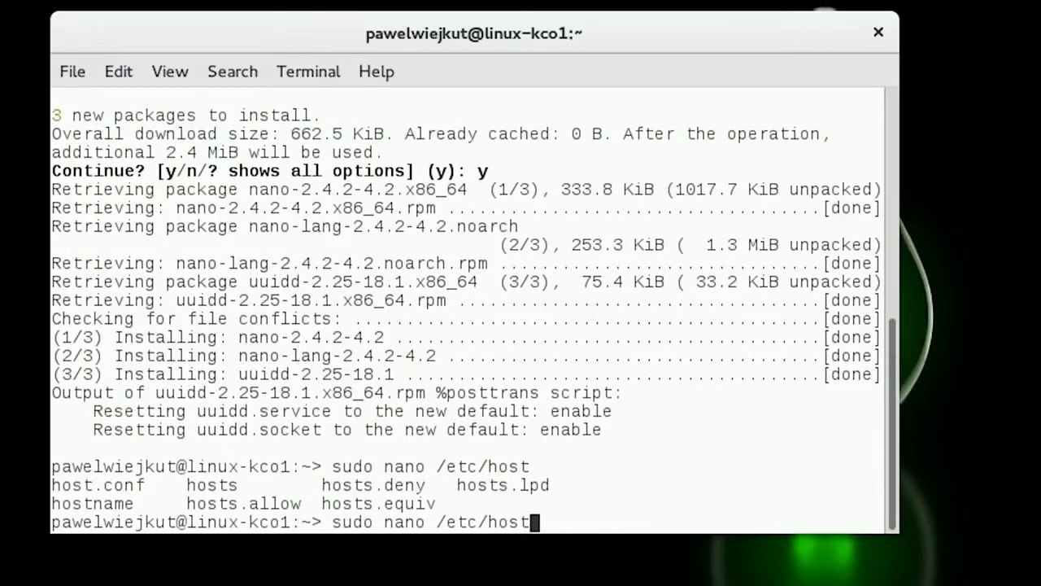
{"action": "type", "text": "name"}
{"action": "key", "text": "Return"}
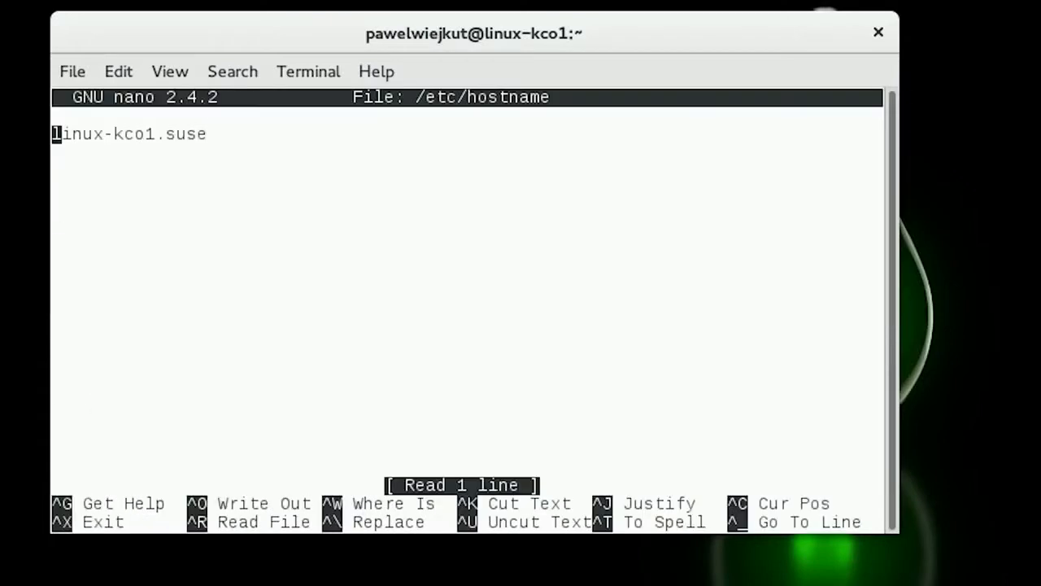
Replace the hostname with vhcalnplci copied from helper.txt on the host, and save and close the file
{"action": "key", "text": "Delete"}
{"action": "key", "text": "Delete"}
{"action": "key", "text": "Delete"}
{"action": "key", "text": "Delete"}
{"action": "key", "text": "Delete"}
{"action": "key", "text": "Delete"}
{"action": "key", "text": "Delete"}
{"action": "key", "text": "Delete"}
{"action": "key", "text": "Delete"}
{"action": "key", "text": "Delete"}
{"action": "key", "text": "Delete"}
{"action": "key", "text": "Delete"}
{"action": "key", "text": "Delete"}
{"action": "key", "text": "Delete"}
{"action": "key", "text": "Delete"}
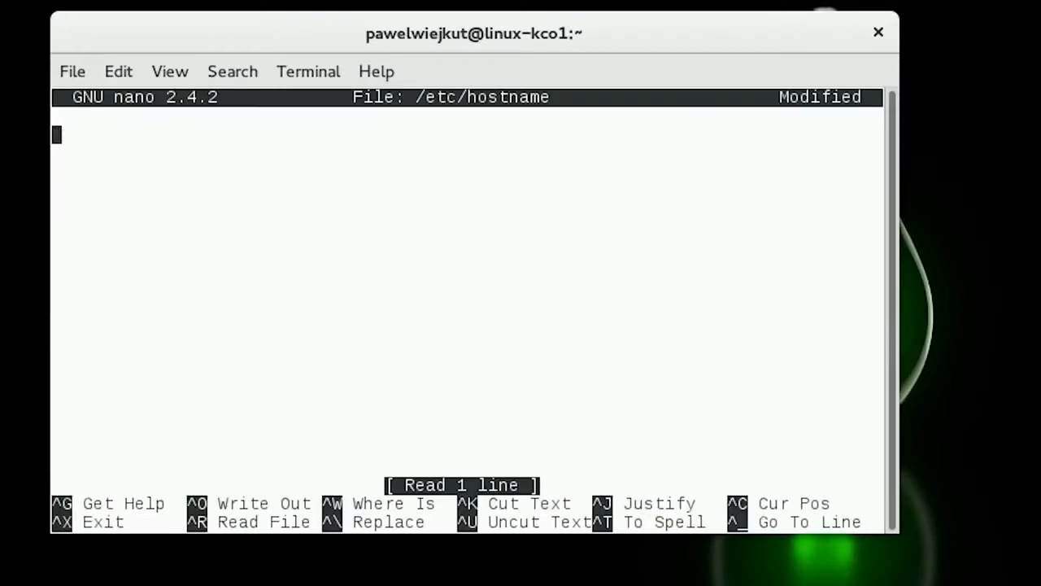
{"action": "key", "text": "alt+Tab"}
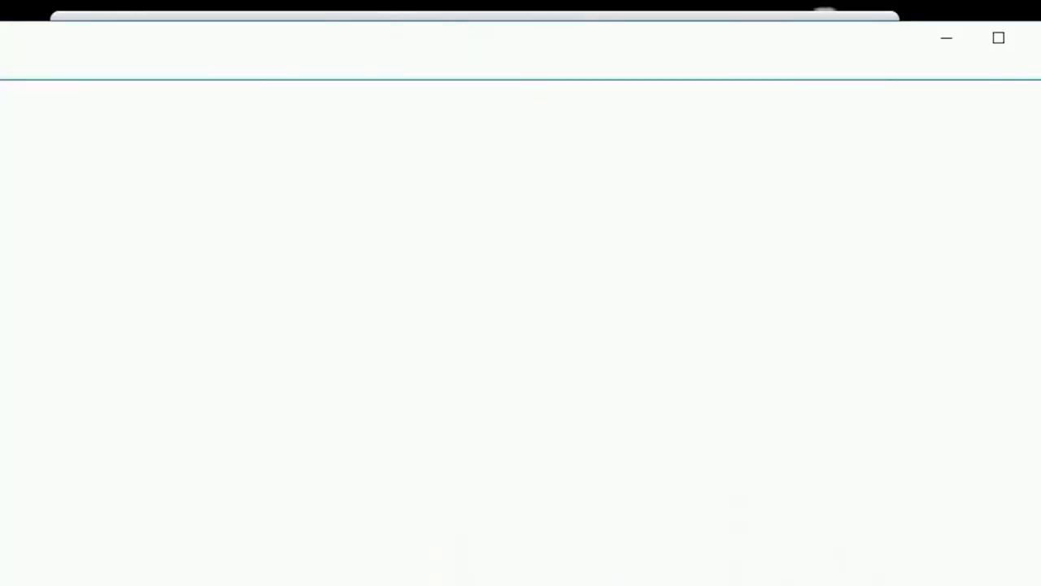
{"action": "right_click", "coordinate": [3, 178]}
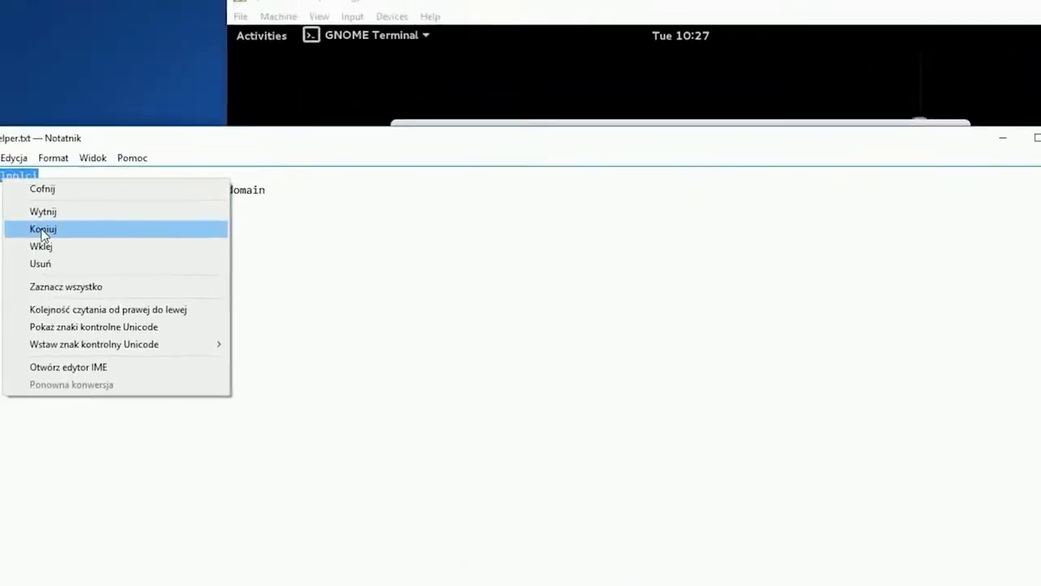
{"action": "left_click", "coordinate": [42, 232]}
{"action": "left_click", "coordinate": [444, 16]}
{"action": "right_click", "coordinate": [537, 236]}
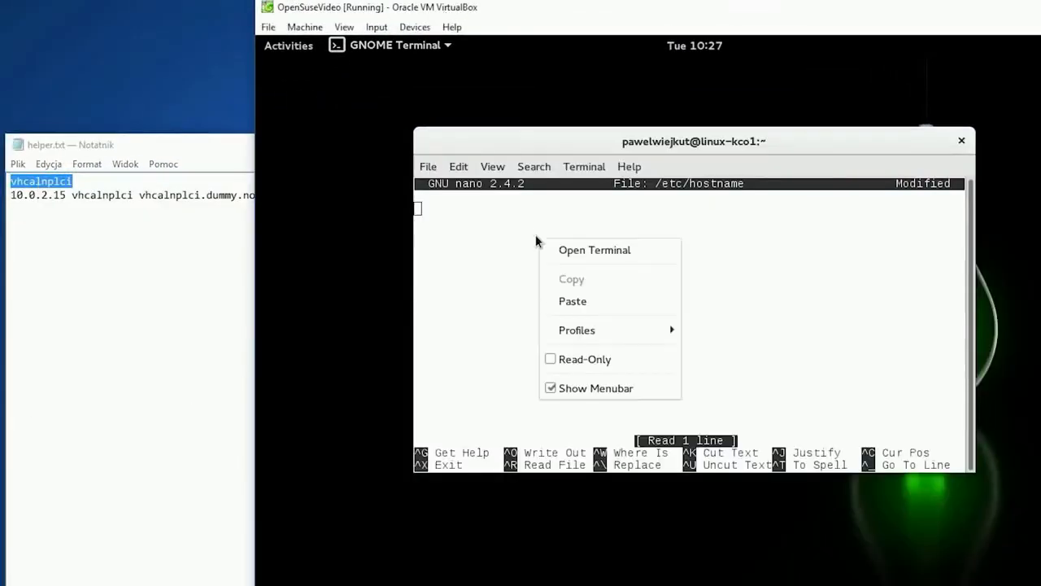
{"action": "left_click", "coordinate": [545, 298]}
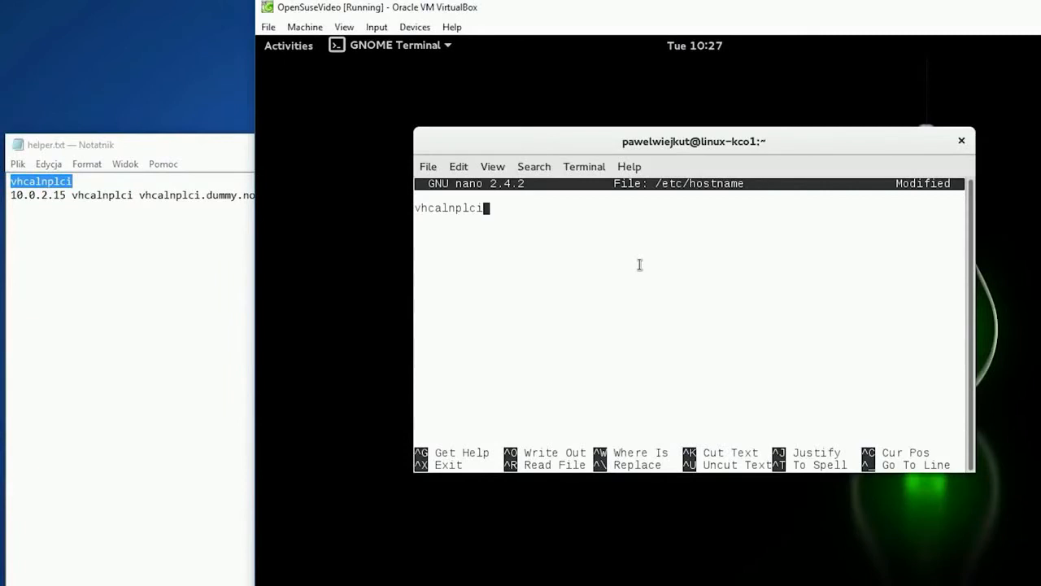
{"action": "key", "text": "ctrl+x"}
{"action": "key", "text": "y"}
{"action": "key", "text": "Return"}
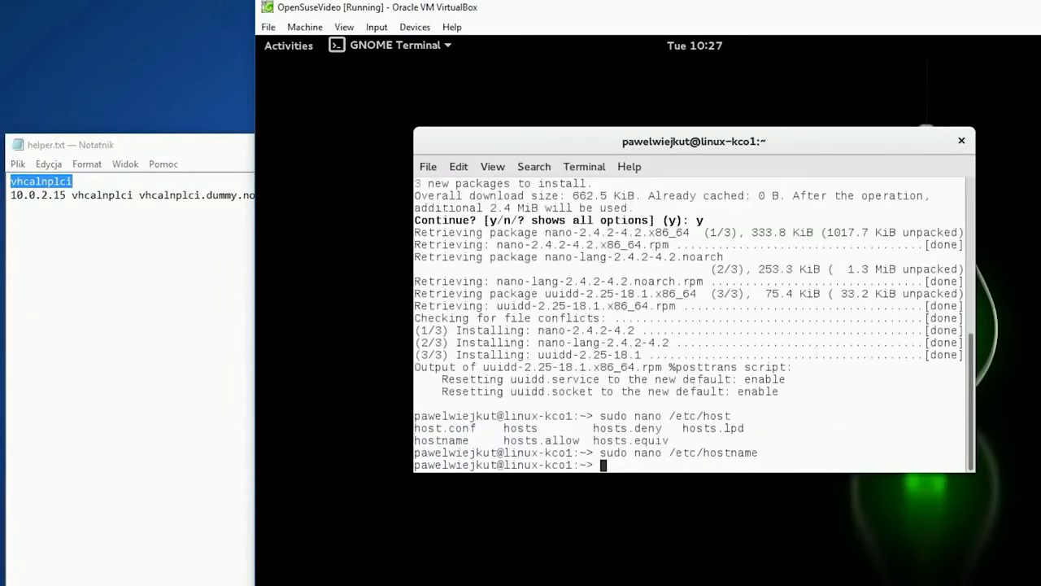
Open /etc/hosts in nano with root privileges
{"action": "key", "text": "Up"}
{"action": "key", "text": "BackSpace"}
{"action": "key", "text": "BackSpace"}
{"action": "key", "text": "BackSpace"}
{"action": "key", "text": "BackSpace"}
{"action": "key", "text": "Tab"}
{"action": "key", "text": "Tab"}
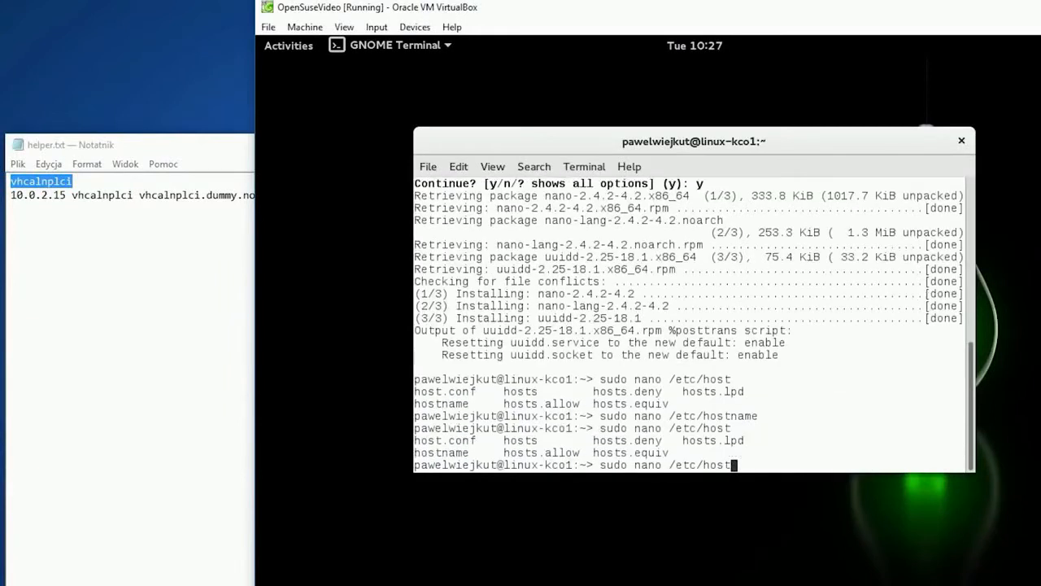
{"action": "type", "text": "s"}
{"action": "key", "text": "Return"}
Append the line "10.0.2.15 vhcalnplci vhcalnplci.dummy.nodomain", copied from helper.txt on the host, to the end of /etc/hosts
{"action": "key", "text": "Down"}
{"action": "key", "text": "Down"}
{"action": "key", "text": "Down"}
{"action": "key", "text": "Down"}
{"action": "key", "text": "Down"}
{"action": "key", "text": "Down"}
{"action": "key", "text": "Down"}
{"action": "key", "text": "Down"}
{"action": "key", "text": "Down"}
{"action": "key", "text": "Down"}
{"action": "key", "text": "Down"}
{"action": "key", "text": "Down"}
{"action": "key", "text": "Down"}
{"action": "key", "text": "Down"}
{"action": "key", "text": "Down"}
{"action": "key", "text": "Down"}
{"action": "key", "text": "Down"}
{"action": "key", "text": "Down"}
{"action": "key", "text": "Down"}
{"action": "key", "text": "Down"}
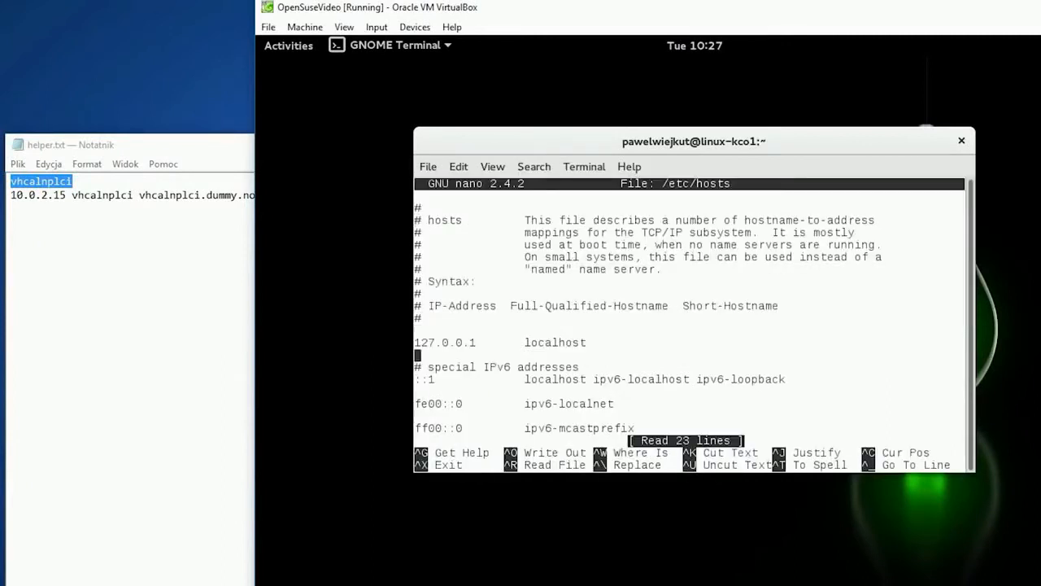
{"action": "double_click", "coordinate": [124, 195]}
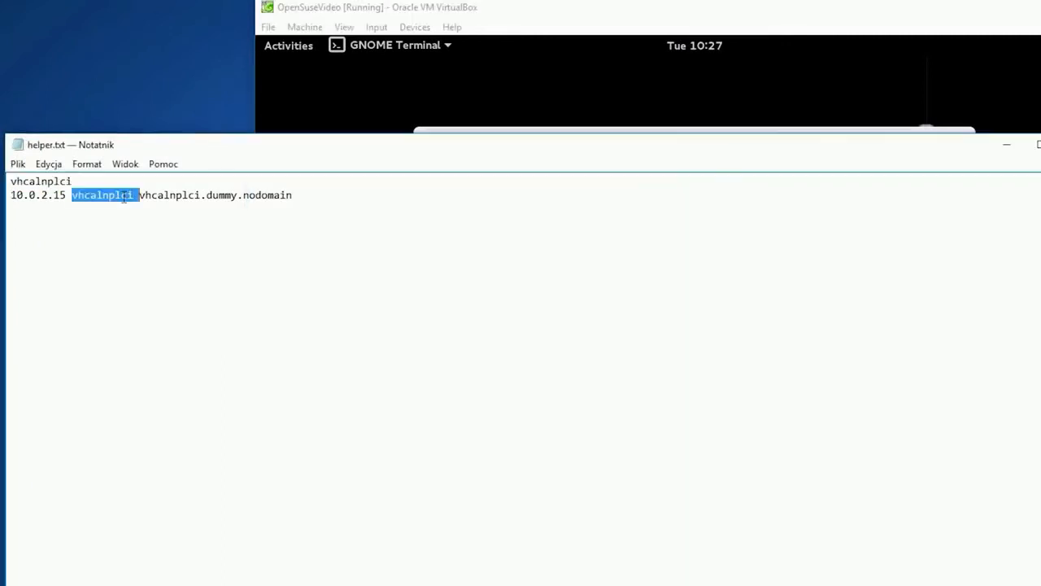
{"action": "left_click", "coordinate": [123, 195]}
{"action": "left_click_drag", "start_coordinate": [299, 200], "coordinate": [9, 213]}
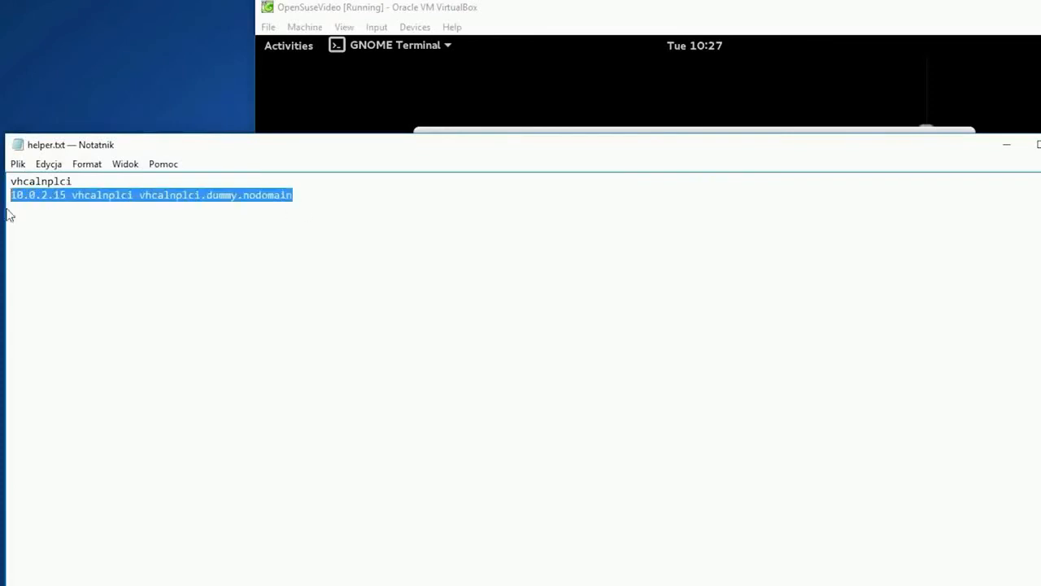
{"action": "right_click", "coordinate": [35, 204]}
{"action": "left_click", "coordinate": [85, 250]}
{"action": "left_click", "coordinate": [451, 82]}
{"action": "right_click", "coordinate": [533, 349]}
{"action": "left_click", "coordinate": [591, 411]}
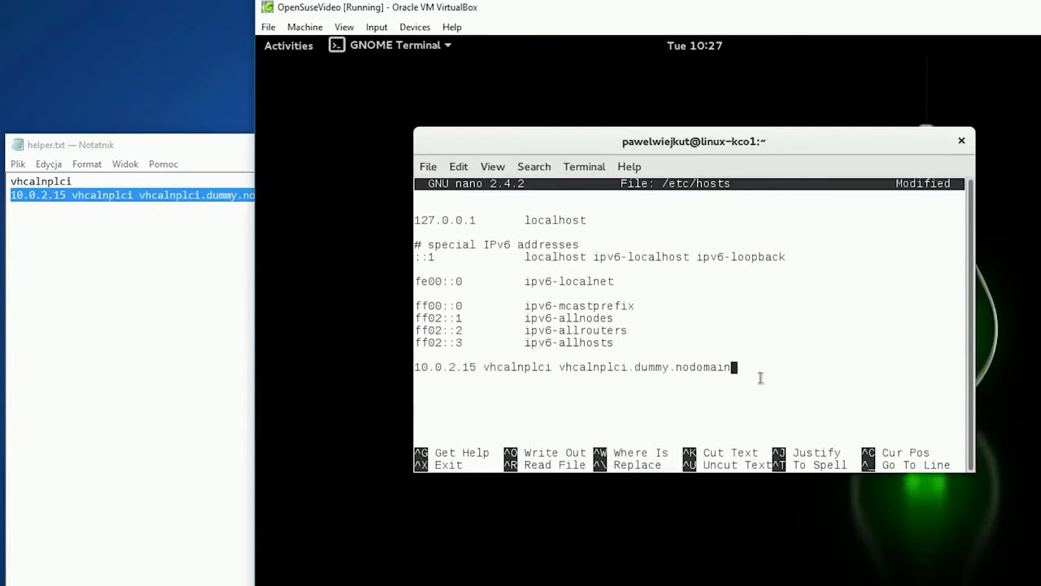
Save the modified /etc/hosts under the same name and exit nano
{"action": "key", "text": "ctrl+x"}
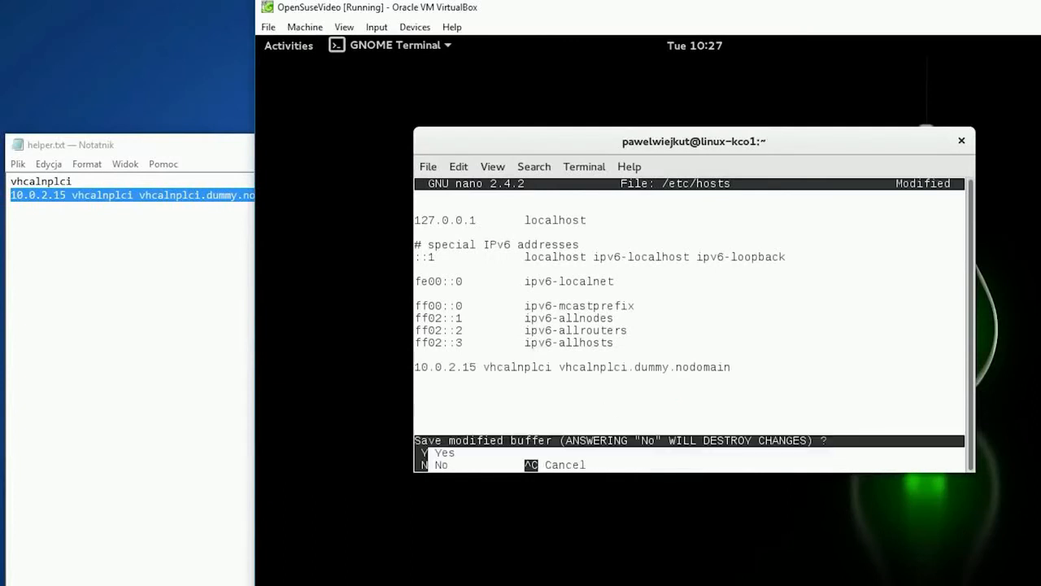
{"action": "key", "text": "y"}
{"action": "key", "text": "Return"}
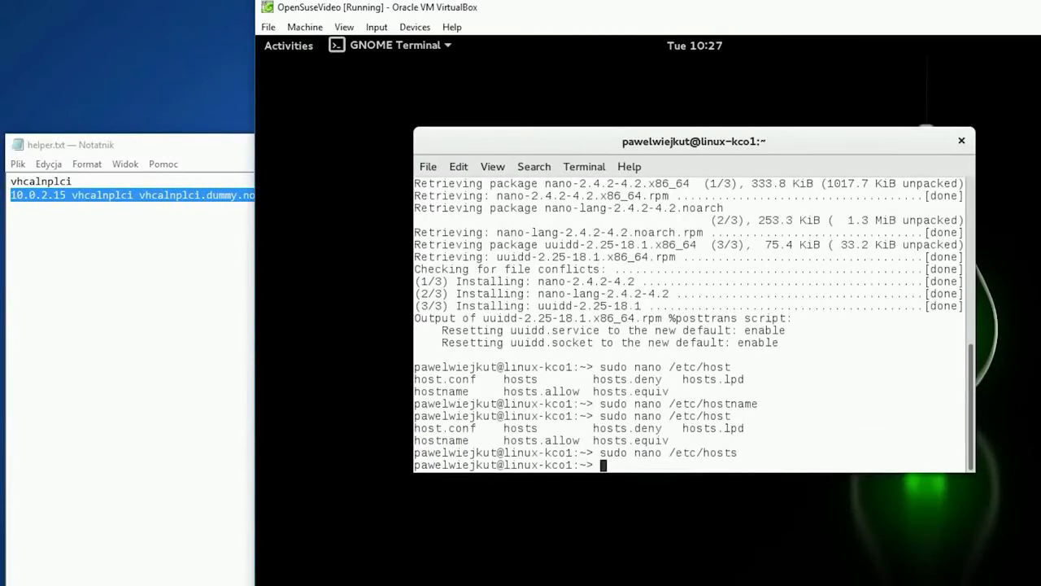
Start adding a shared folder to the virtual machine, choosing the host folder D:\Biblioteki\Pobrane\sap as its path
{"action": "left_click", "coordinate": [423, 34]}
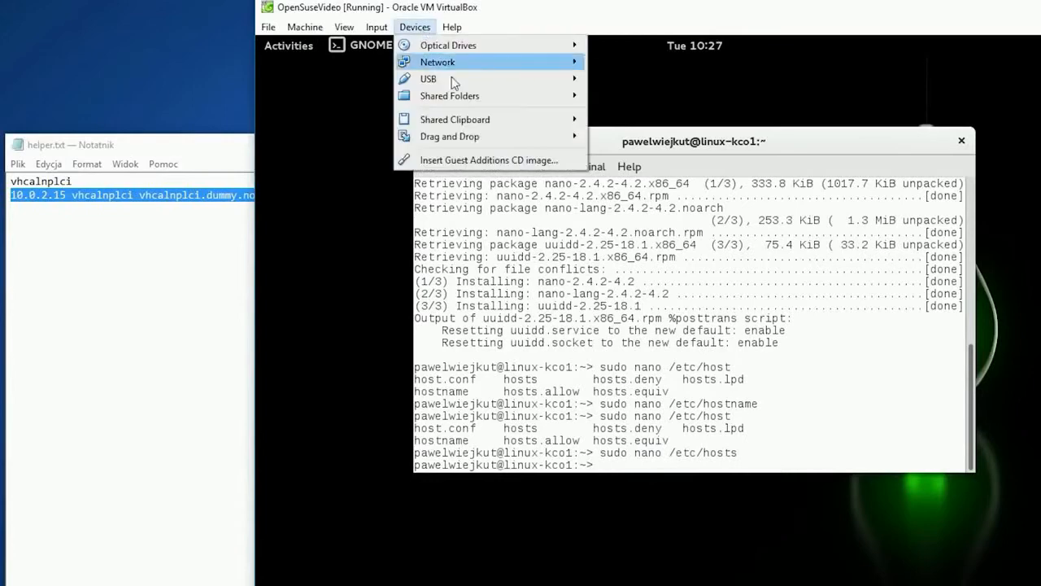
{"action": "mouse_move", "coordinate": [459, 98]}
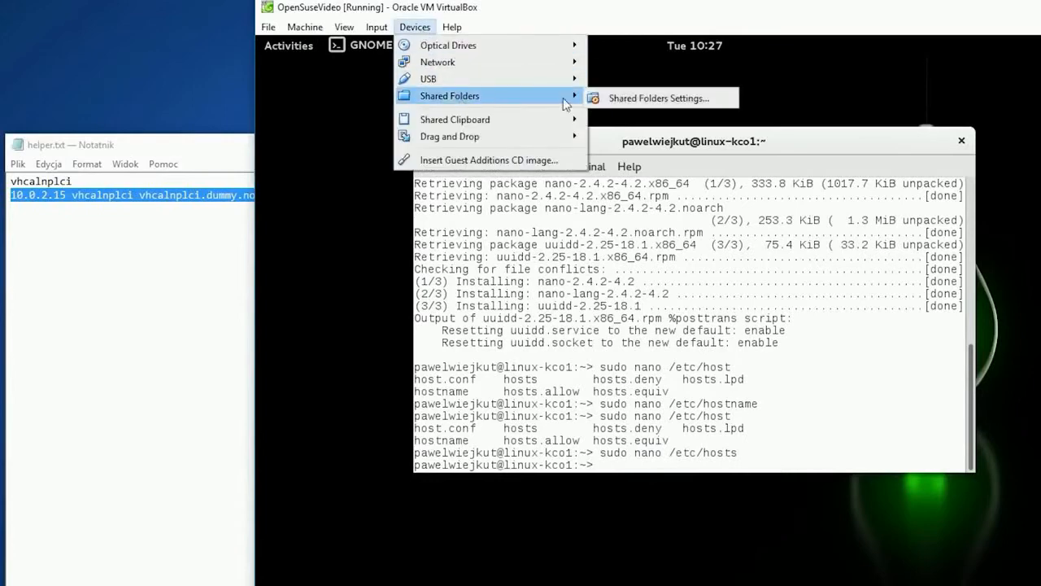
{"action": "left_click", "coordinate": [609, 98]}
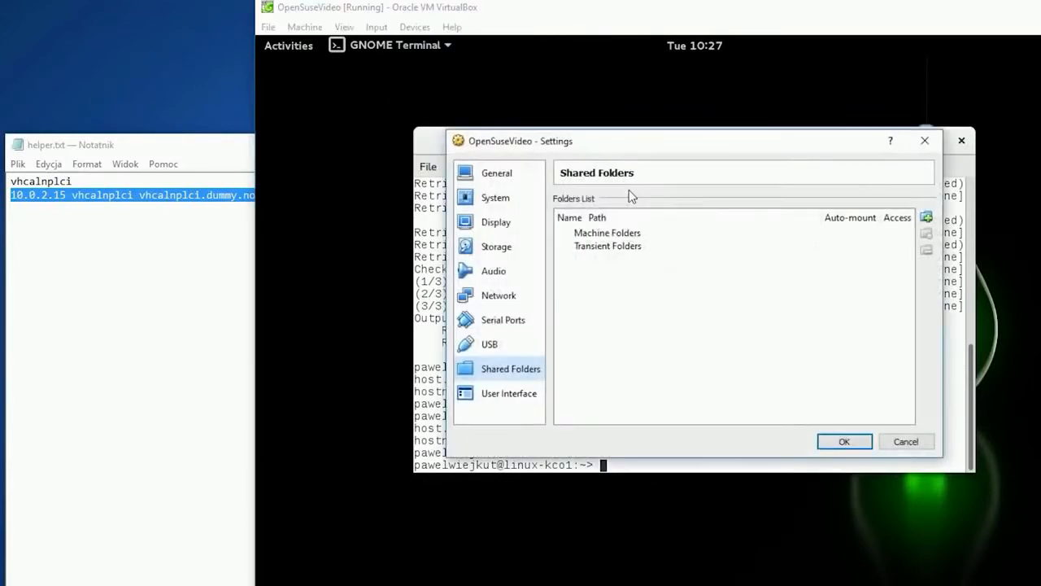
{"action": "left_click", "coordinate": [926, 217]}
{"action": "left_click", "coordinate": [790, 242]}
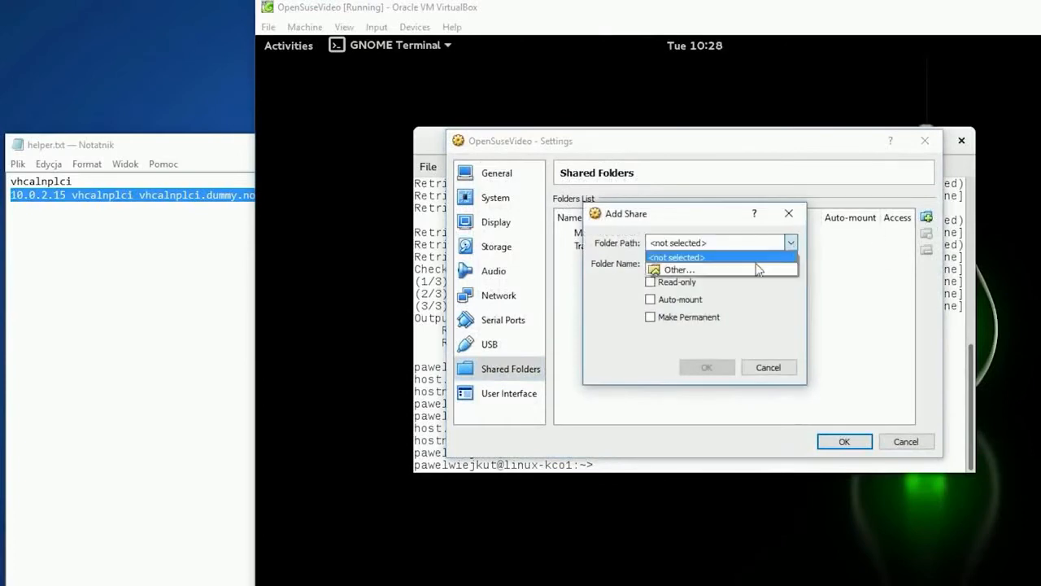
{"action": "left_click", "coordinate": [736, 268]}
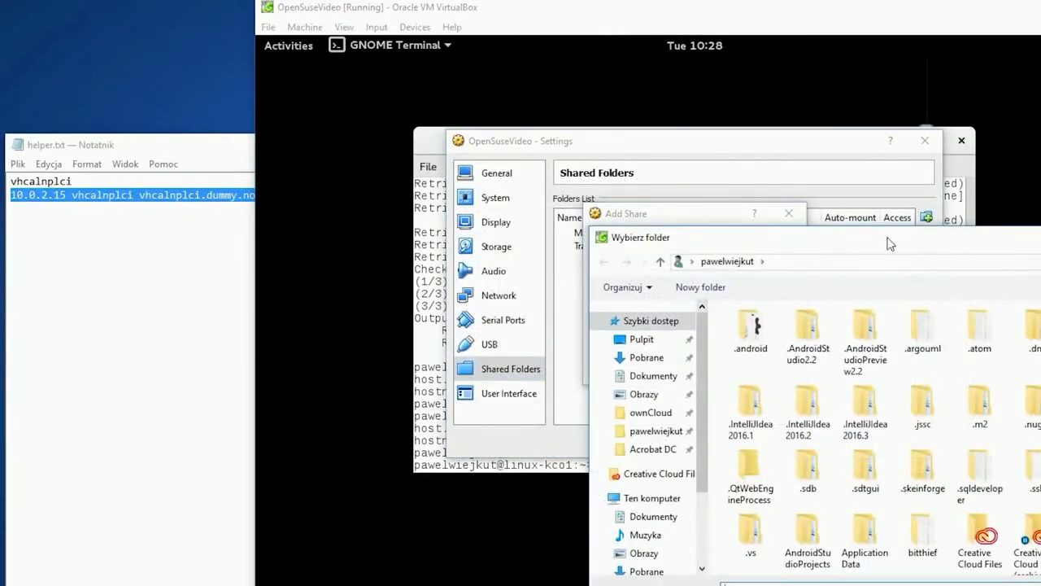
{"action": "left_click_drag", "start_coordinate": [888, 237], "coordinate": [778, 182]}
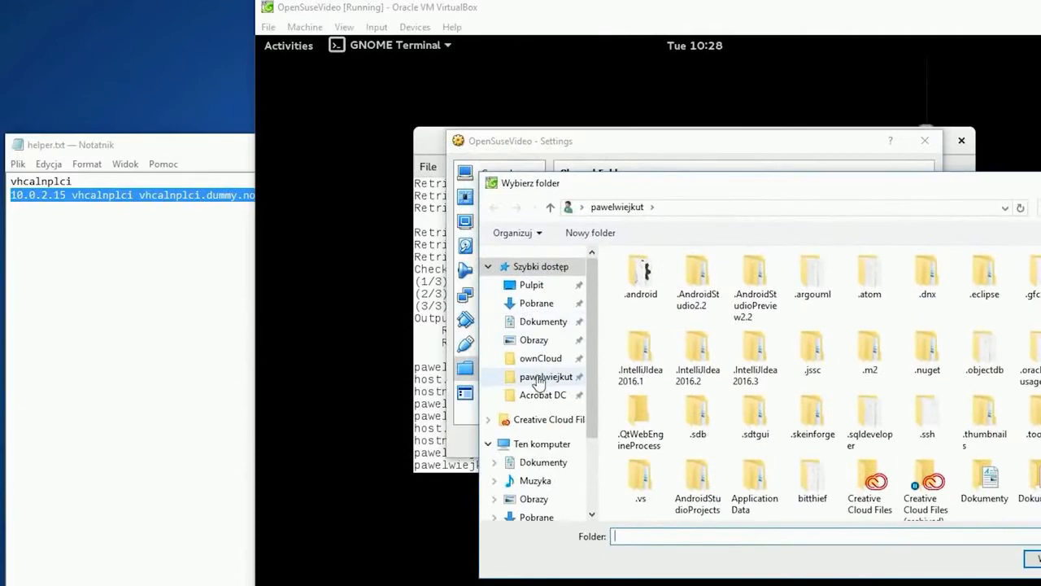
{"action": "scroll", "coordinate": [540, 382], "scroll_direction": "down", "scroll_amount": 1}
{"action": "left_click", "coordinate": [539, 472]}
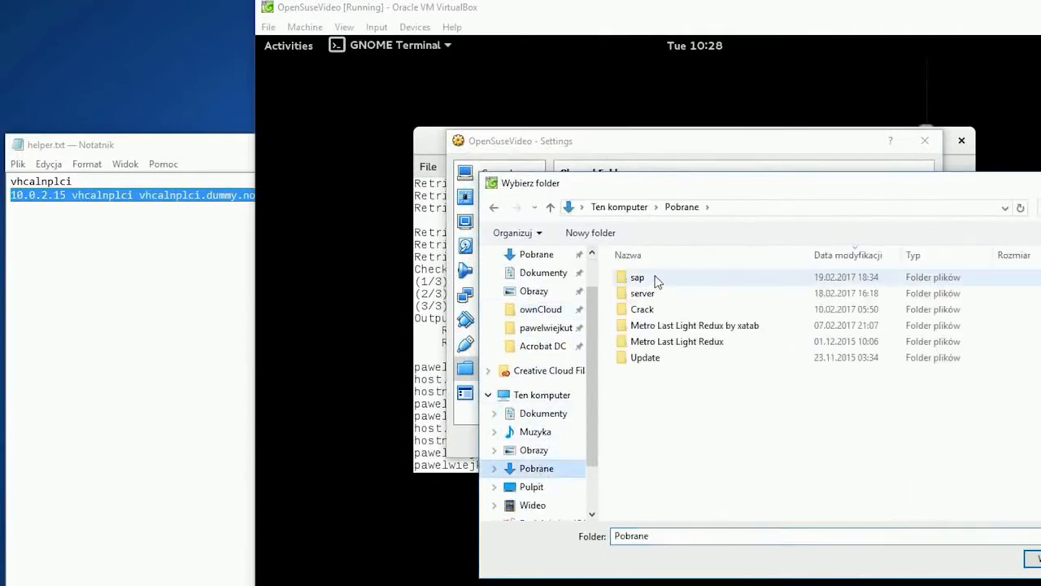
{"action": "double_click", "coordinate": [656, 280]}
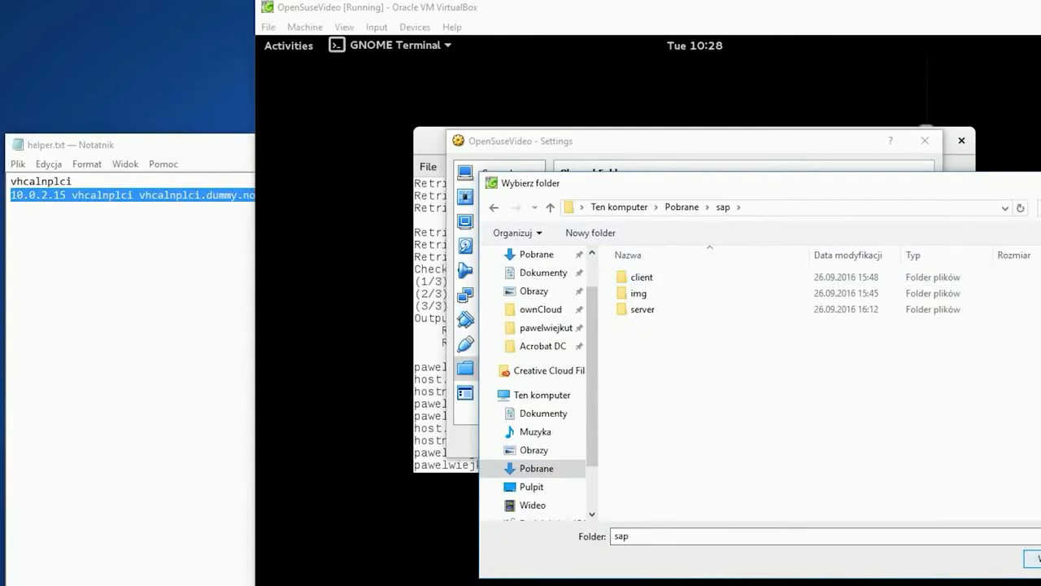
{"action": "left_click", "coordinate": [1032, 559]}
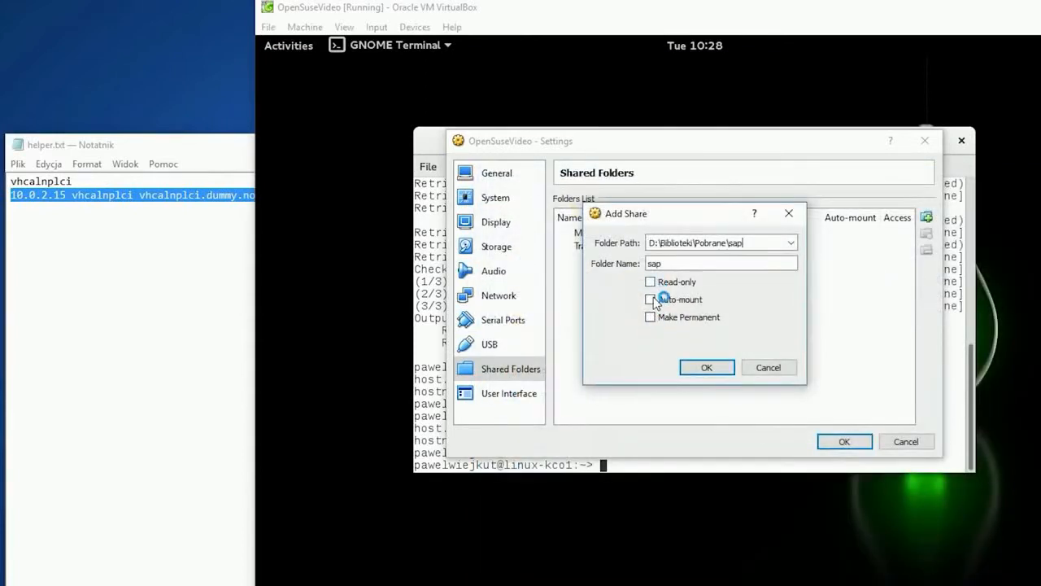
Make the sap share auto-mounted and permanent, and save the shared folder settings
{"action": "left_click", "coordinate": [650, 299]}
{"action": "left_click", "coordinate": [651, 317]}
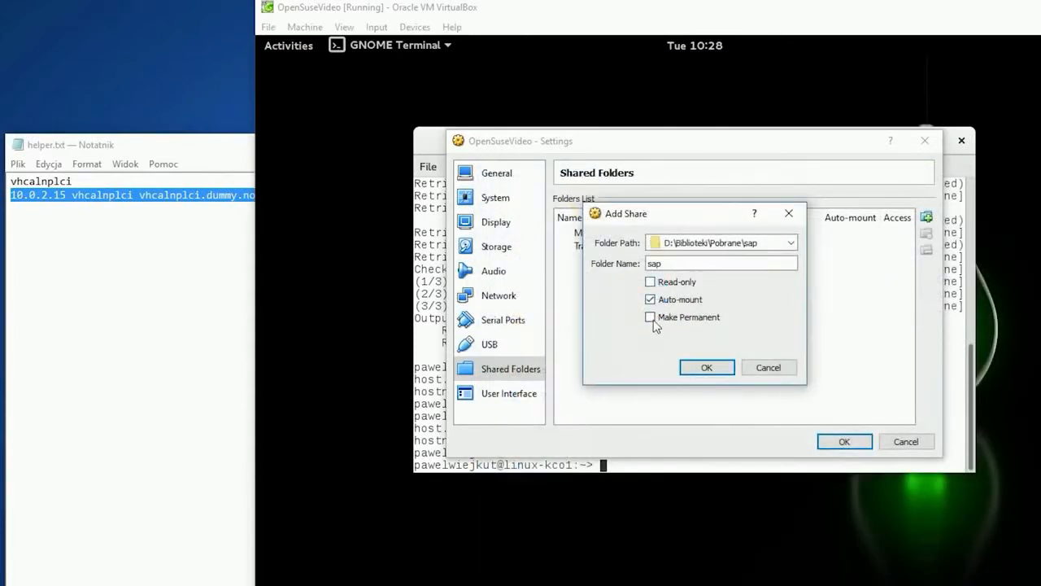
{"action": "left_click", "coordinate": [707, 368]}
{"action": "left_click", "coordinate": [843, 444]}
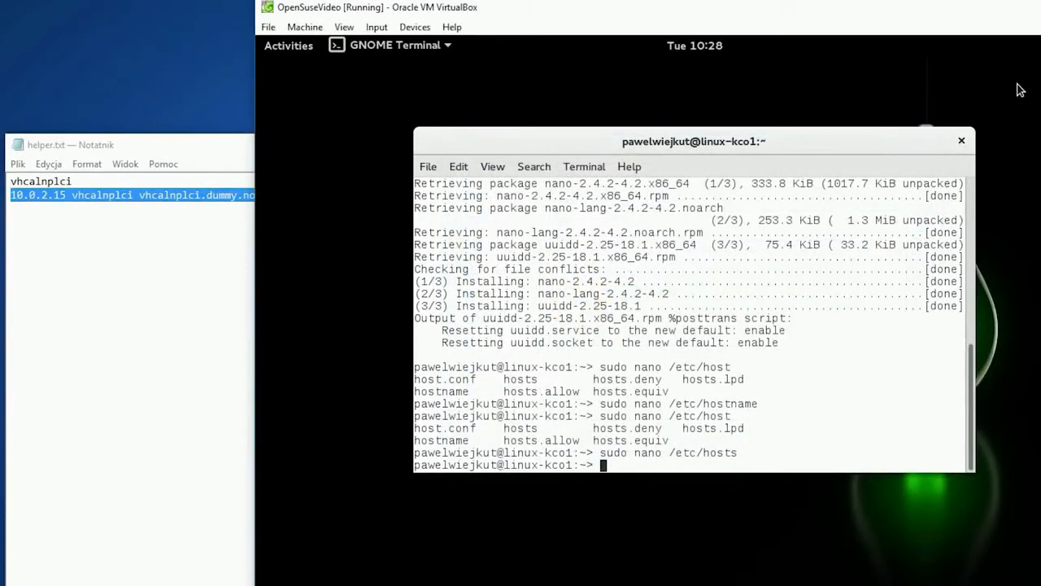
Reboot the guest system with "sudo reboot" and boot openSUSE Leap 42.1
{"action": "type", "text": "sudo reboo"}
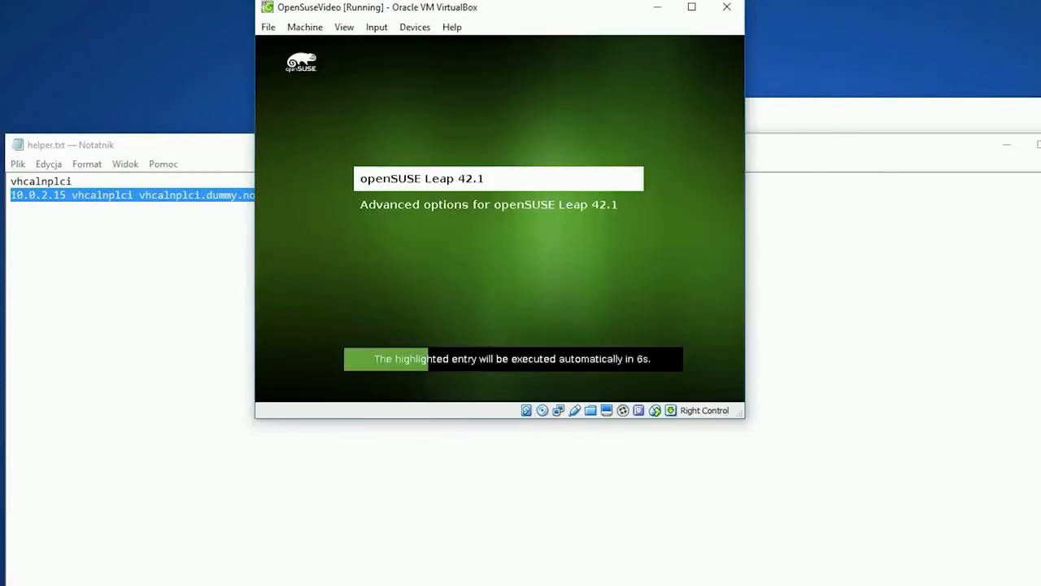
{"action": "key", "text": "Return"}
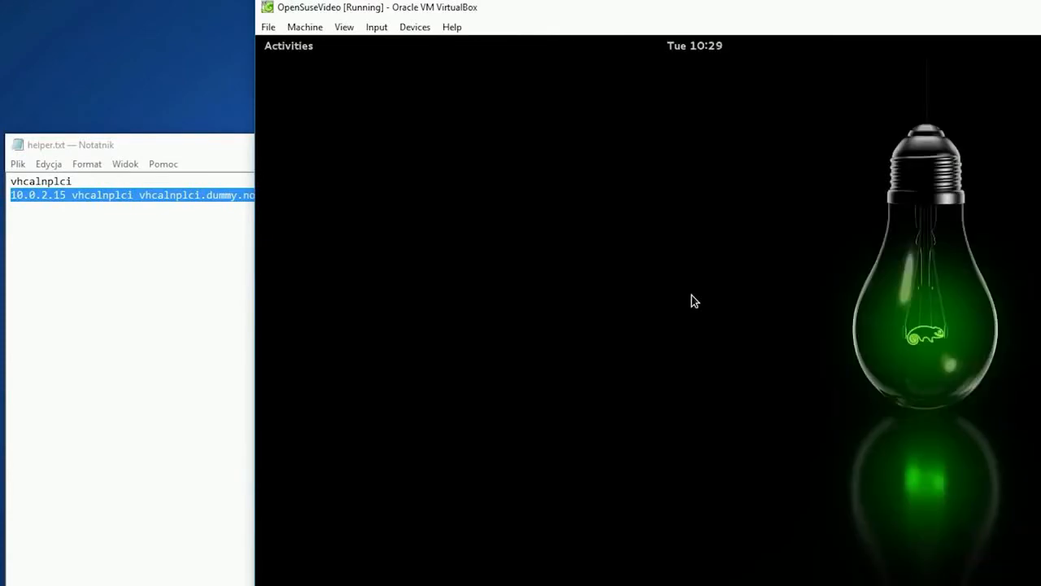
Find and launch GNOME Terminal in the guest, and minimize the helper.txt window on the host
{"action": "left_click", "coordinate": [293, 47]}
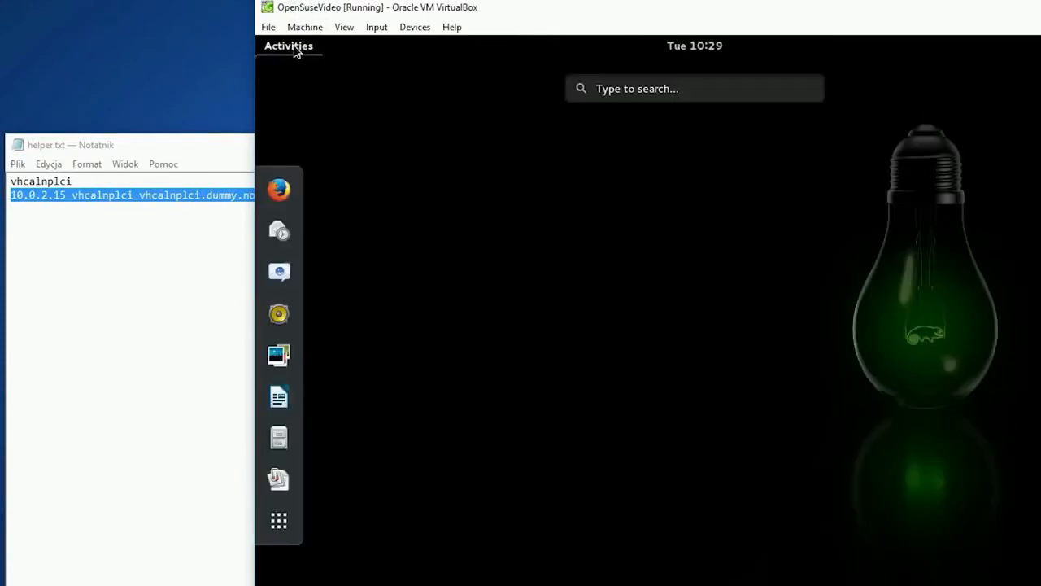
{"action": "left_click", "coordinate": [602, 90]}
{"action": "type", "text": "terminal"}
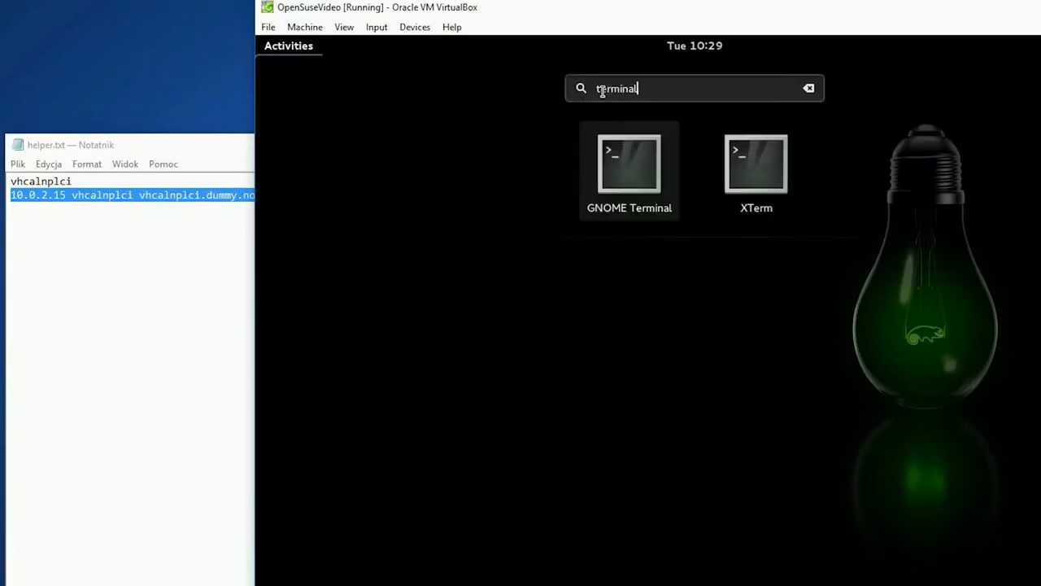
{"action": "left_click", "coordinate": [640, 181]}
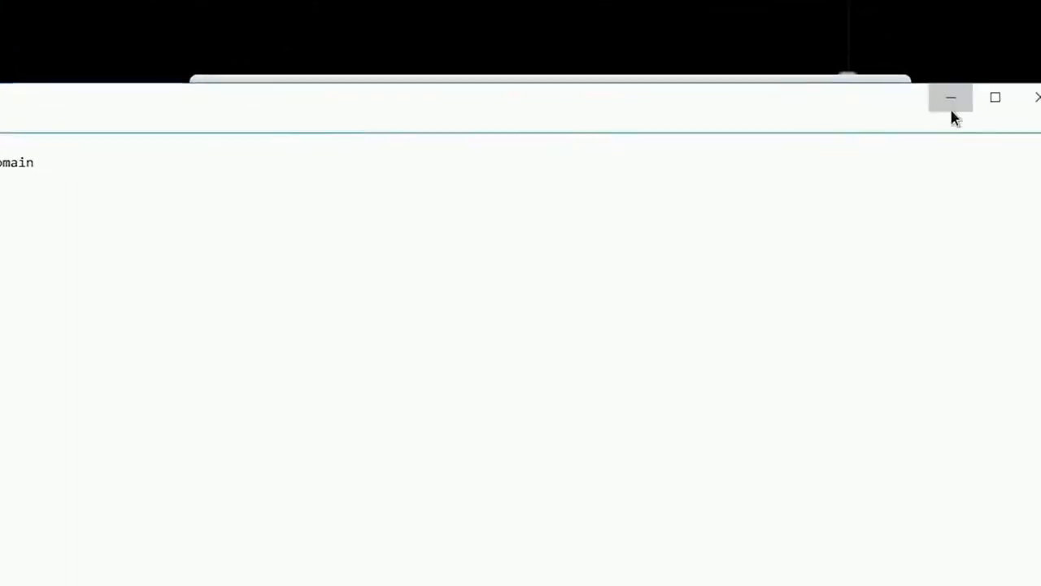
{"action": "left_click", "coordinate": [952, 99]}
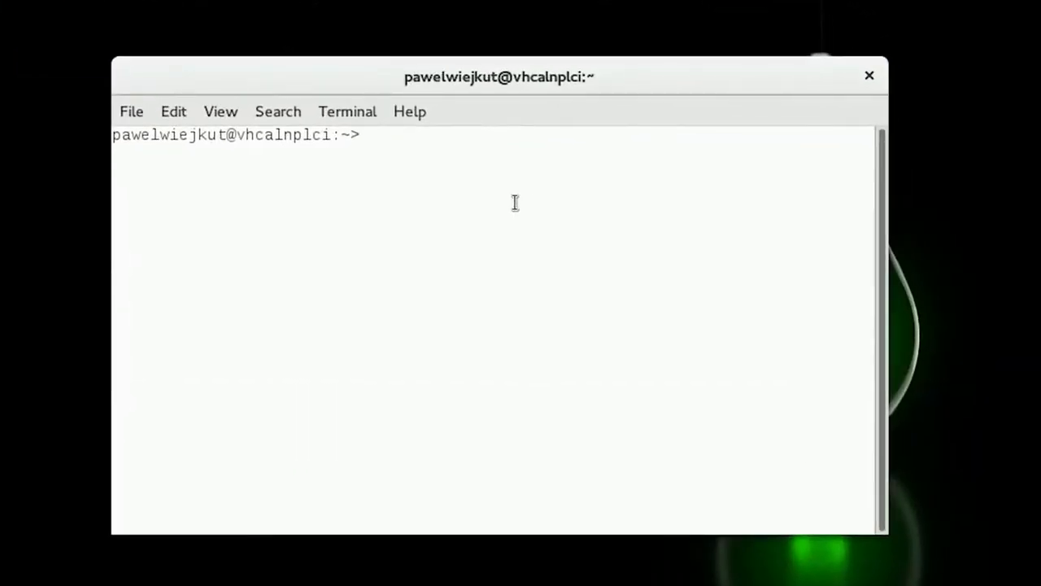
List the home directory and open a root shell with "sudo -i", entering the root password
{"action": "type", "text": "ls"}
{"action": "key", "text": "Return"}
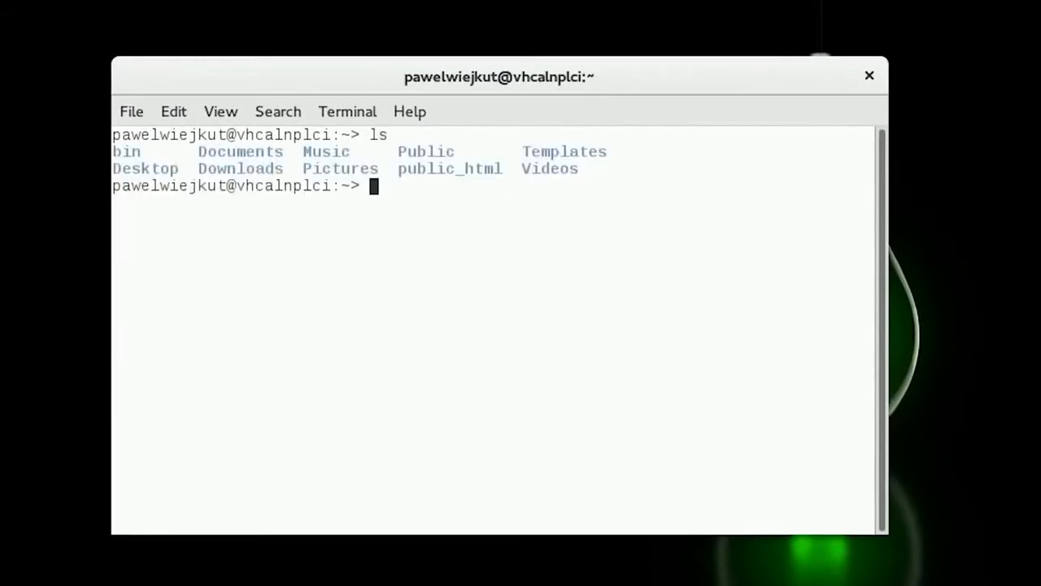
{"action": "type", "text": "sudo -i"}
{"action": "key", "text": "Return"}
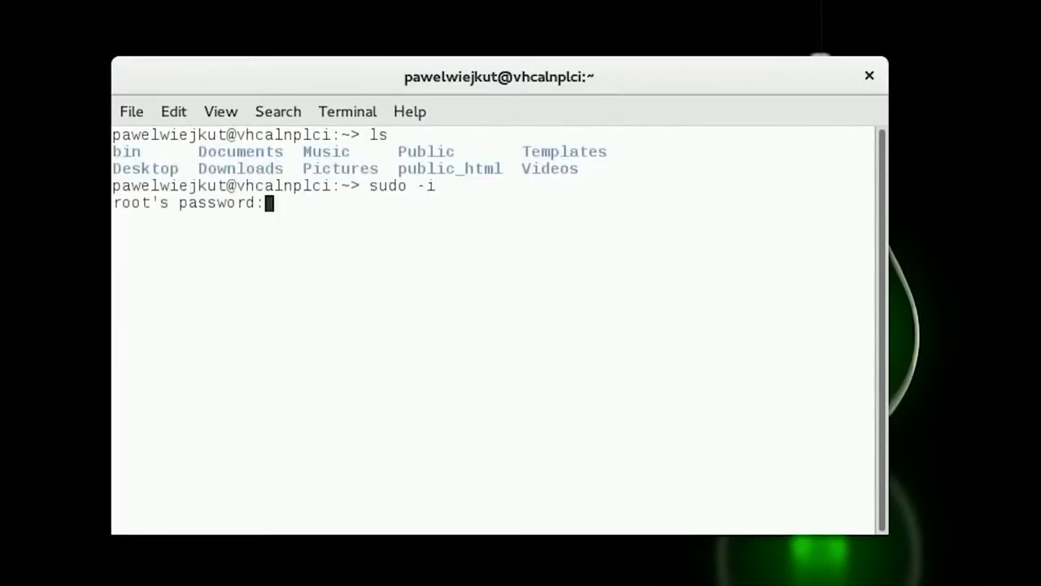
{"action": "key", "text": "Return"}
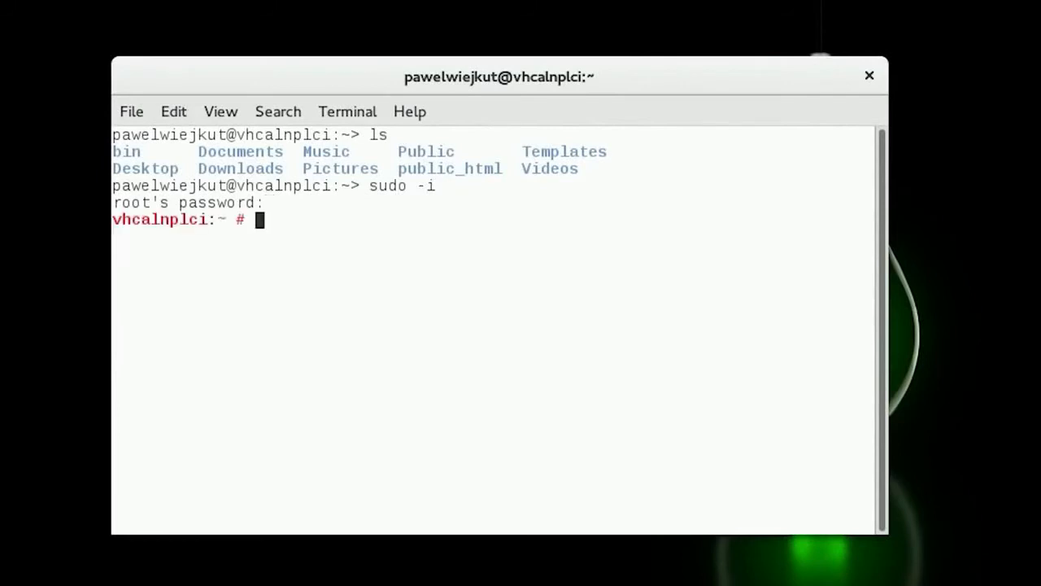
Change to the mounted share /media/sf_sap and list its contents
{"action": "type", "text": "cd /media"}
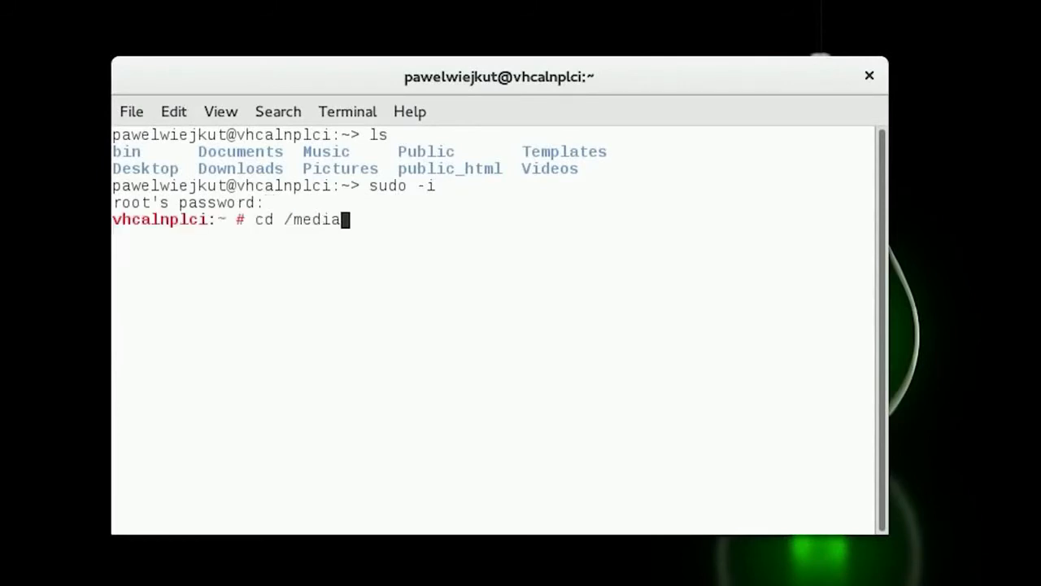
{"action": "key", "text": "Return"}
{"action": "type", "text": "ls"}
{"action": "key", "text": "Return"}
{"action": "type", "text": "cd s"}
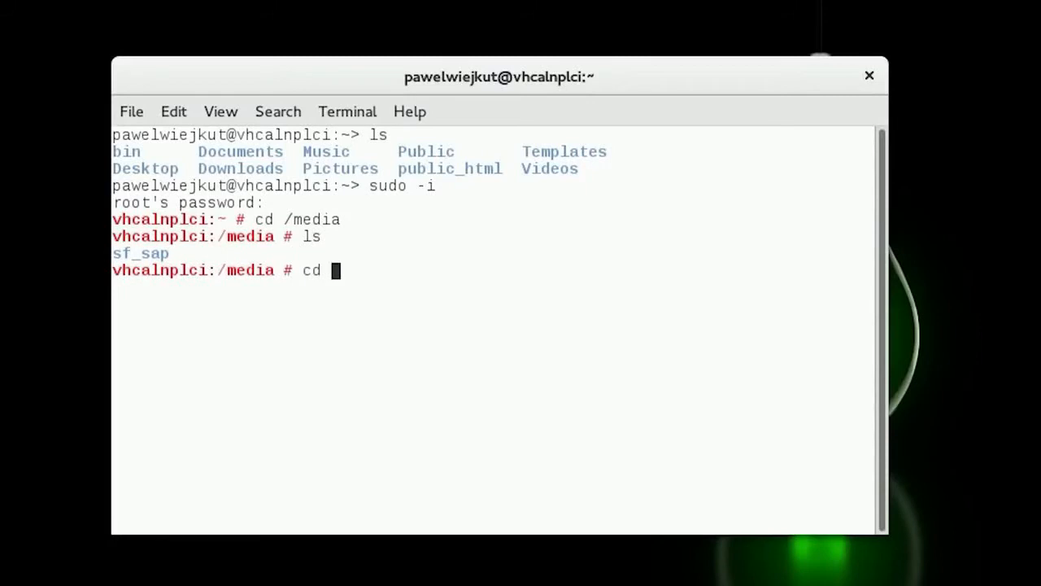
{"action": "type", "text": "f_sap"}
{"action": "key", "text": "Return"}
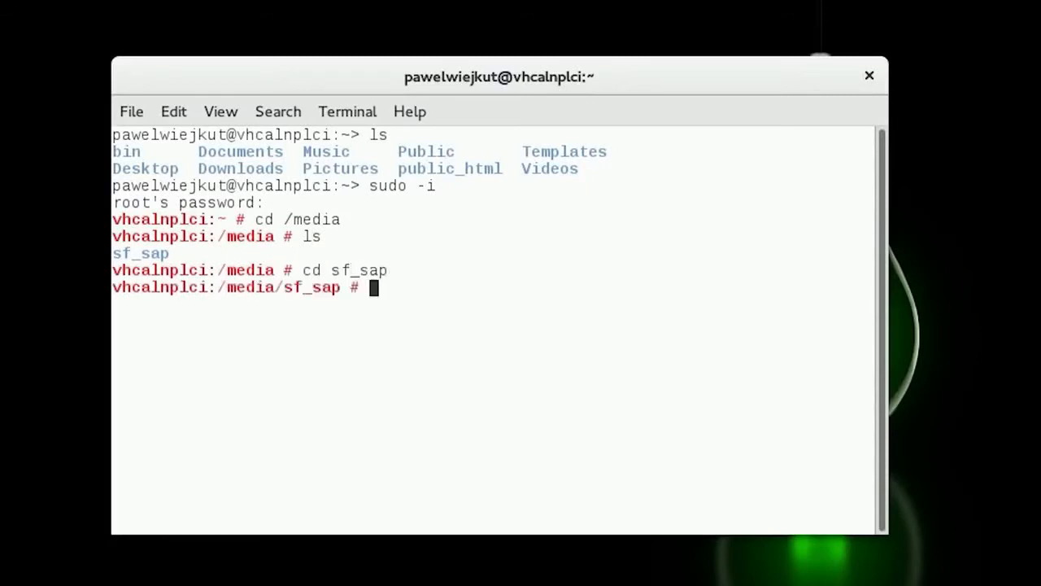
{"action": "type", "text": "ls"}
{"action": "key", "text": "Return"}
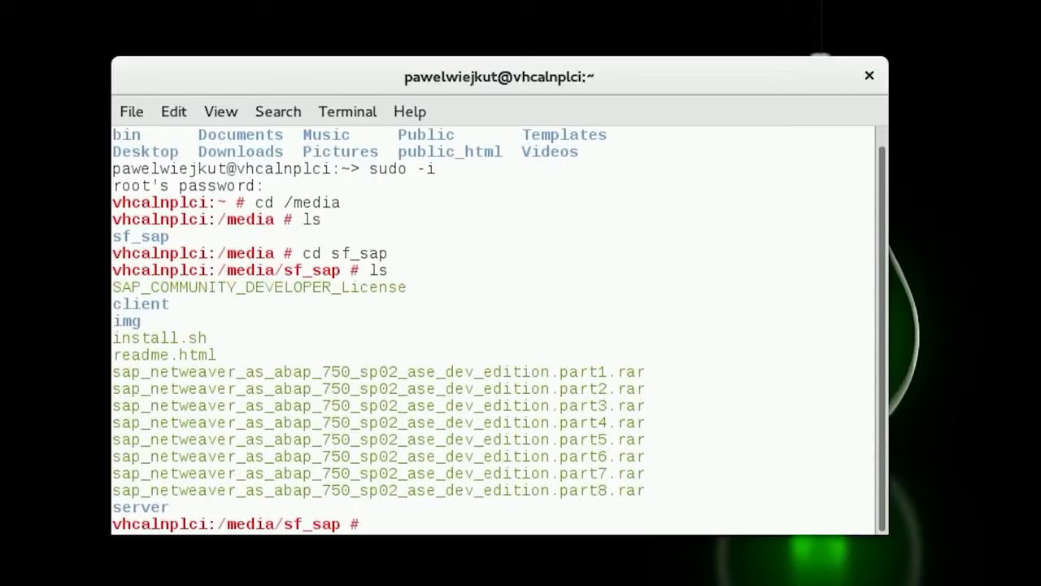
Make the installer script executable with "chmod +x install.sh"
{"action": "type", "text": "chmod +x"}
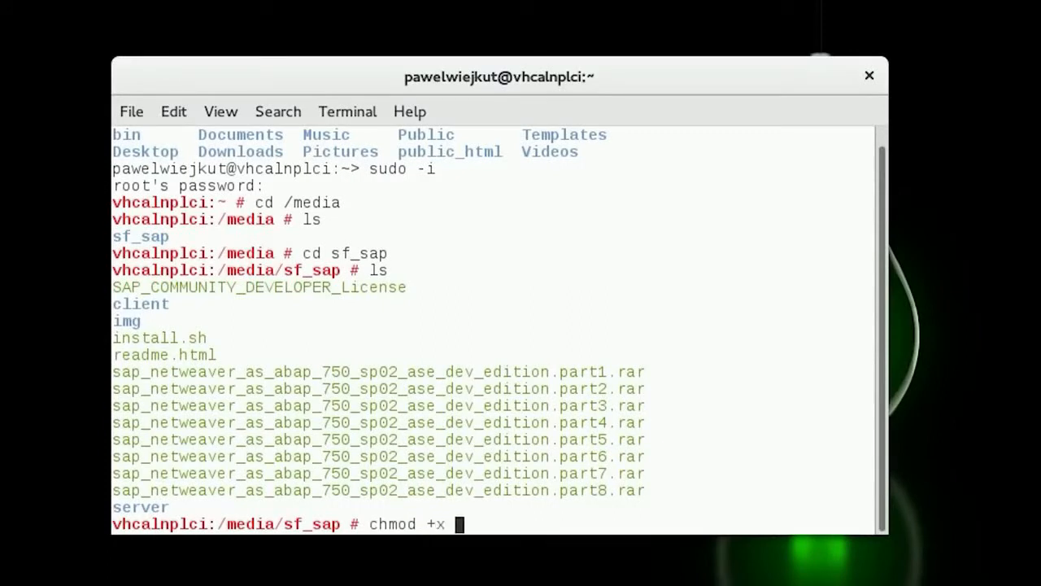
{"action": "type", "text": " insta"}
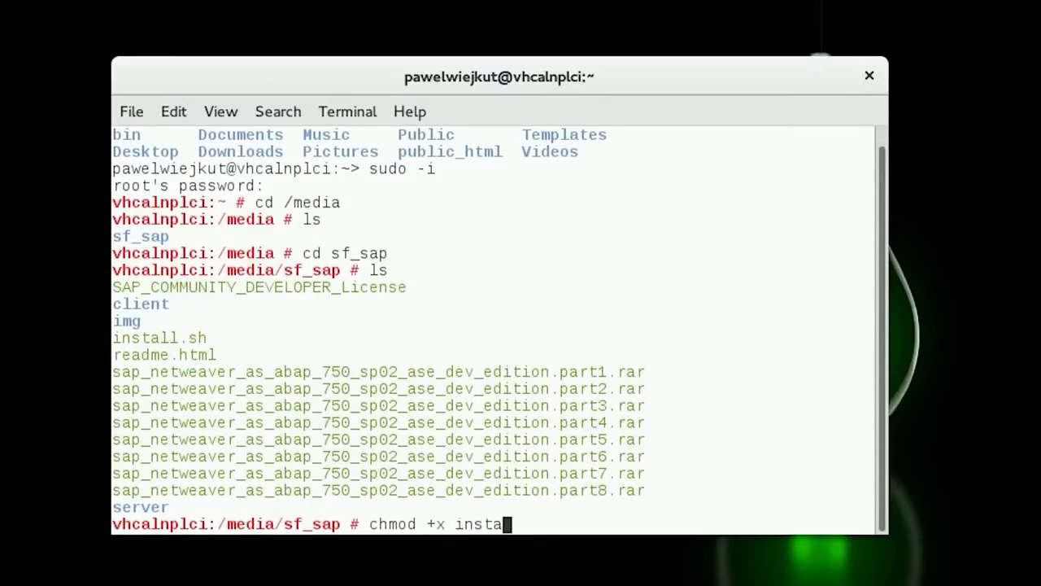
{"action": "key", "text": "Tab"}
{"action": "key", "text": "Return"}
Run the installer with "./install.sh" and continue past the hostname check
{"action": "type", "text": "./i"}
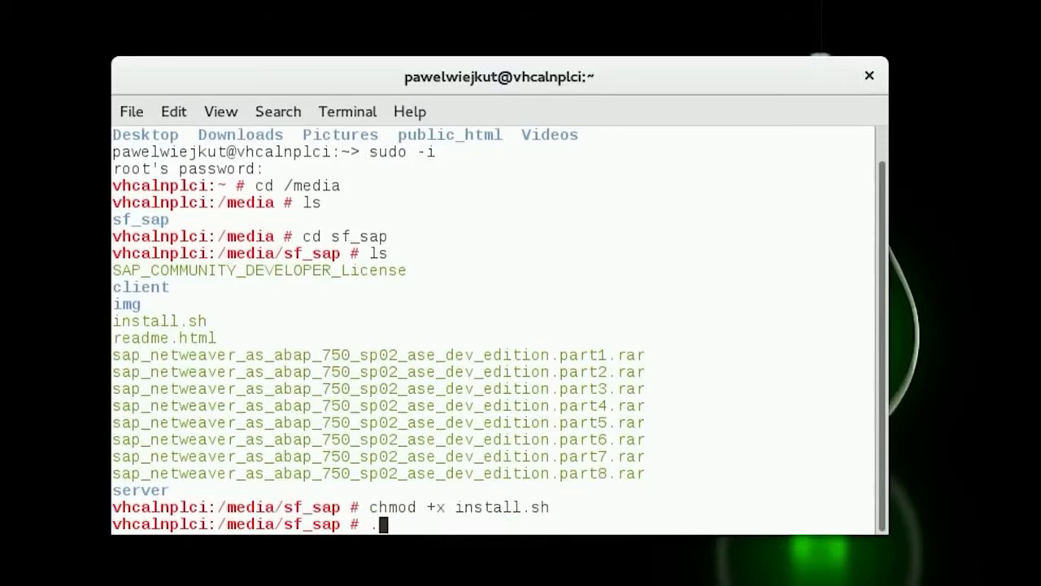
{"action": "type", "text": "nsta"}
{"action": "key", "text": "Tab"}
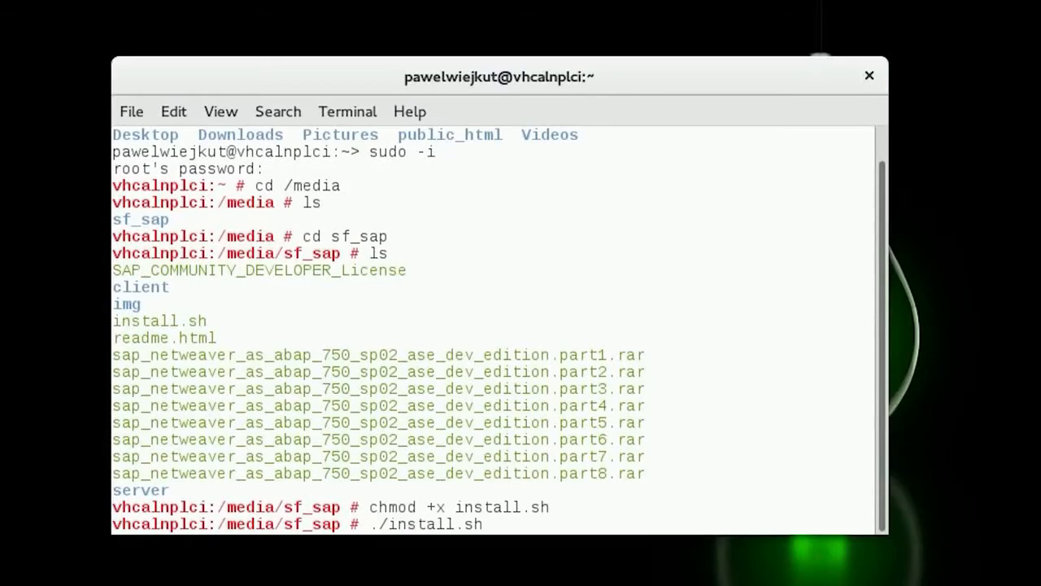
{"action": "key", "text": "Return"}
{"action": "key", "text": "Return"}
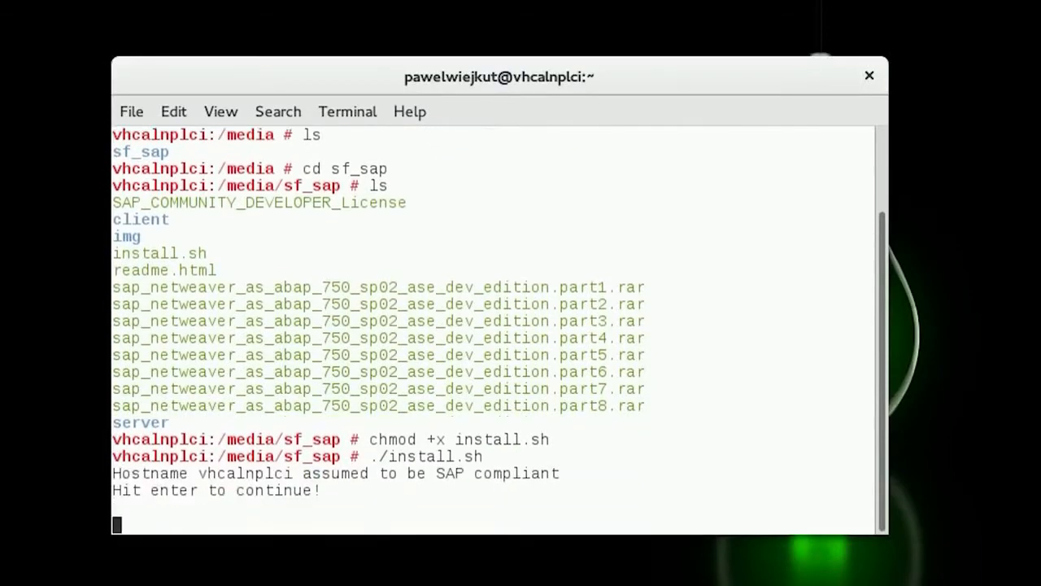
Page through the SAP developer license, accept its terms with "yes", and submit the password for the operating system users
{"action": "key", "text": "space"}
{"action": "key", "text": "space"}
{"action": "key", "text": "space"}
{"action": "key", "text": "space"}
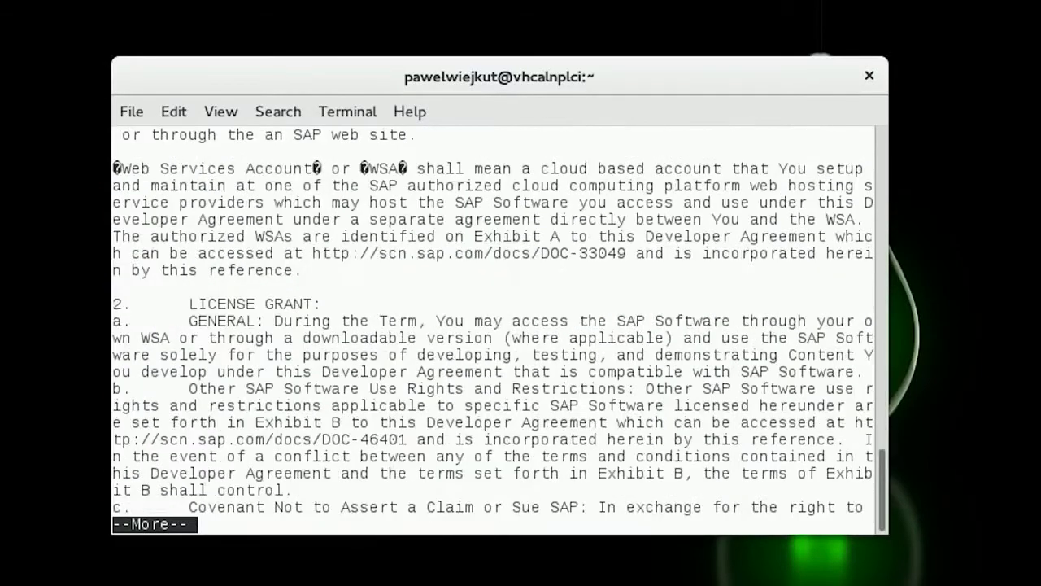
{"action": "key", "text": "space"}
{"action": "key", "text": "space"}
{"action": "key", "text": "space"}
{"action": "key", "text": "space"}
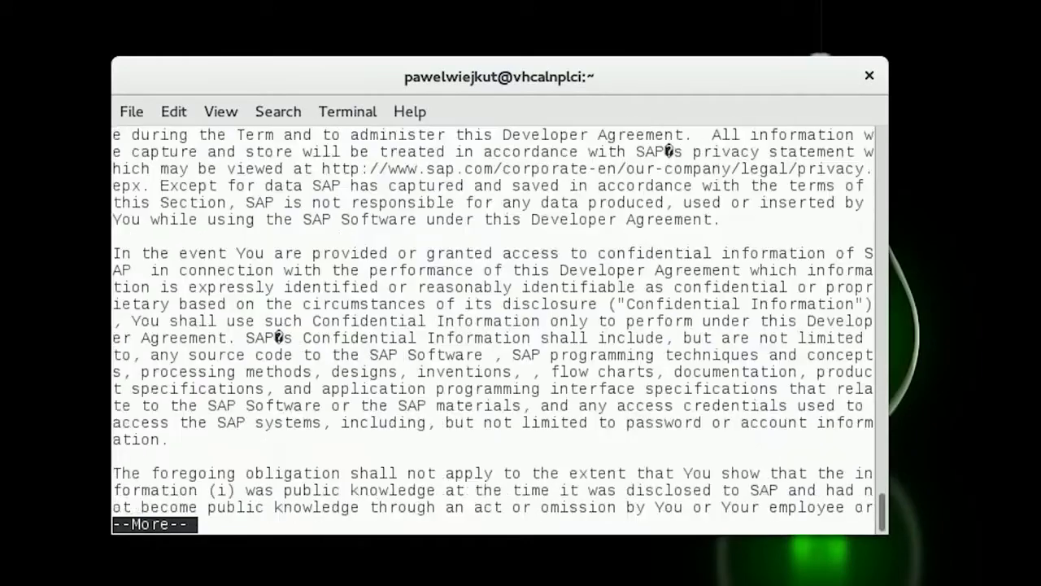
{"action": "key", "text": "space"}
{"action": "key", "text": "space"}
{"action": "key", "text": "space"}
{"action": "key", "text": "space"}
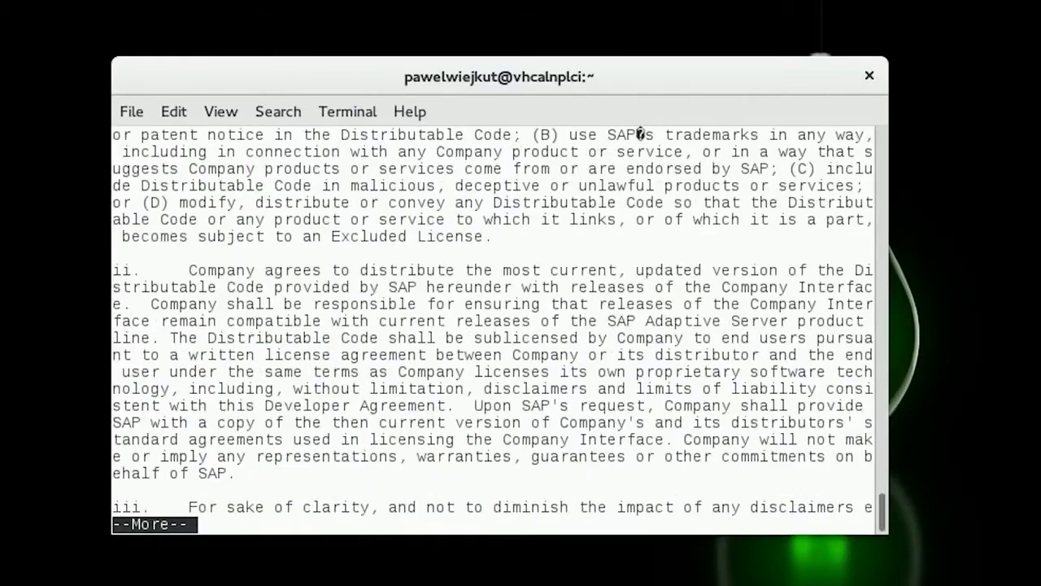
{"action": "key", "text": "space"}
{"action": "key", "text": "space"}
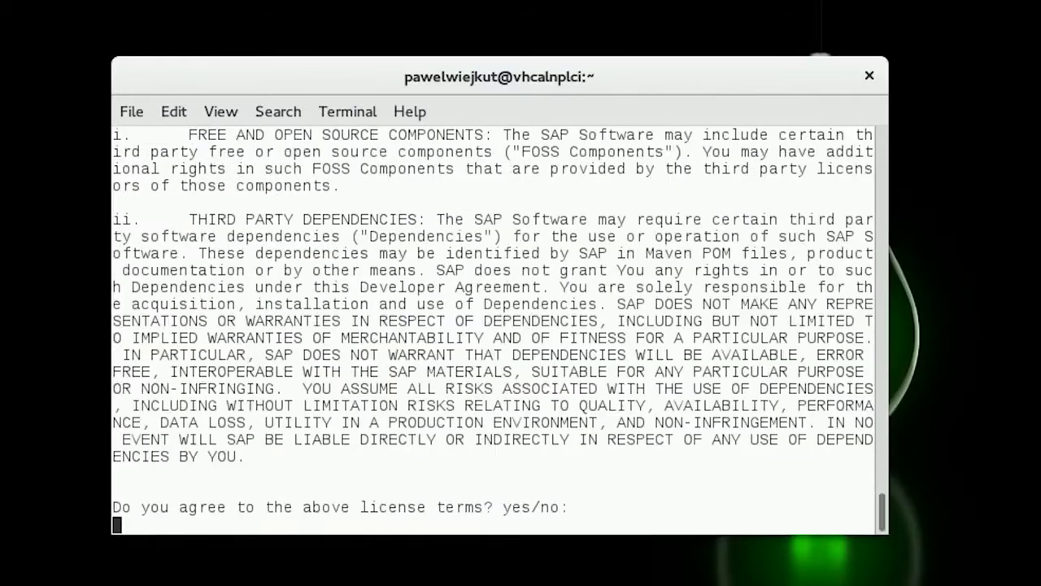
{"action": "type", "text": "yes"}
{"action": "key", "text": "Return"}
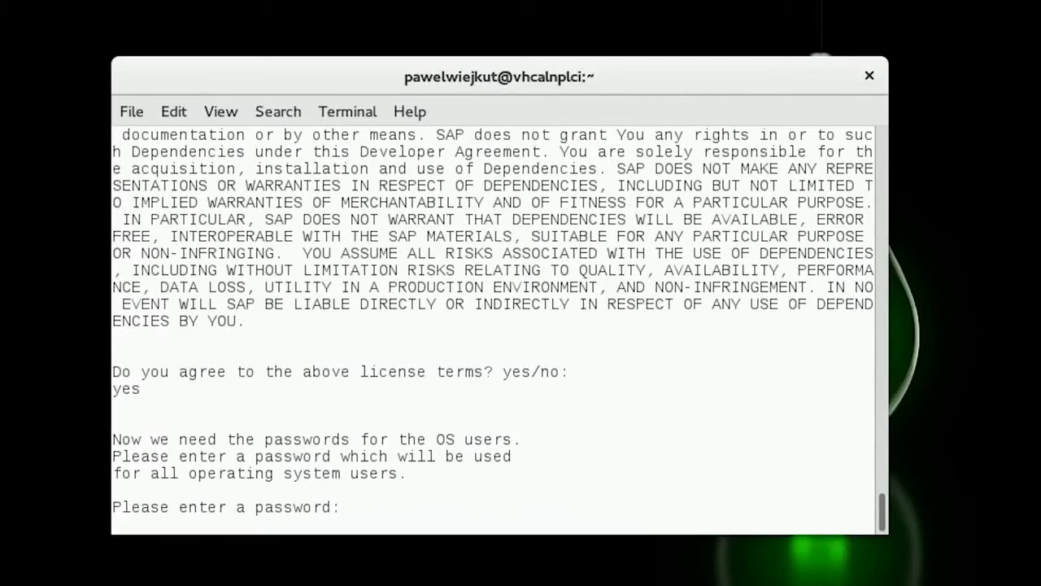
{"action": "key", "text": "Return"}
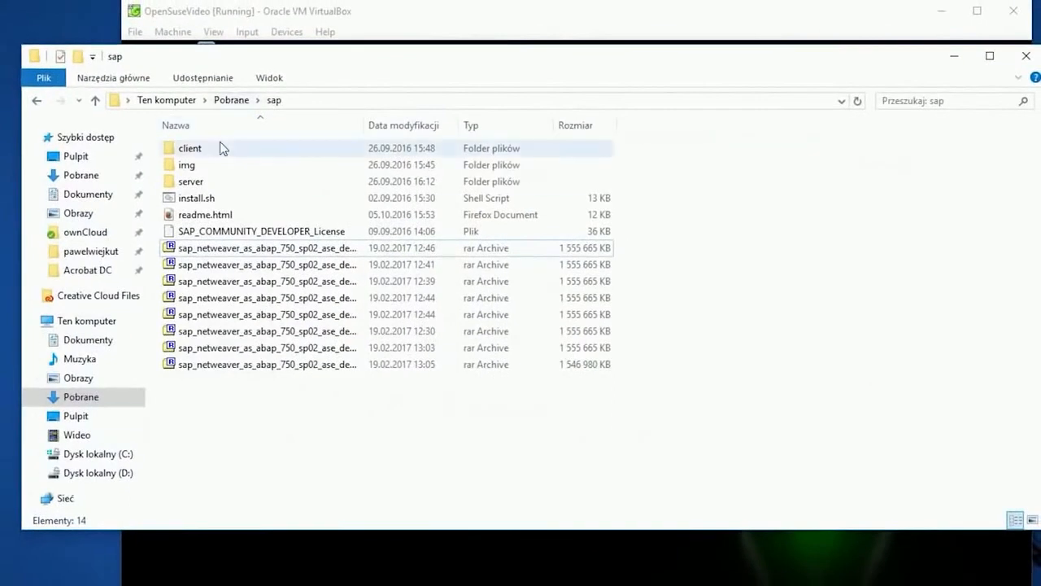
Look up the Windows SAP GUI installers in the sap/client/SAPGUI4Windows folder on the host, then close the folder window
{"action": "double_click", "coordinate": [222, 149]}
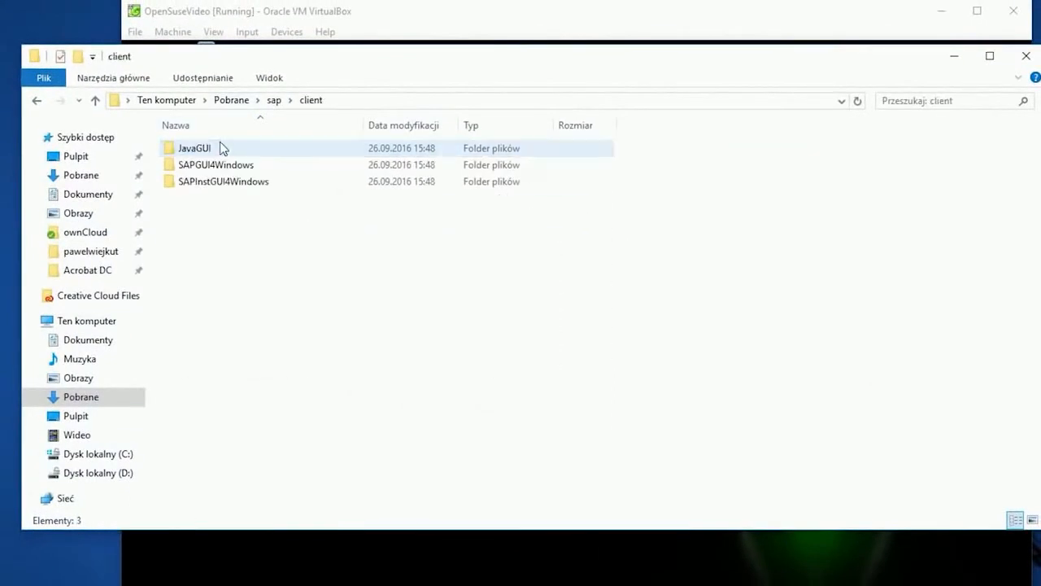
{"action": "double_click", "coordinate": [233, 166]}
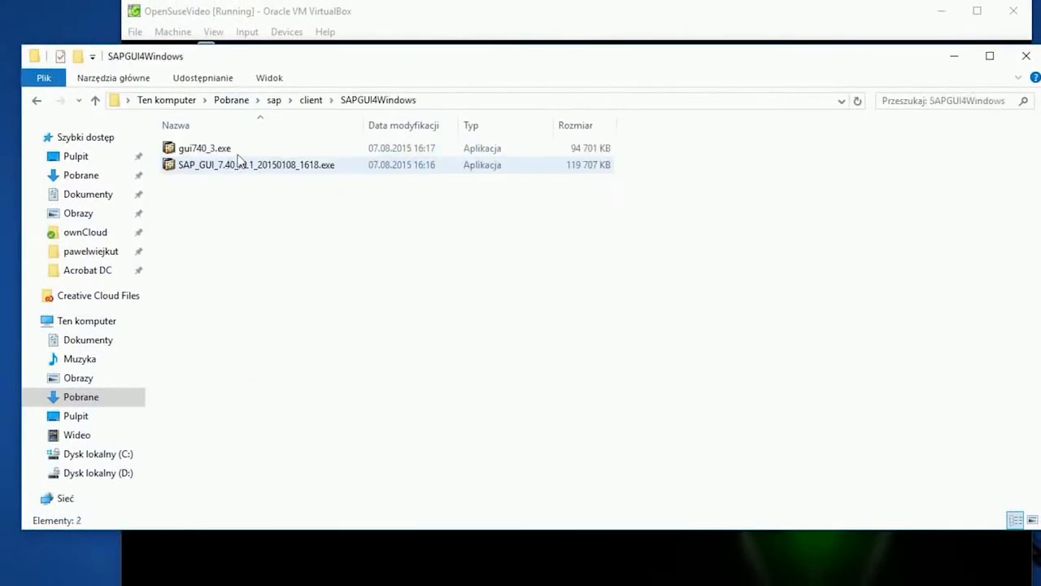
{"action": "left_click", "coordinate": [238, 152]}
{"action": "left_click", "coordinate": [244, 166]}
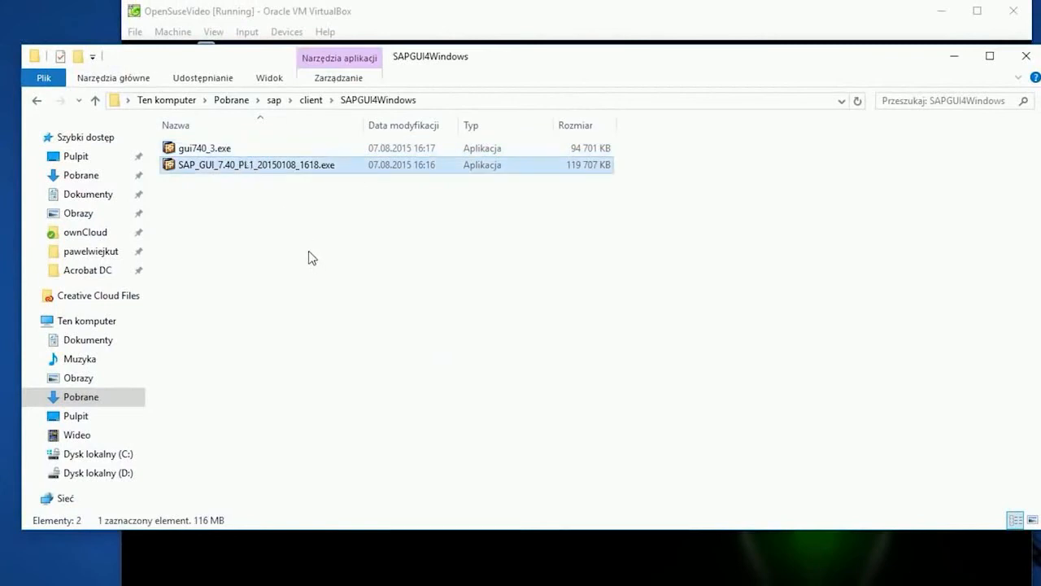
{"action": "left_click", "coordinate": [1027, 57]}
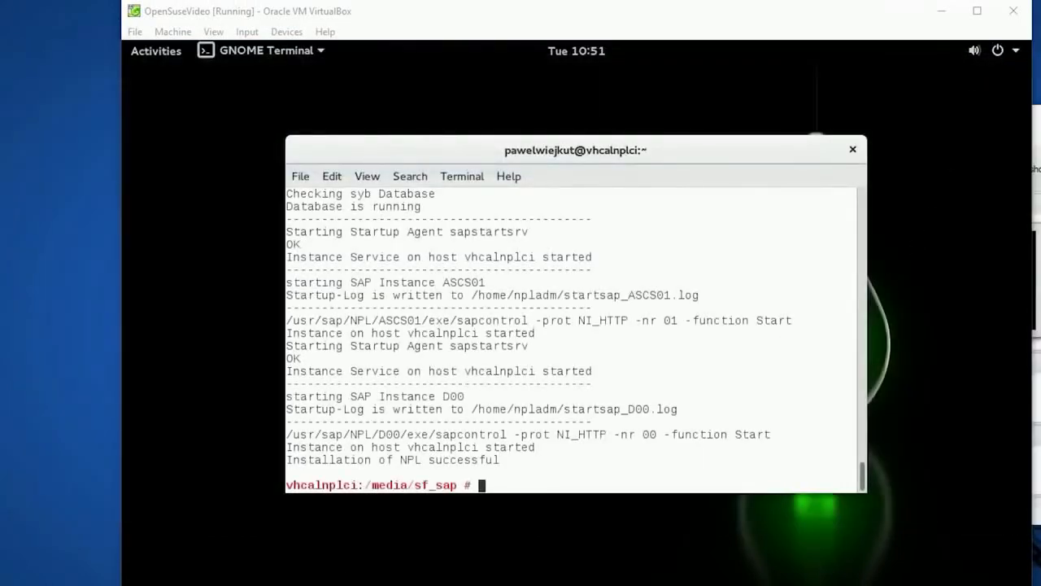
In VirtualBox Manager, open the port forwarding rules for OpenSuseVideo's network Adapter 1
{"action": "key", "text": "alt+Tab"}
{"action": "left_click", "coordinate": [496, 4]}
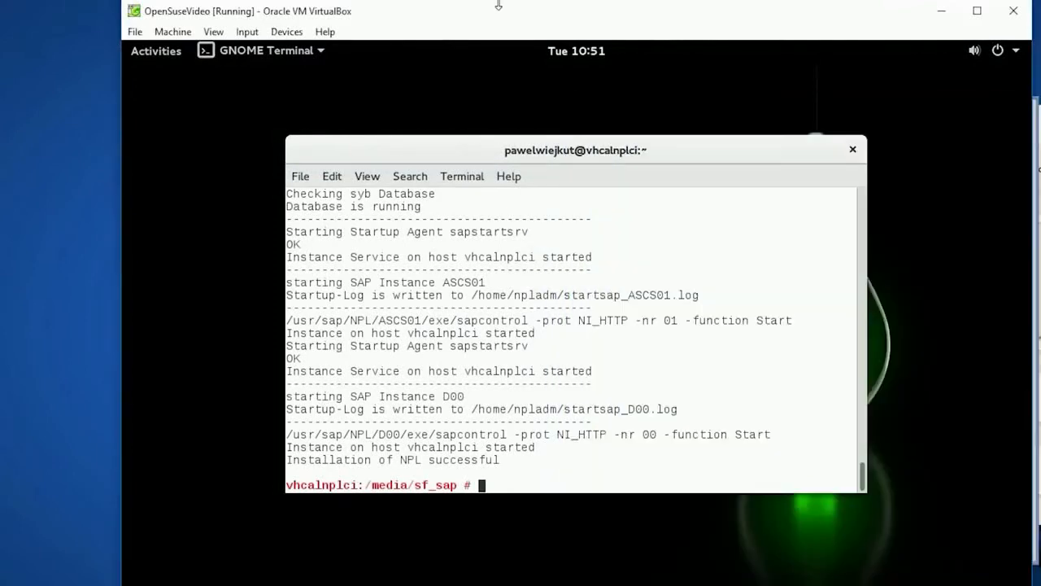
{"action": "left_click", "coordinate": [1036, 177]}
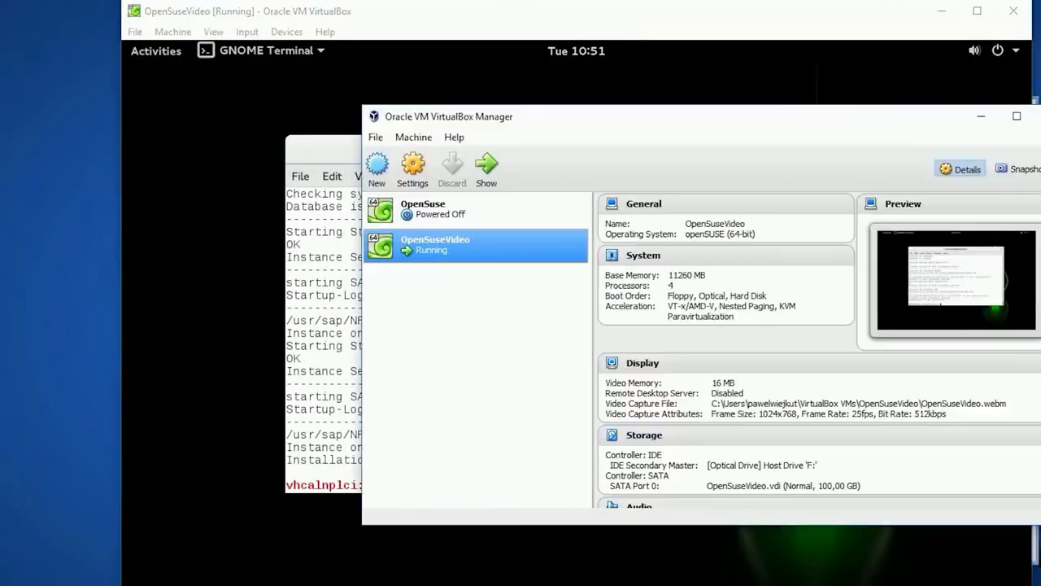
{"action": "right_click", "coordinate": [429, 252]}
{"action": "left_click", "coordinate": [446, 262]}
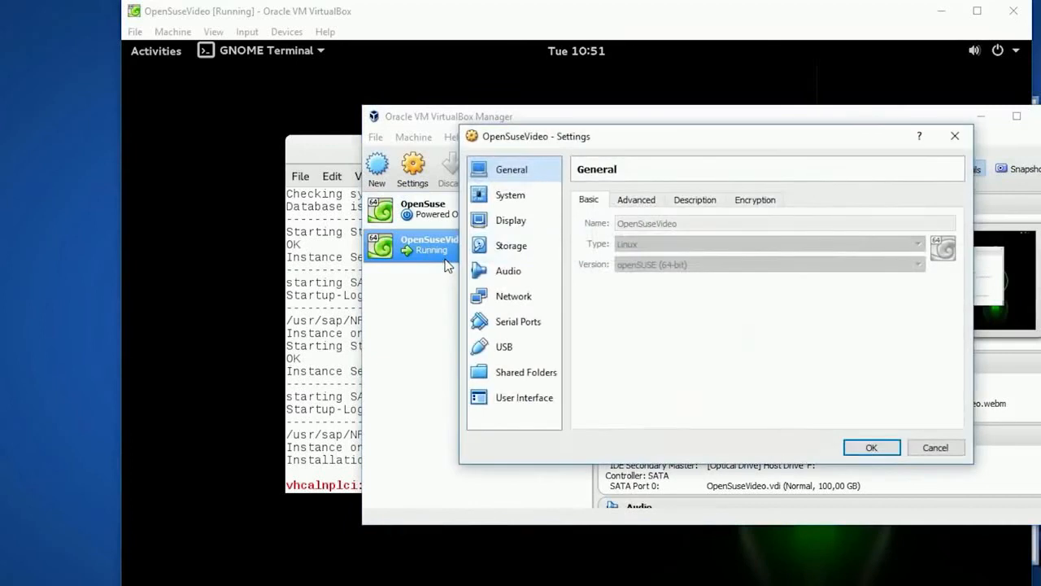
{"action": "left_click", "coordinate": [520, 297]}
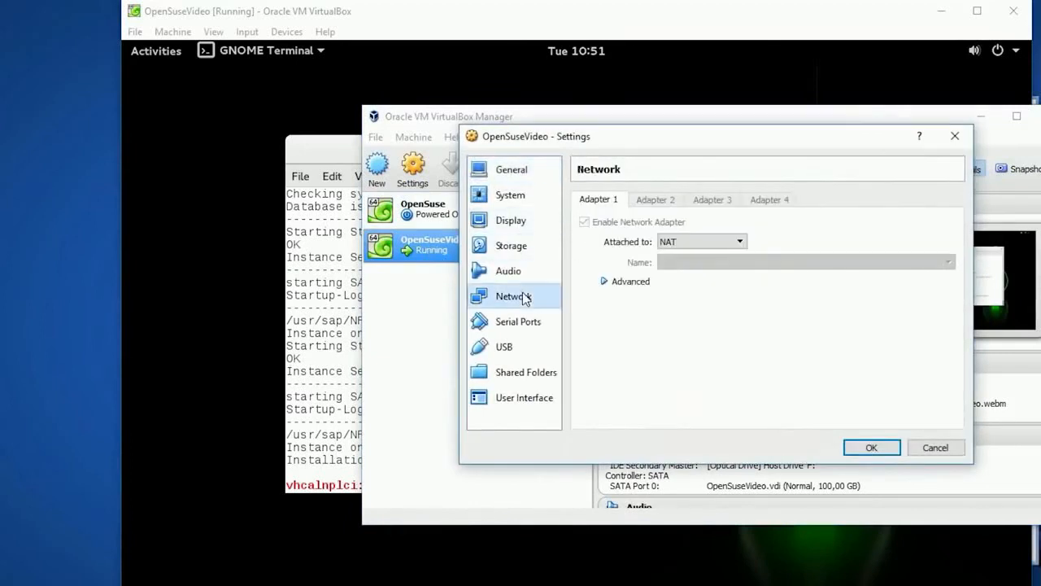
{"action": "left_click", "coordinate": [604, 281]}
{"action": "left_click", "coordinate": [708, 384]}
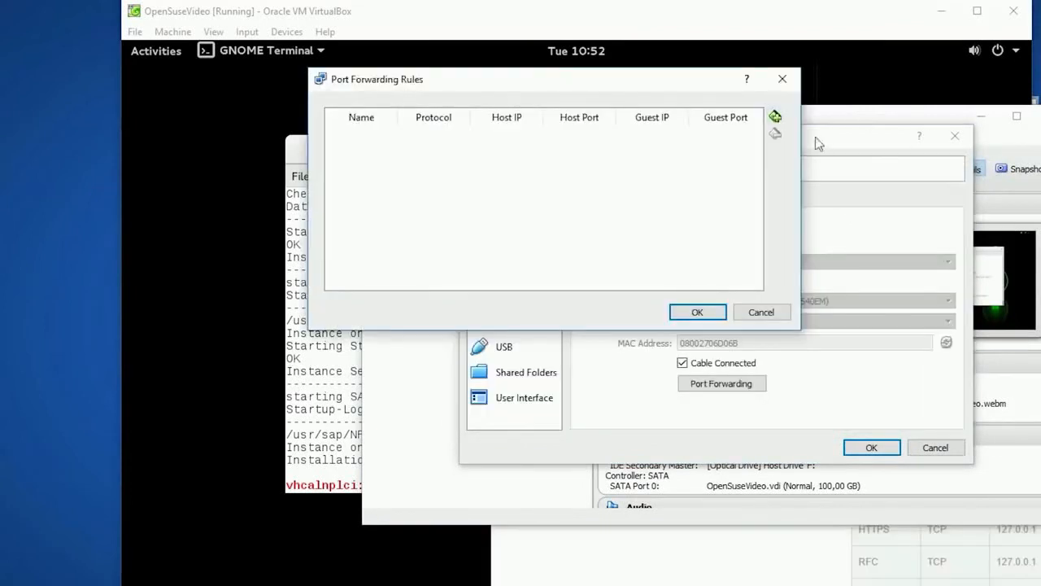
Add a port forwarding rule named SAPGUI that uses the TCP protocol
{"action": "left_click", "coordinate": [775, 116]}
{"action": "double_click", "coordinate": [372, 136]}
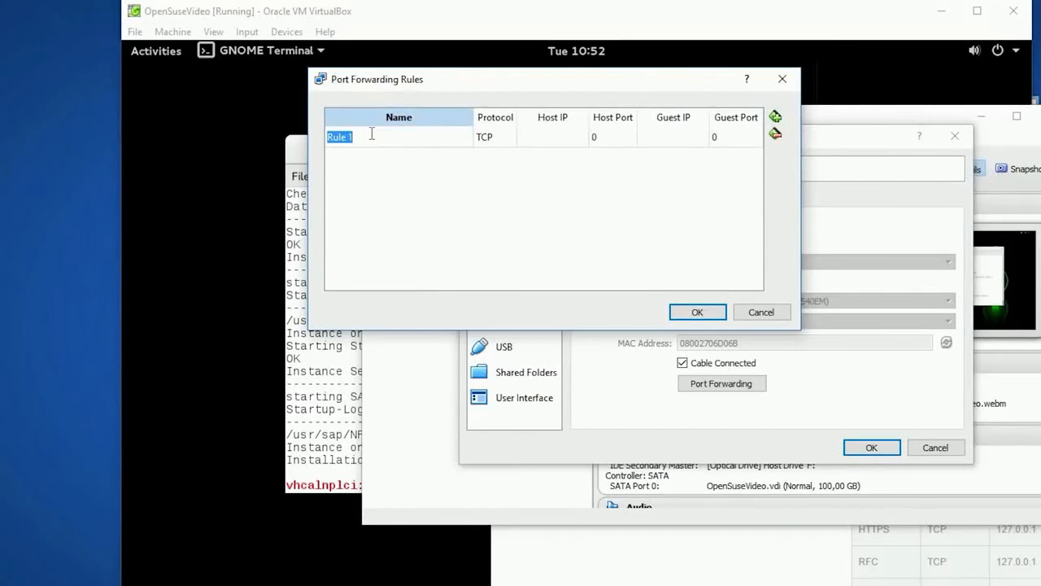
{"action": "type", "text": "SAPGUI"}
{"action": "left_click", "coordinate": [488, 137]}
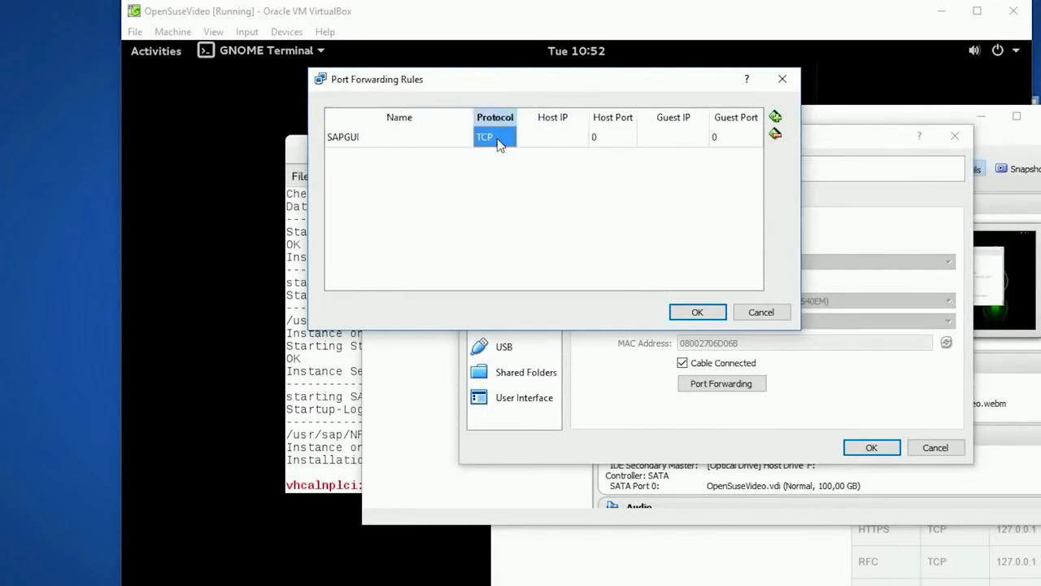
{"action": "left_click", "coordinate": [562, 140]}
{"action": "left_click", "coordinate": [562, 138]}
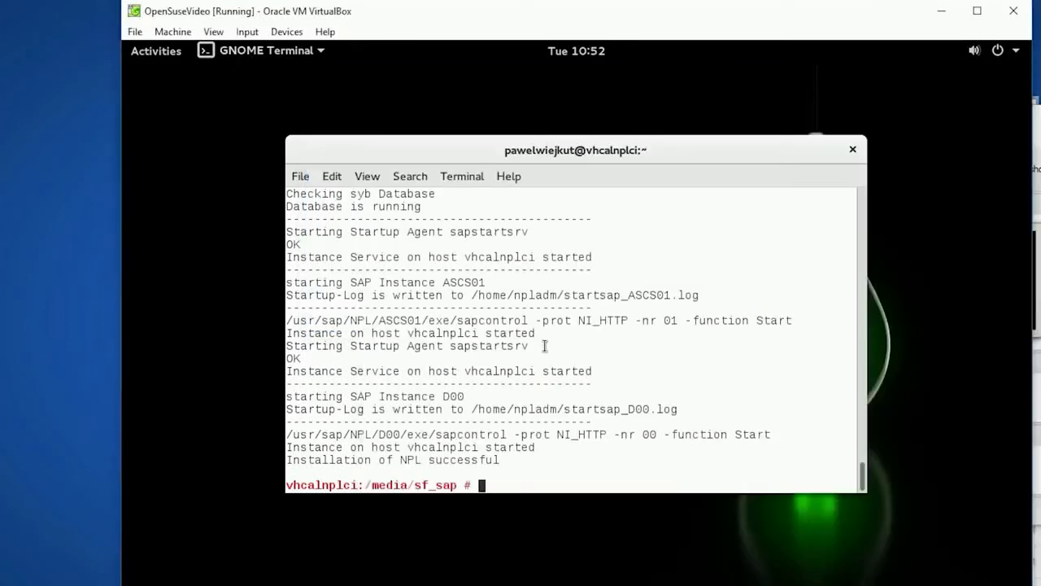
Switch to the virtual machine's terminal and examine its network interfaces with "iwconfig" and "ifconfig"
{"action": "type", "text": "iwconfig"}
{"action": "key", "text": "Return"}
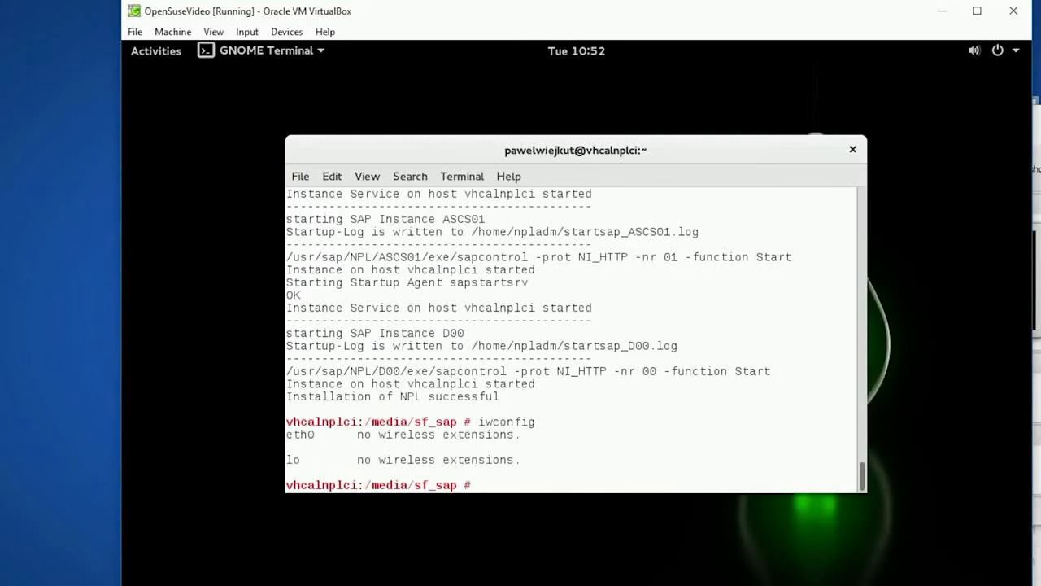
{"action": "type", "text": "ifconfig"}
{"action": "key", "text": "Return"}
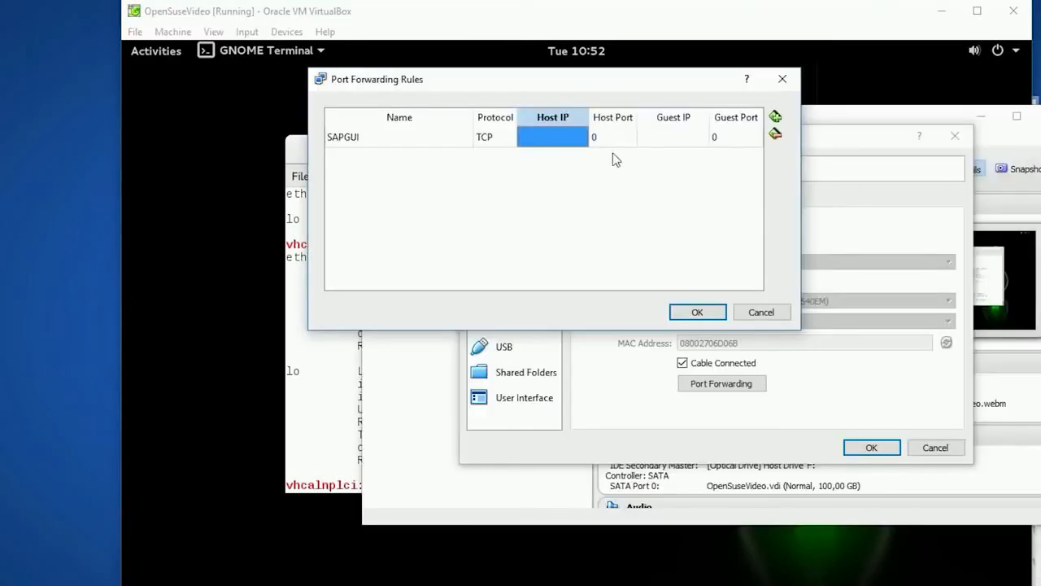
Set the SAPGUI rule's host IP to 127.0.0.1 and its host port to 3200
{"action": "left_click", "coordinate": [559, 138]}
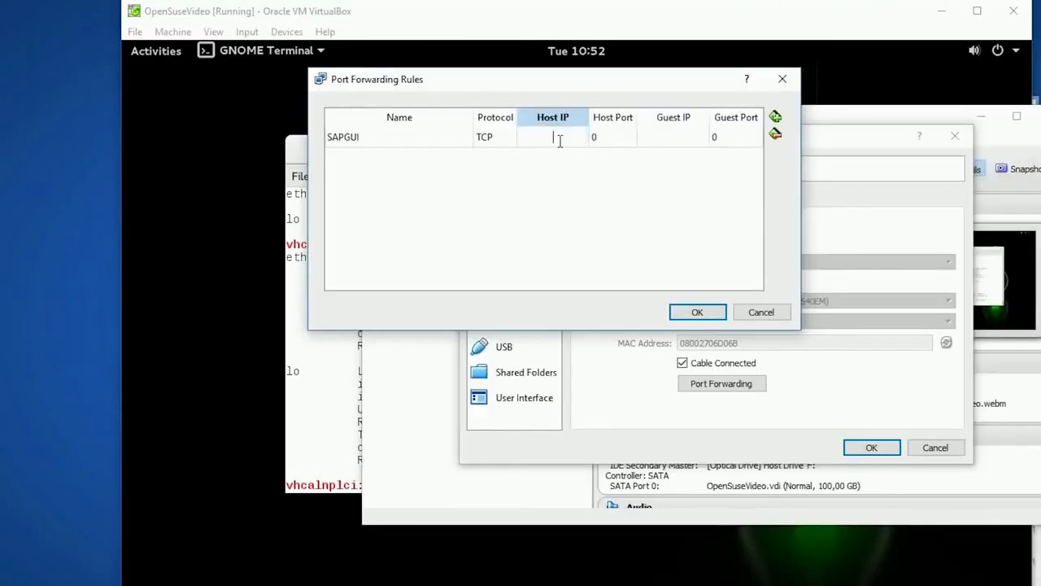
{"action": "type", "text": "127.0.0.1"}
{"action": "key", "text": "Return"}
{"action": "left_click", "coordinate": [611, 137]}
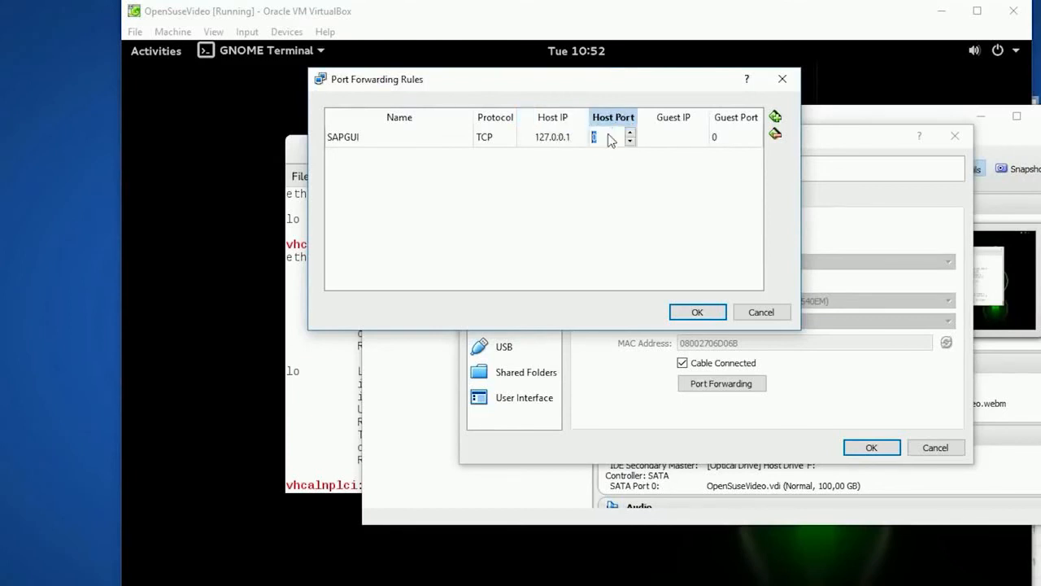
{"action": "key", "text": "alt+Tab"}
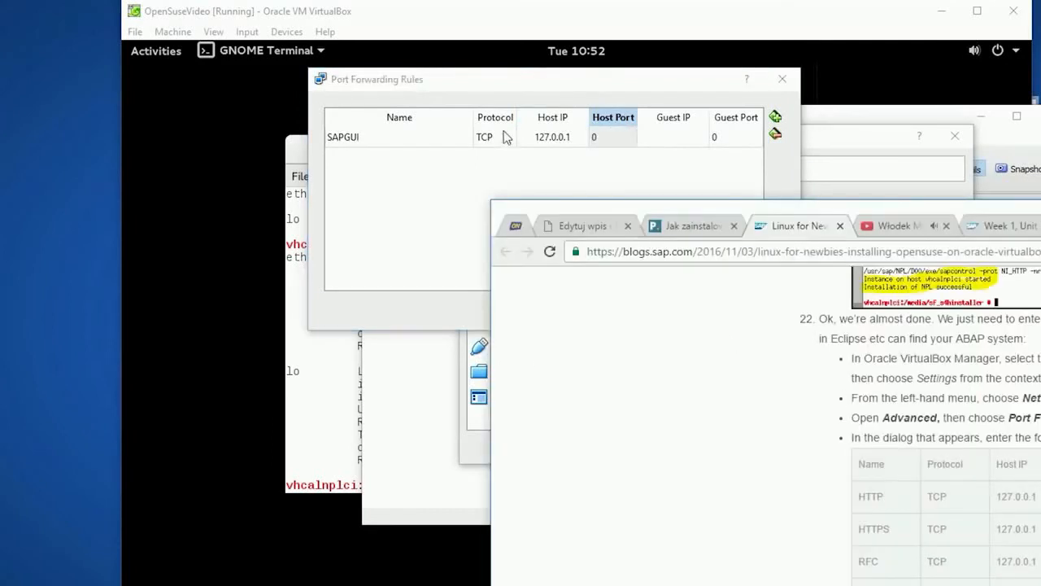
{"action": "left_click", "coordinate": [612, 136]}
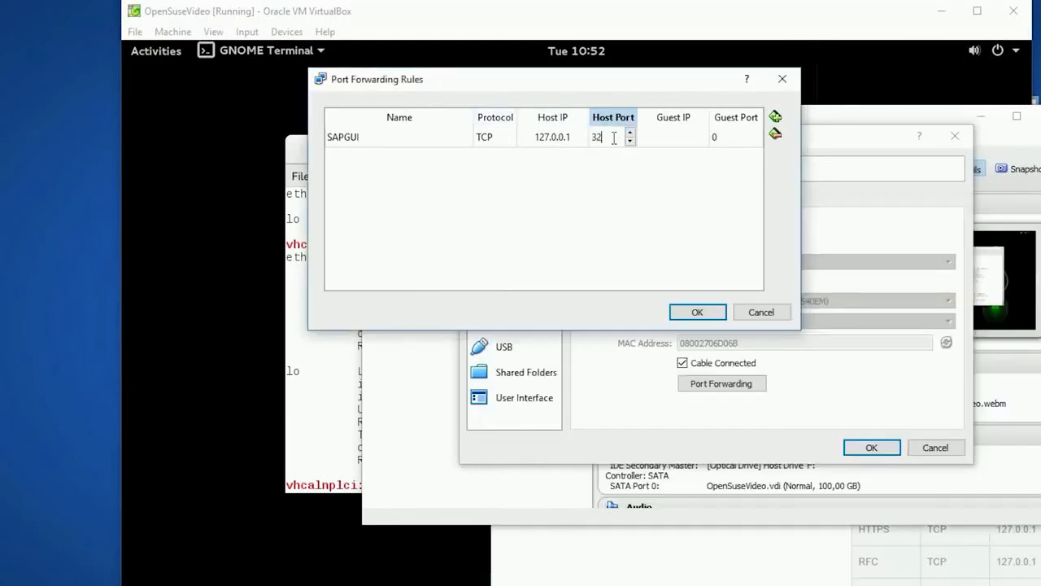
{"action": "type", "text": "3200"}
Set the SAPGUI rule's guest IP to 10.0.2.15 and its guest port to 3200
{"action": "left_click", "coordinate": [663, 147]}
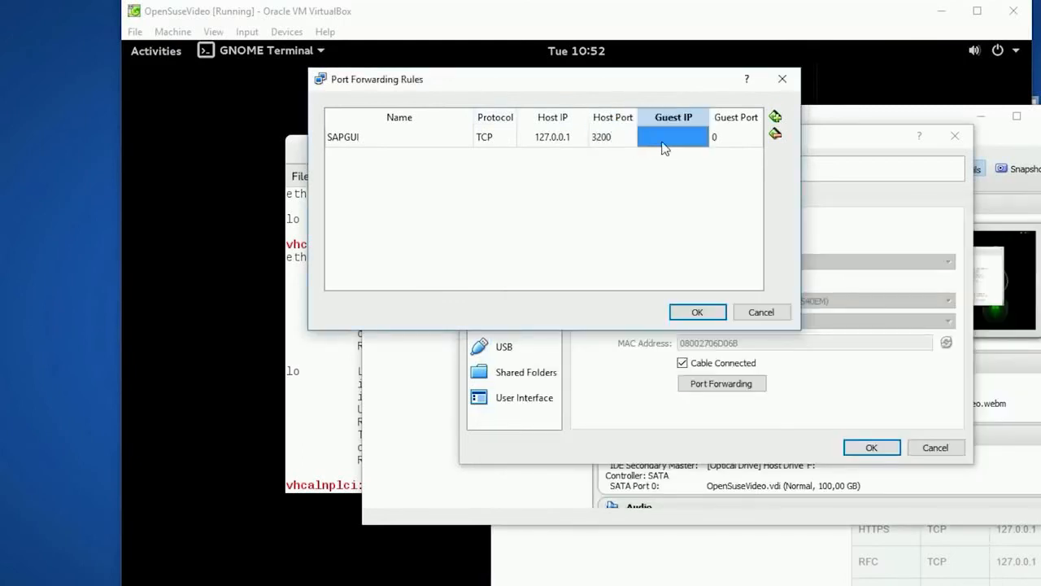
{"action": "left_click", "coordinate": [663, 145]}
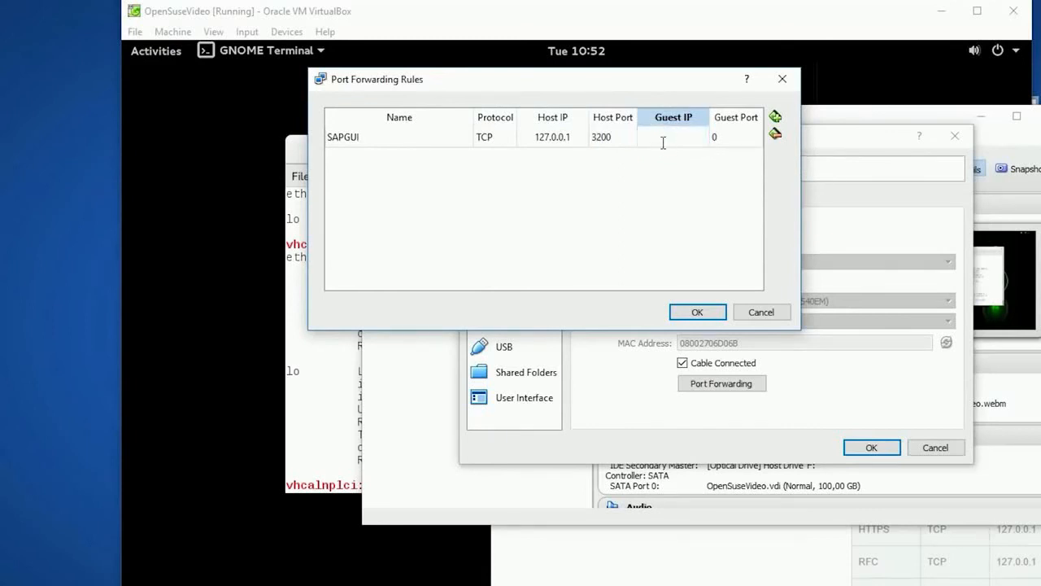
{"action": "type", "text": "10.0.2.15"}
{"action": "double_click", "coordinate": [723, 138]}
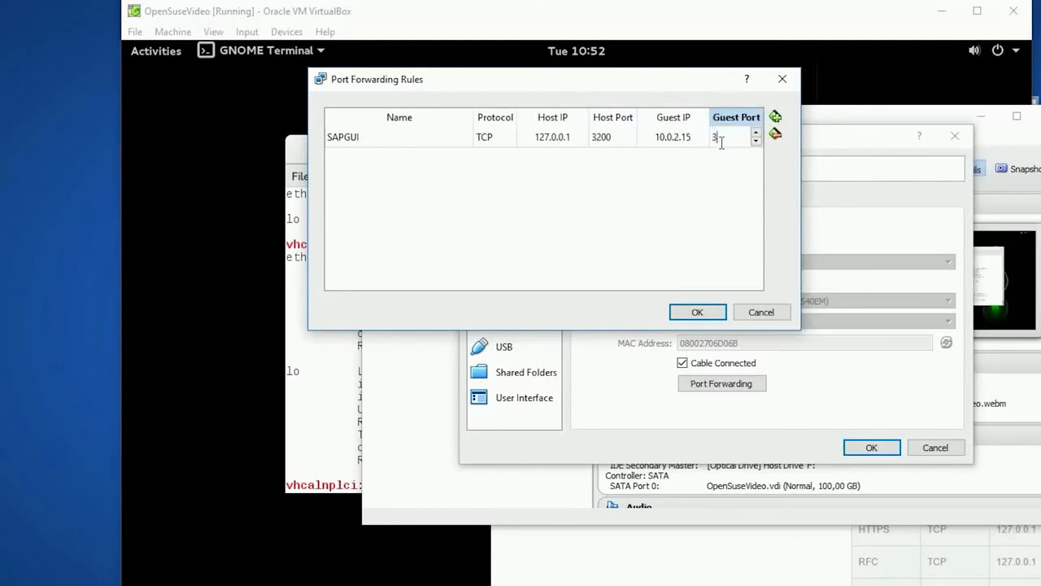
{"action": "type", "text": "3200"}
{"action": "left_click", "coordinate": [684, 190]}
Check the port table in the SAP blog post in the browser, then save the forwarding rule and the virtual machine settings
{"action": "key", "text": "alt+Tab"}
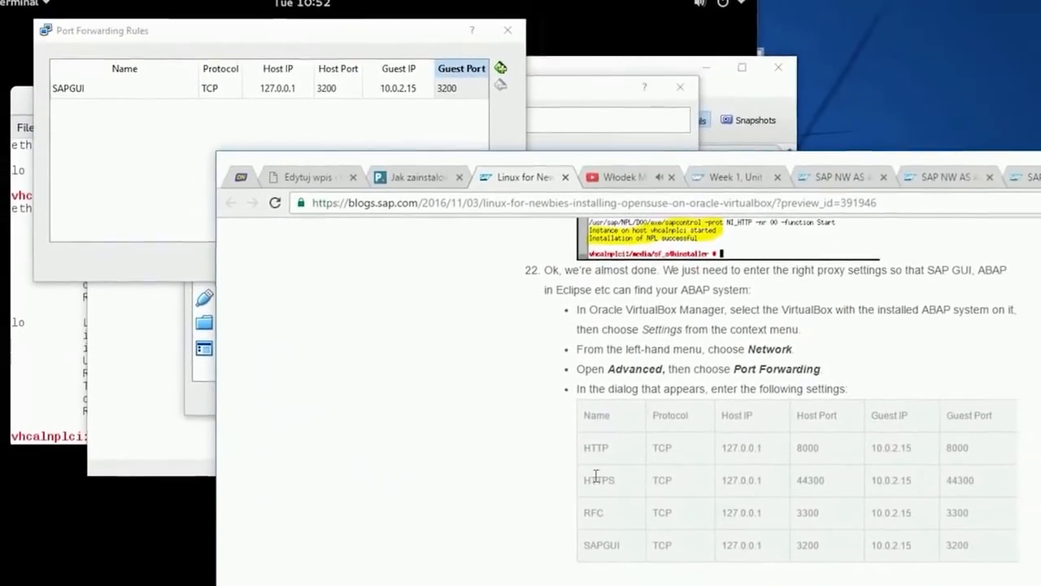
{"action": "left_click_drag", "start_coordinate": [865, 528], "coordinate": [997, 528]}
{"action": "left_click_drag", "start_coordinate": [716, 479], "coordinate": [972, 546]}
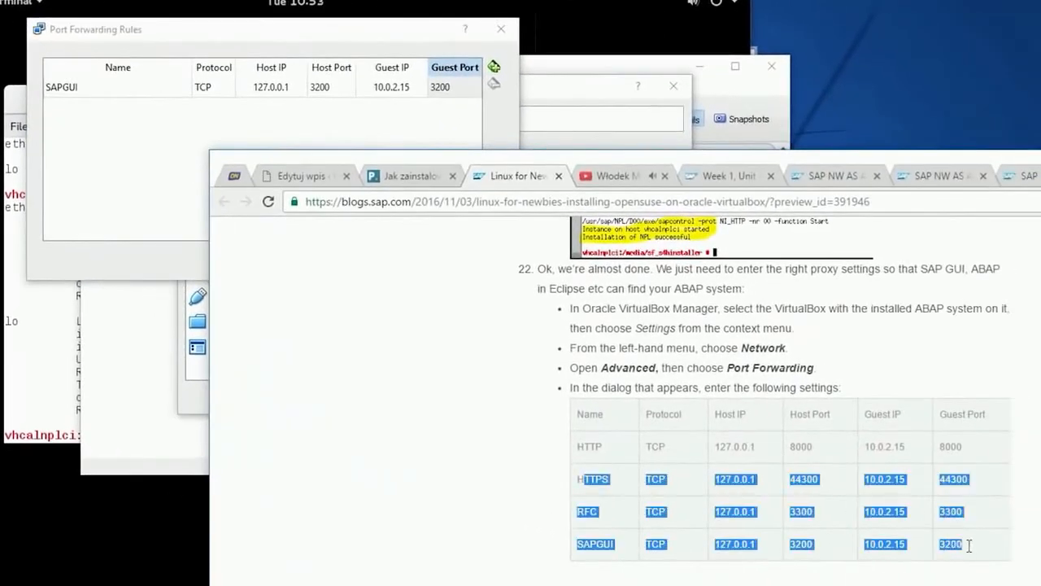
{"action": "left_click", "coordinate": [147, 179]}
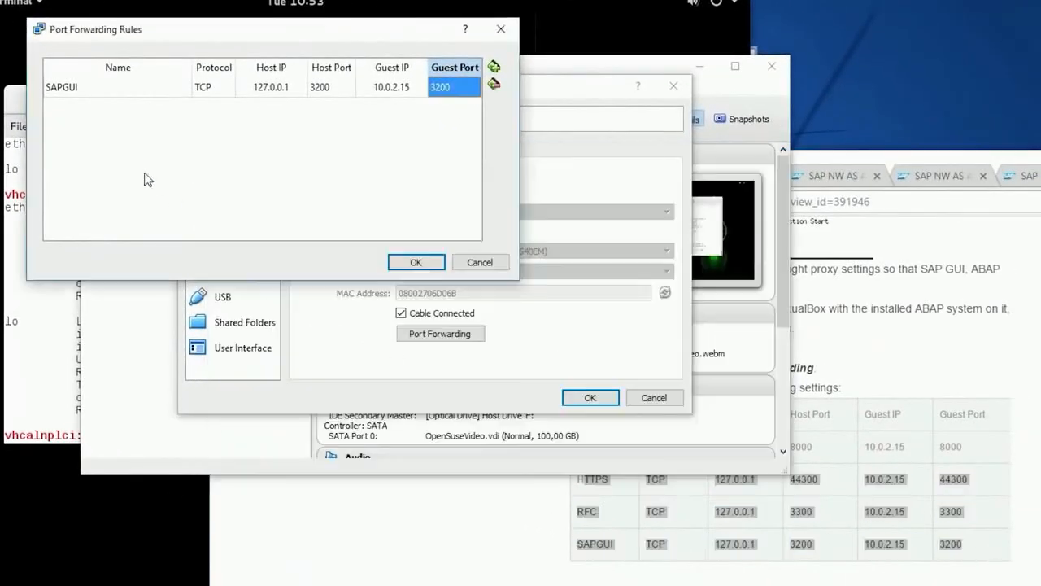
{"action": "left_click", "coordinate": [414, 262]}
{"action": "left_click", "coordinate": [587, 398]}
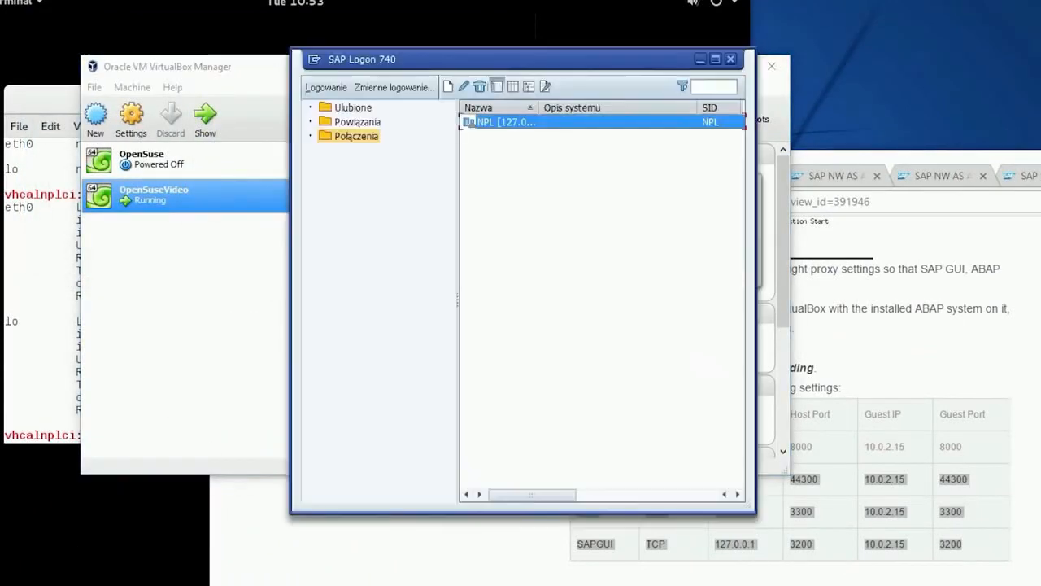
Create a user-specified system entry in SAP Logon with application server 127.0.0.1, instance number 00 and system ID NPL
{"action": "left_click", "coordinate": [445, 87]}
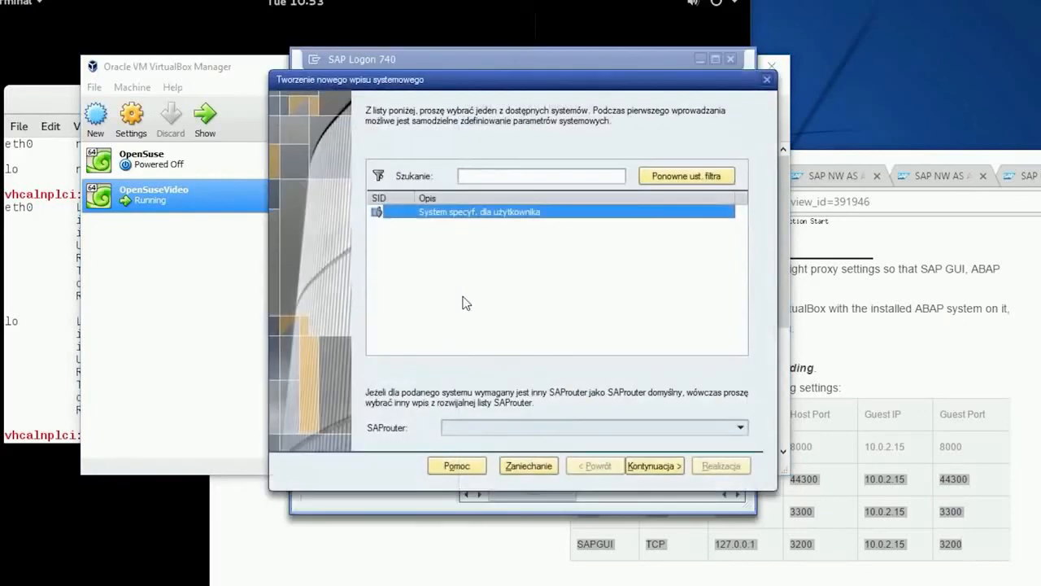
{"action": "left_click", "coordinate": [657, 464]}
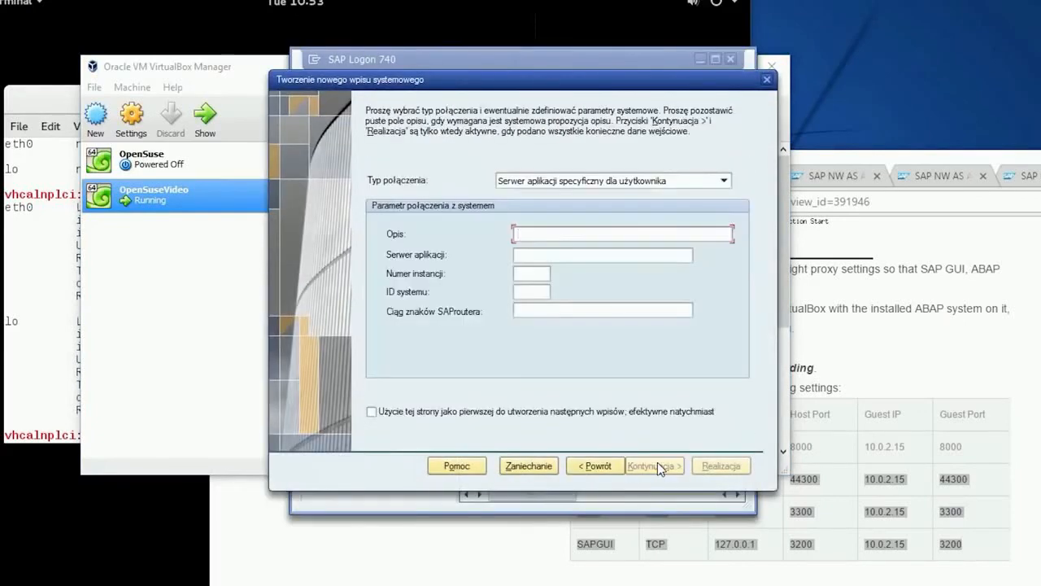
{"action": "left_click", "coordinate": [588, 254]}
{"action": "type", "text": "127.0.0.1"}
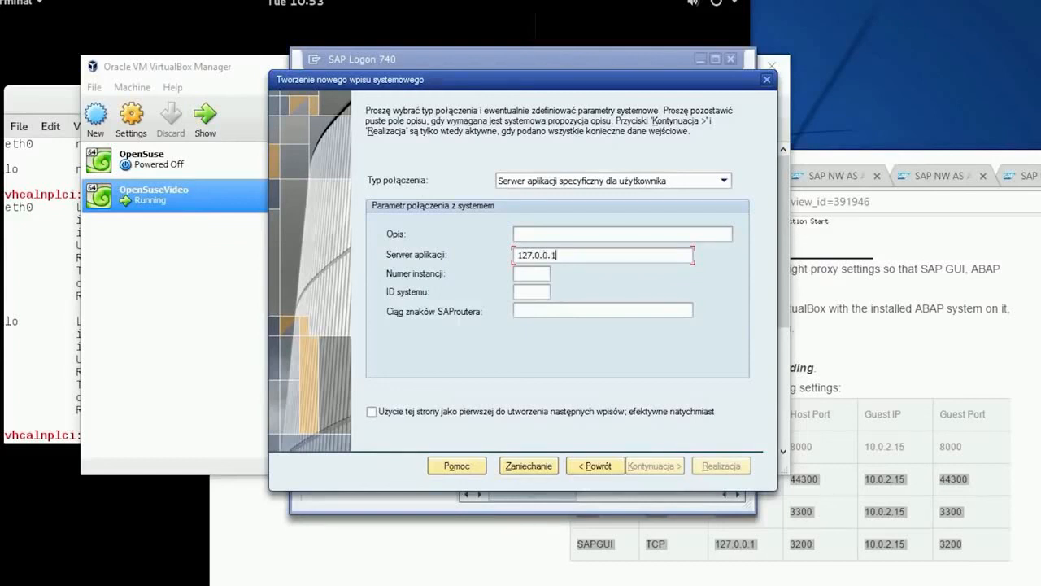
{"action": "key", "text": "Tab"}
{"action": "type", "text": "00"}
{"action": "type", "text": "NPL"}
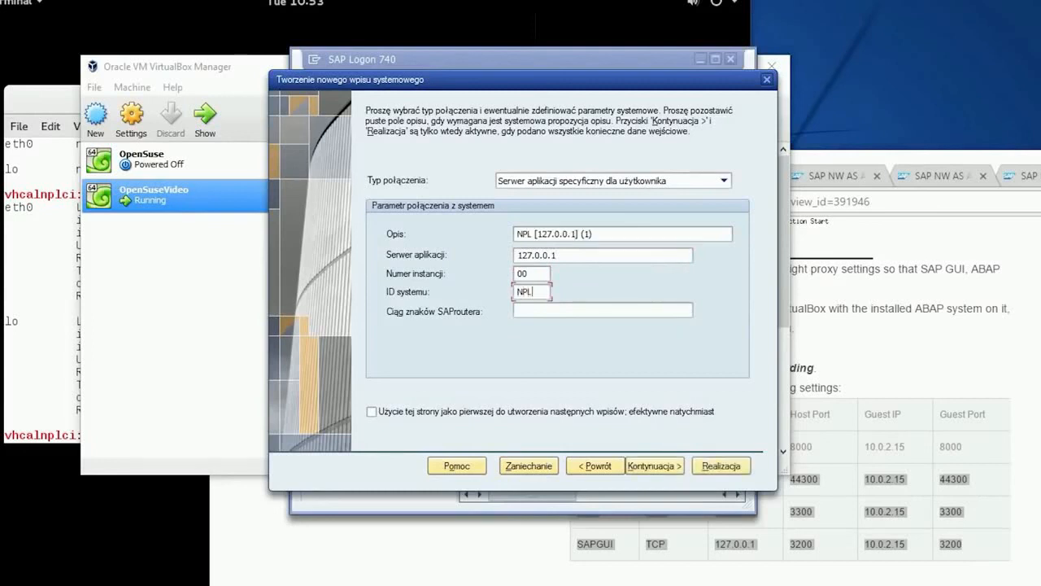
Finish the new system entry with the default network, language and encoding settings, and open its connection
{"action": "left_click", "coordinate": [655, 465]}
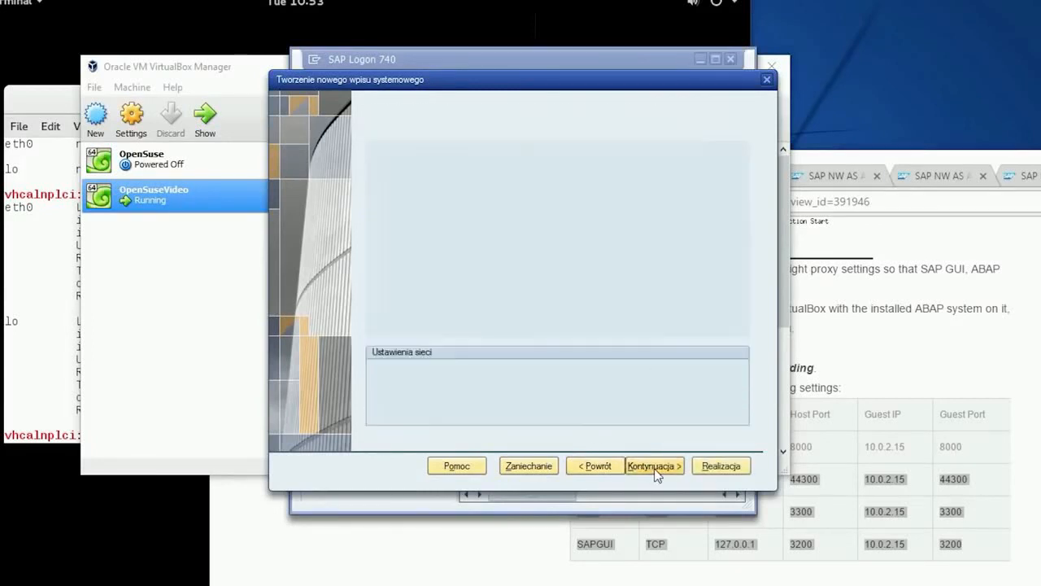
{"action": "left_click", "coordinate": [655, 466]}
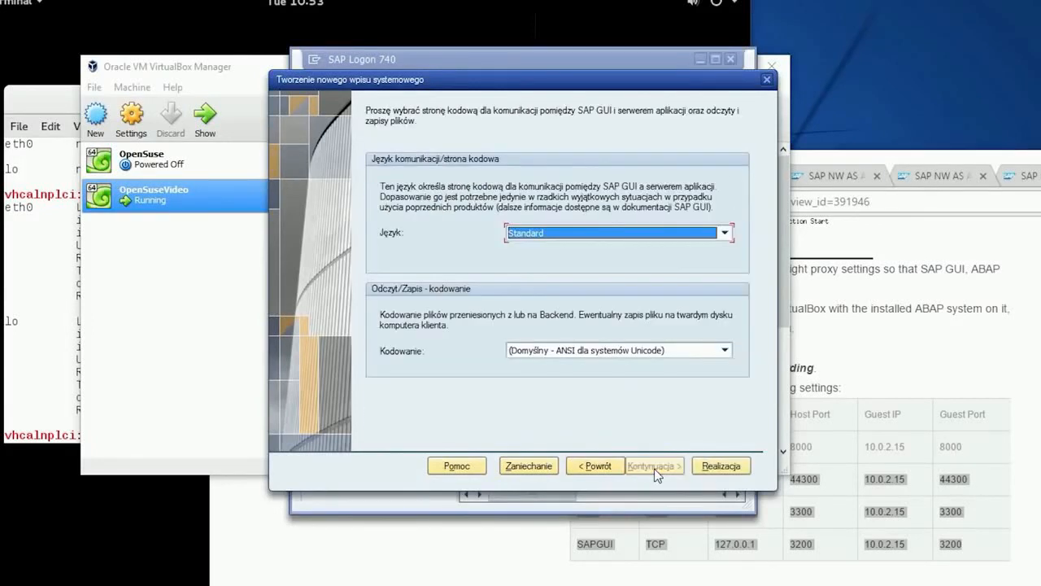
{"action": "left_click", "coordinate": [701, 469]}
{"action": "double_click", "coordinate": [523, 137]}
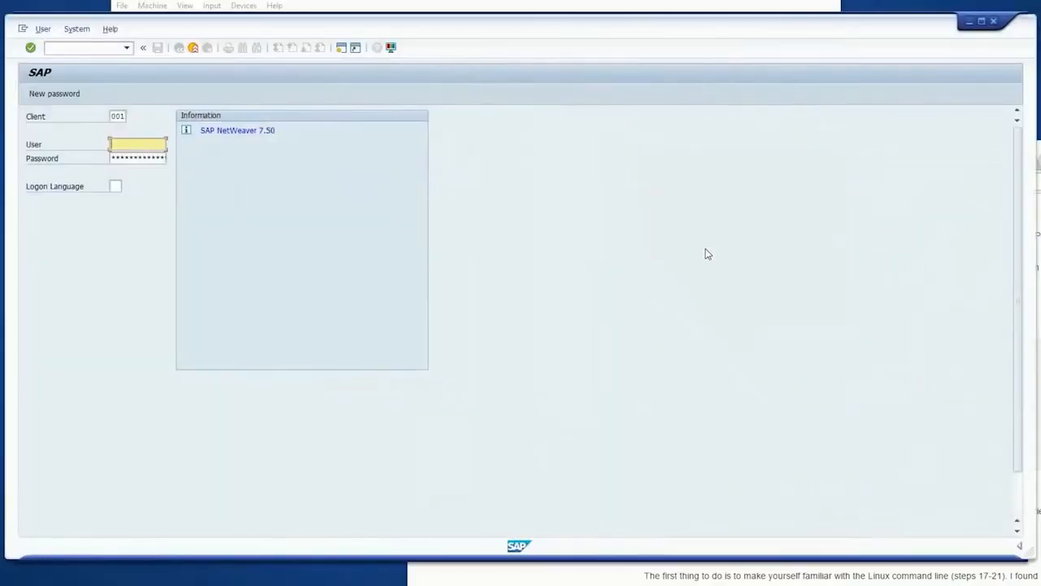
Log on to client 001 as user Developer with the account password and accept the copyright notice
{"action": "type", "text": "De"}
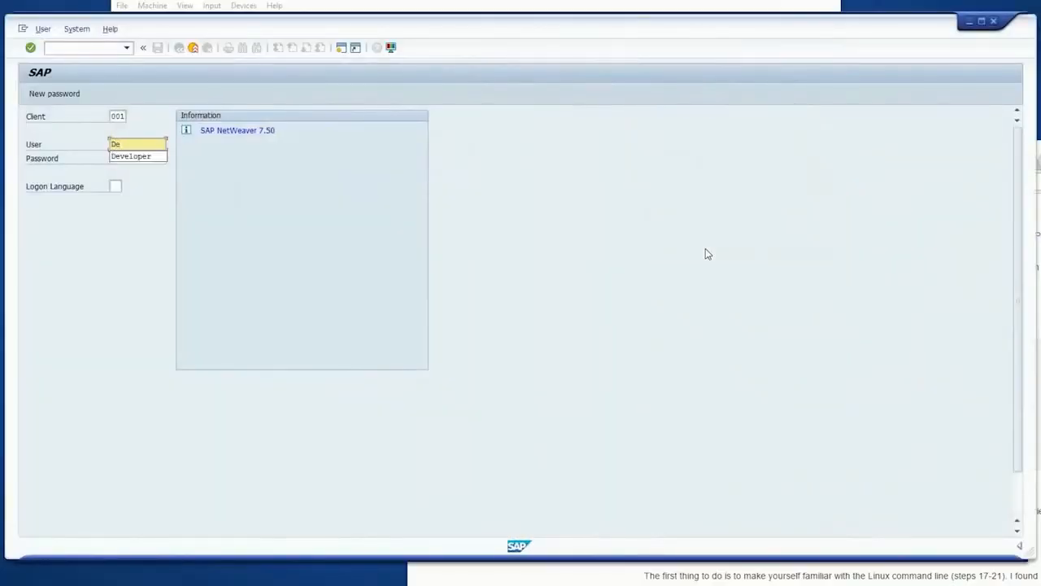
{"action": "key", "text": "Down"}
{"action": "key", "text": "Tab"}
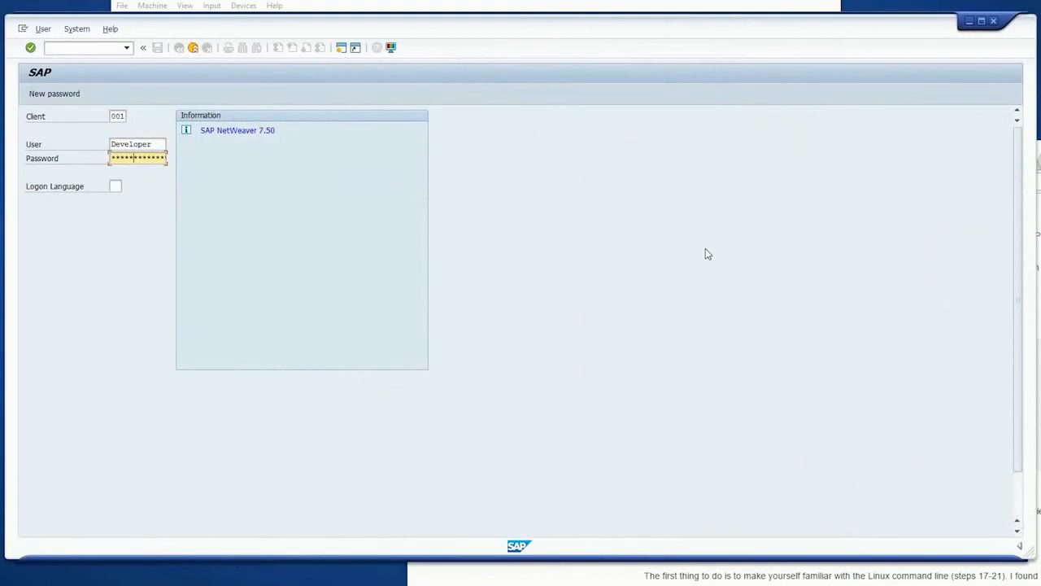
{"action": "key", "text": "Return"}
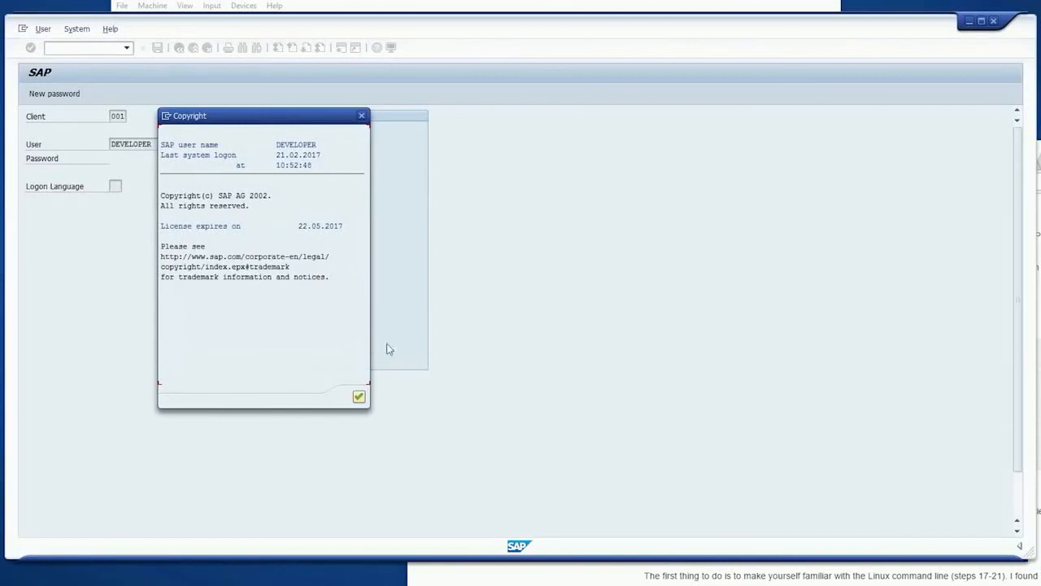
{"action": "left_click", "coordinate": [359, 398]}
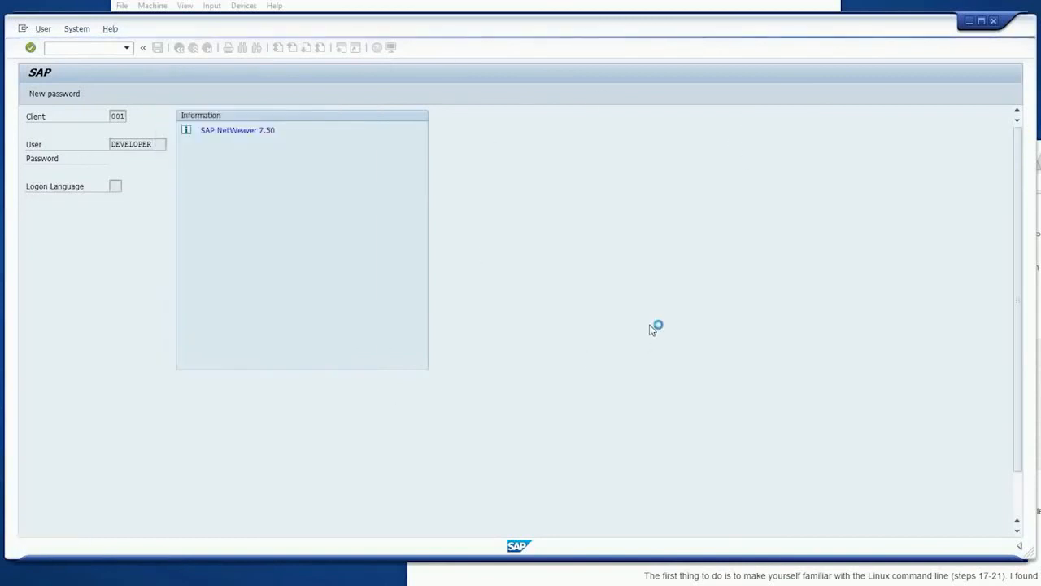